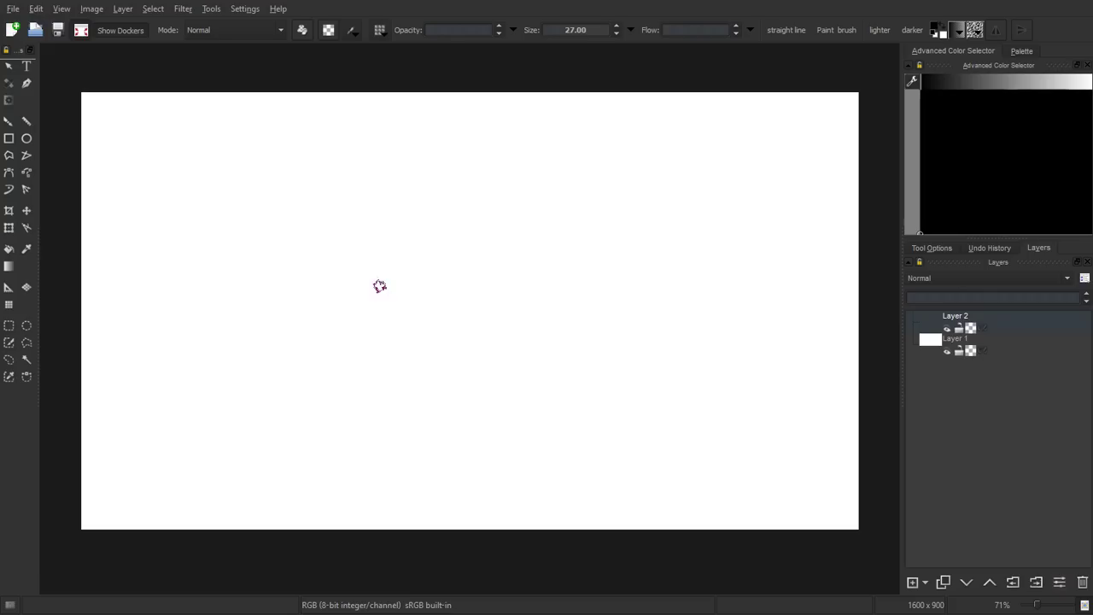
Toggle fullscreen off and on, then select the Bristles_hairy brush preset
click(85, 31)
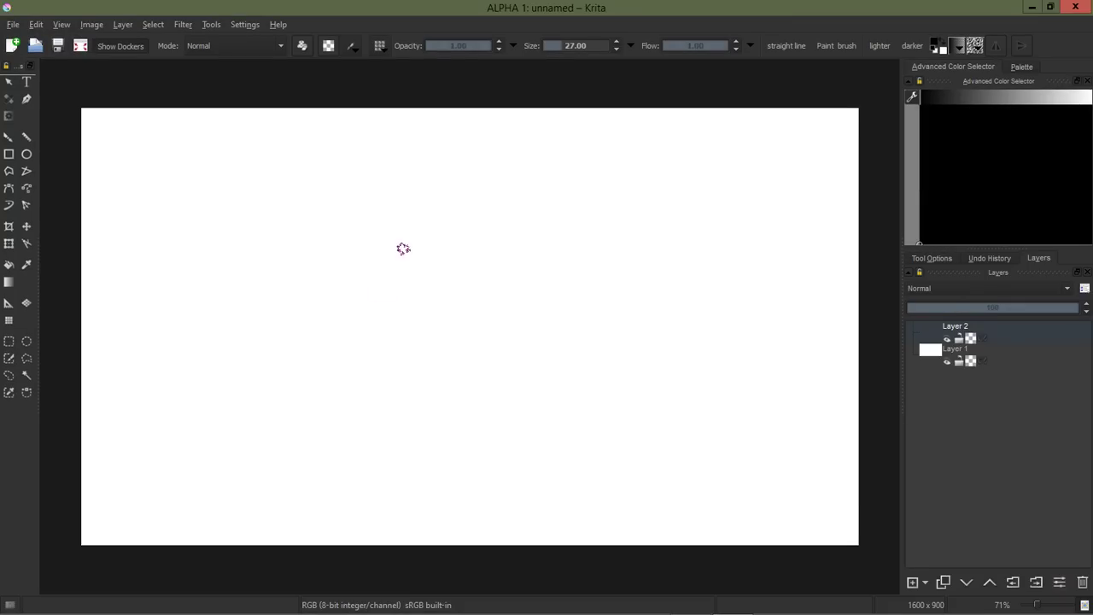
click(80, 45)
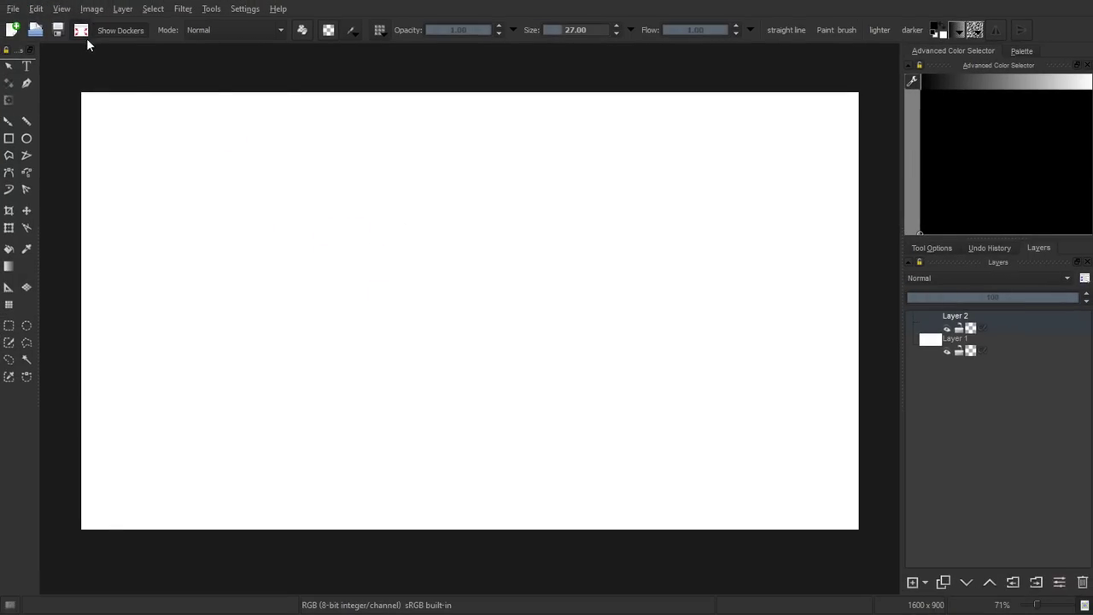
click(378, 31)
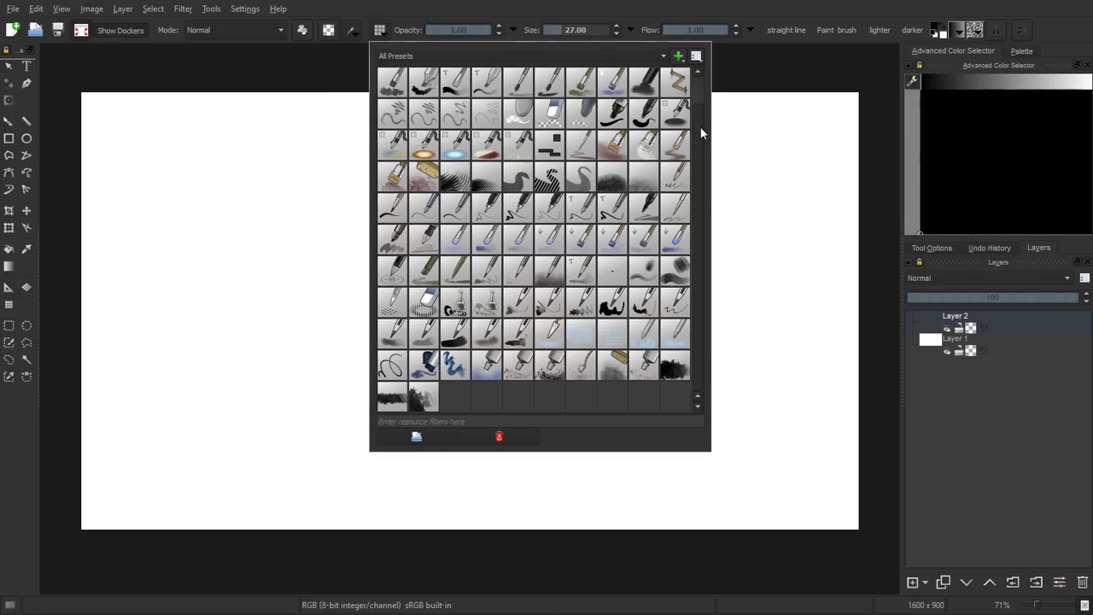
scroll(699, 102, up, 1)
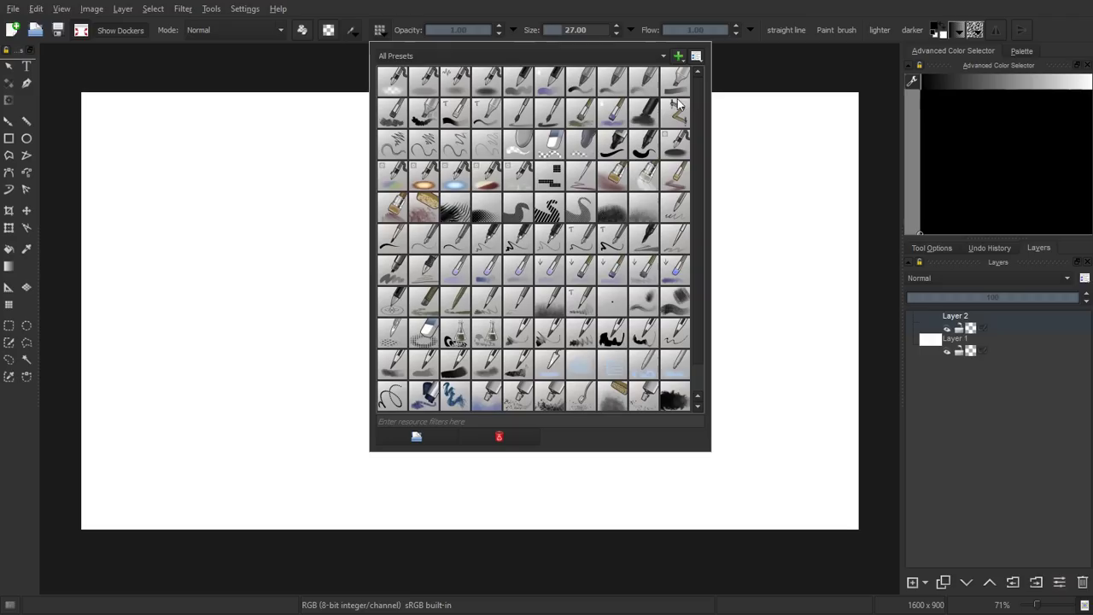
click(547, 121)
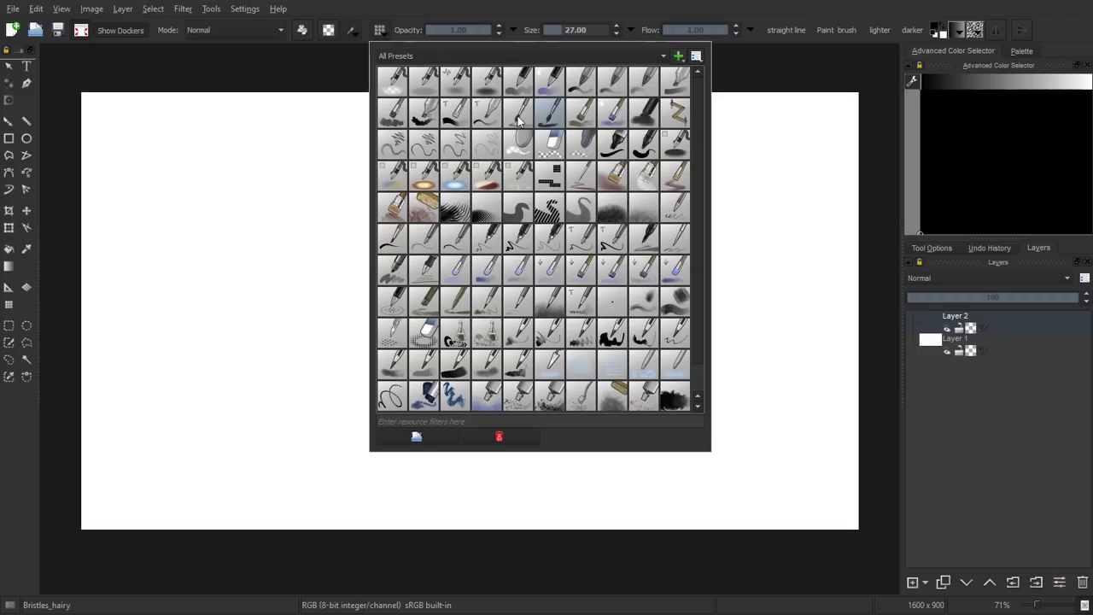
click(518, 119)
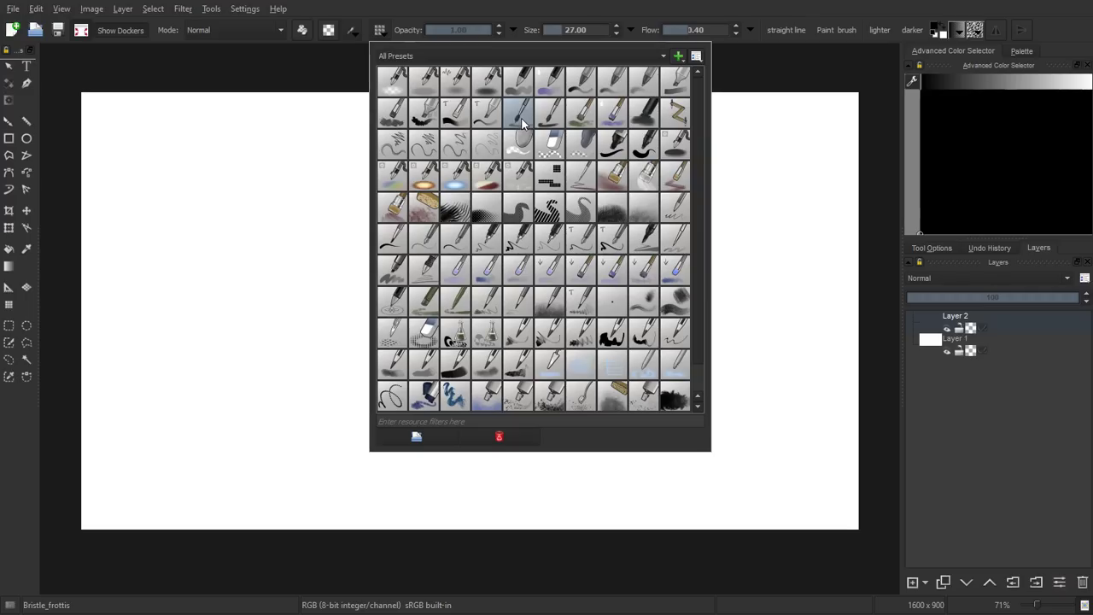
click(549, 117)
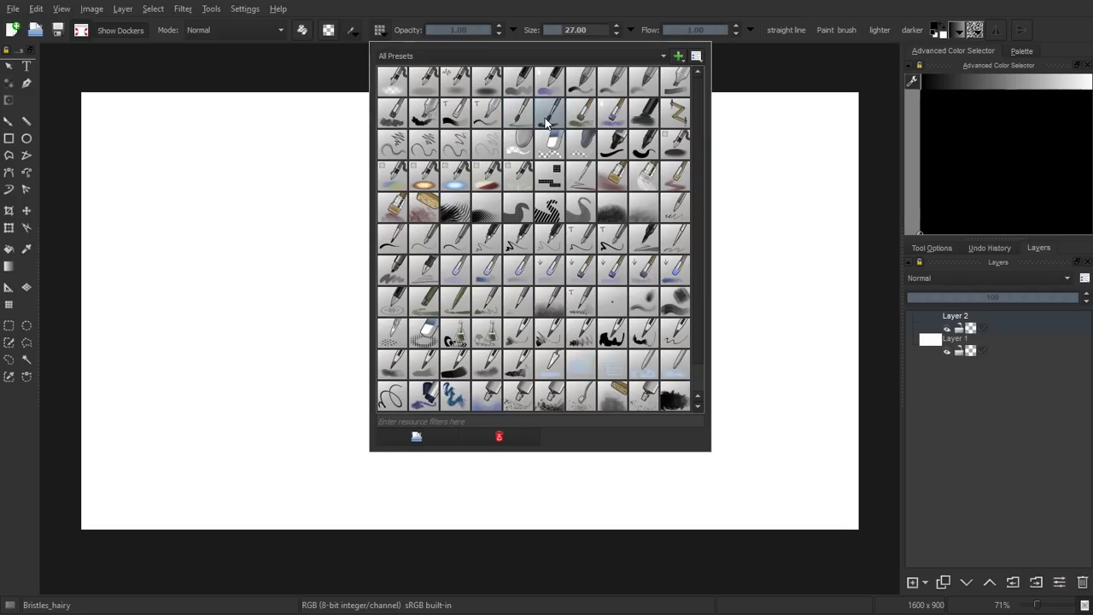
click(629, 10)
Enlarge the brush and paint dark grey downward bristle strokes near the canvas centre
mouse_move(504, 284)
mouse_down()
mouse_move(531, 259)
mouse_move(524, 201)
mouse_move(515, 334)
mouse_up()
drag(524, 214, 500, 322)
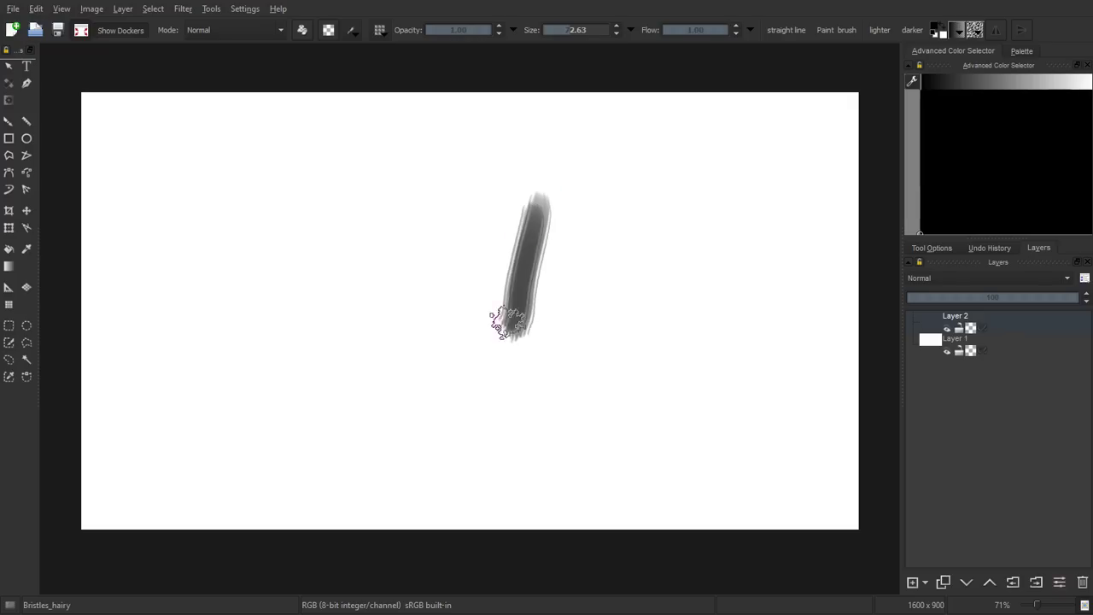
drag(518, 245, 502, 304)
mouse_move(514, 220)
mouse_down()
mouse_move(490, 333)
mouse_move(486, 275)
mouse_move(471, 353)
mouse_up()
drag(491, 266, 464, 334)
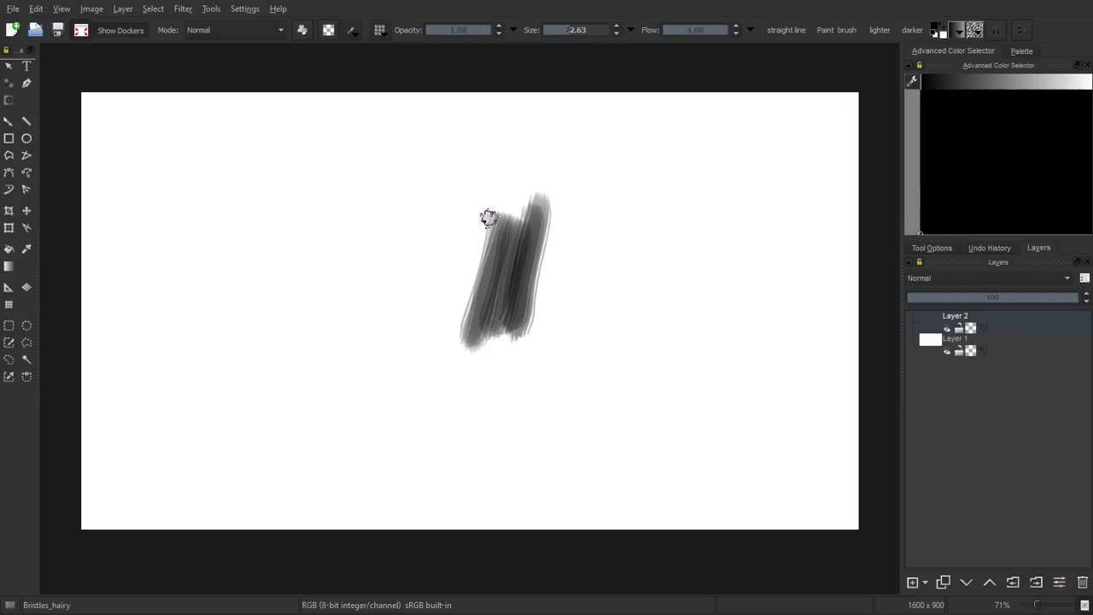
mouse_move(488, 214)
mouse_down()
mouse_move(444, 350)
mouse_move(479, 286)
mouse_move(457, 358)
mouse_up()
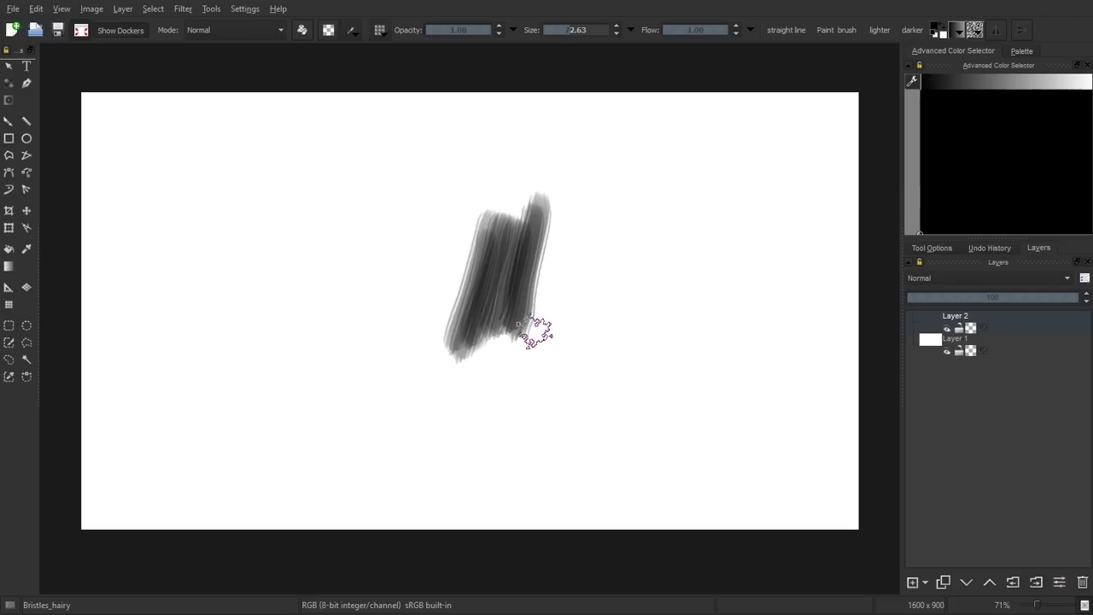
mouse_move(536, 281)
mouse_down()
mouse_move(554, 224)
mouse_move(544, 320)
mouse_up()
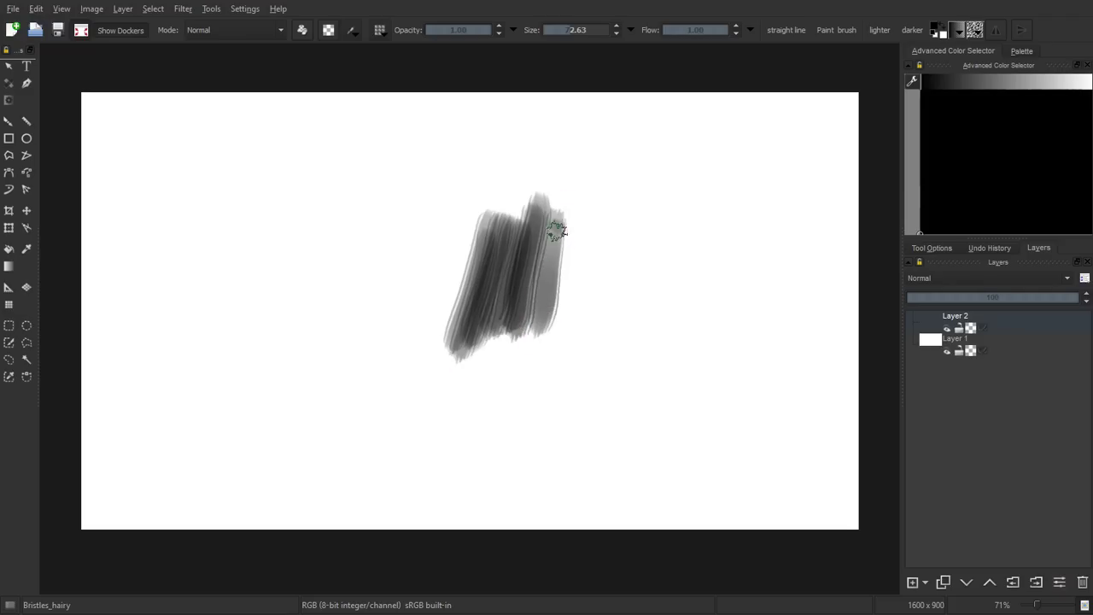
Widen the grey patch toward the lower left and darken its right edge
mouse_move(556, 227)
mouse_down()
mouse_move(522, 341)
mouse_move(531, 223)
mouse_move(491, 342)
mouse_up()
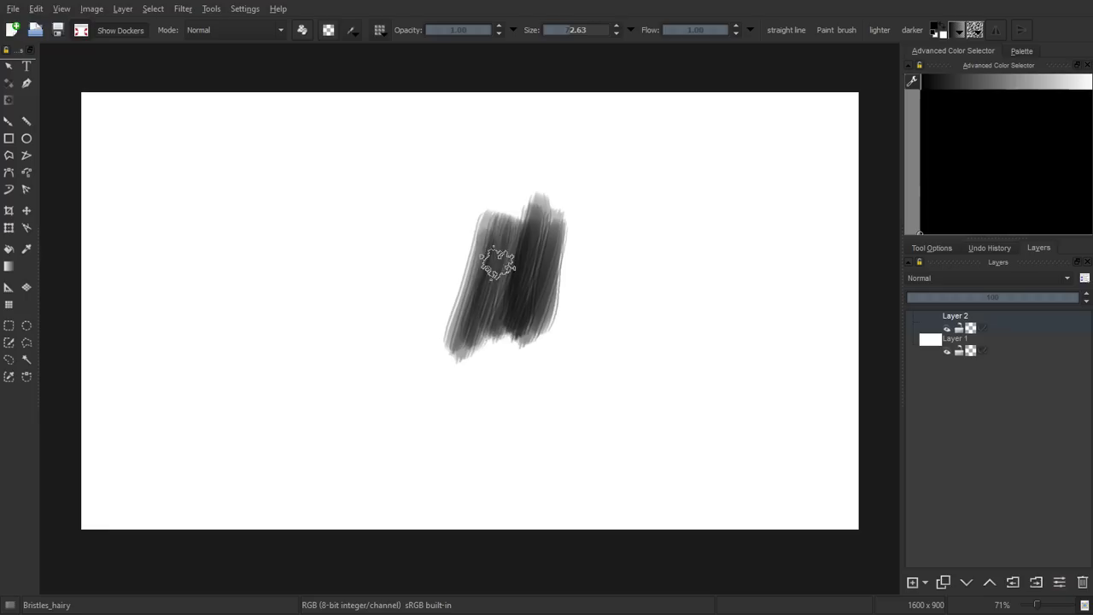
drag(501, 251, 486, 218)
mouse_move(459, 337)
mouse_down()
mouse_move(471, 236)
mouse_move(415, 335)
mouse_up()
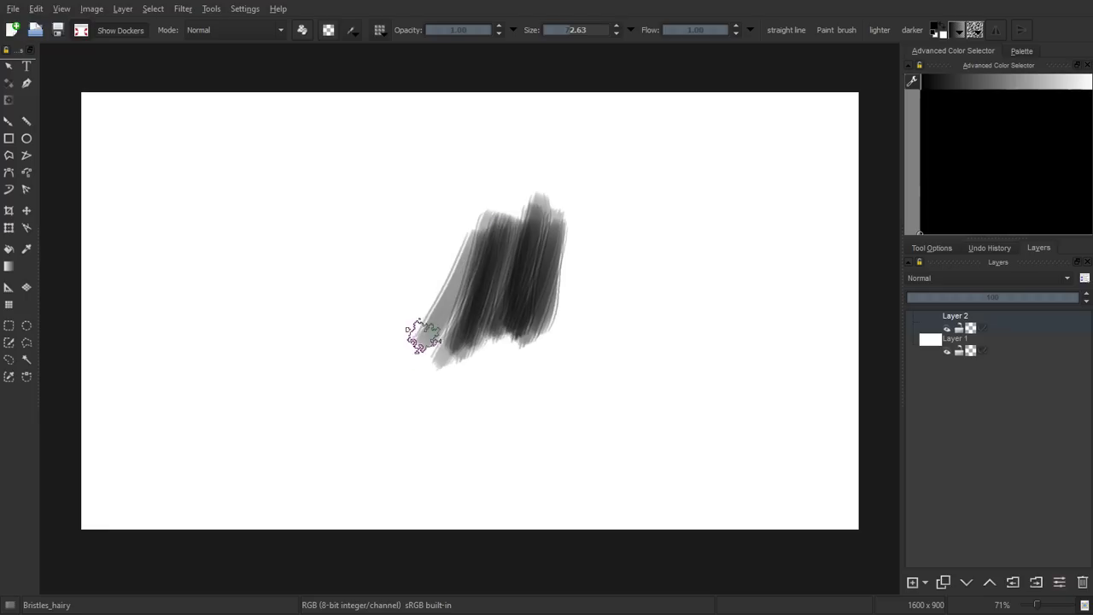
mouse_move(476, 238)
mouse_down()
mouse_move(426, 346)
mouse_move(415, 349)
mouse_up()
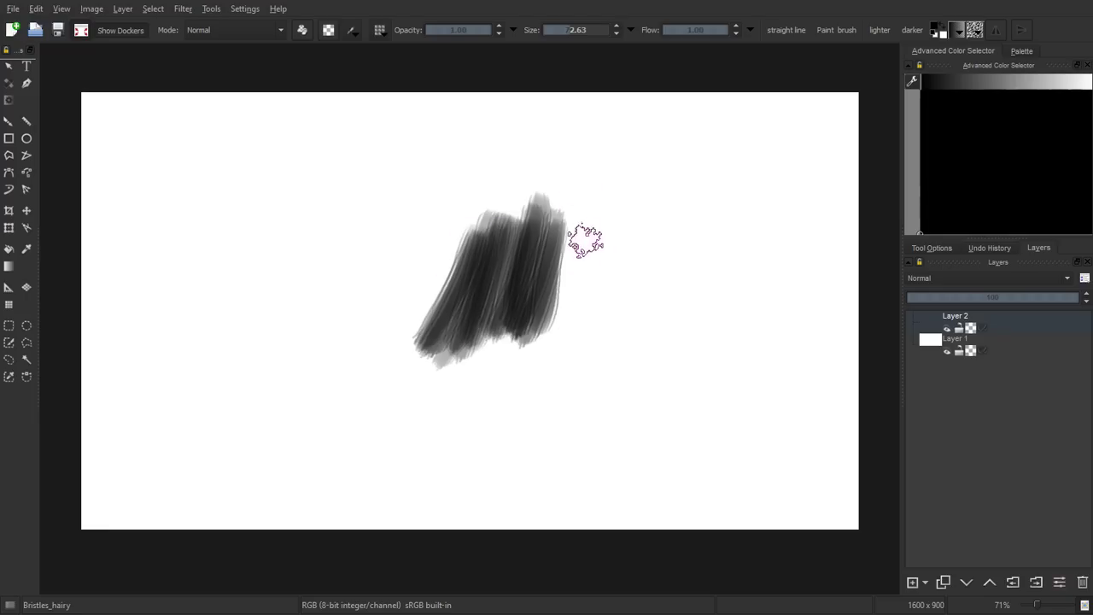
drag(570, 218, 551, 354)
drag(575, 223, 554, 314)
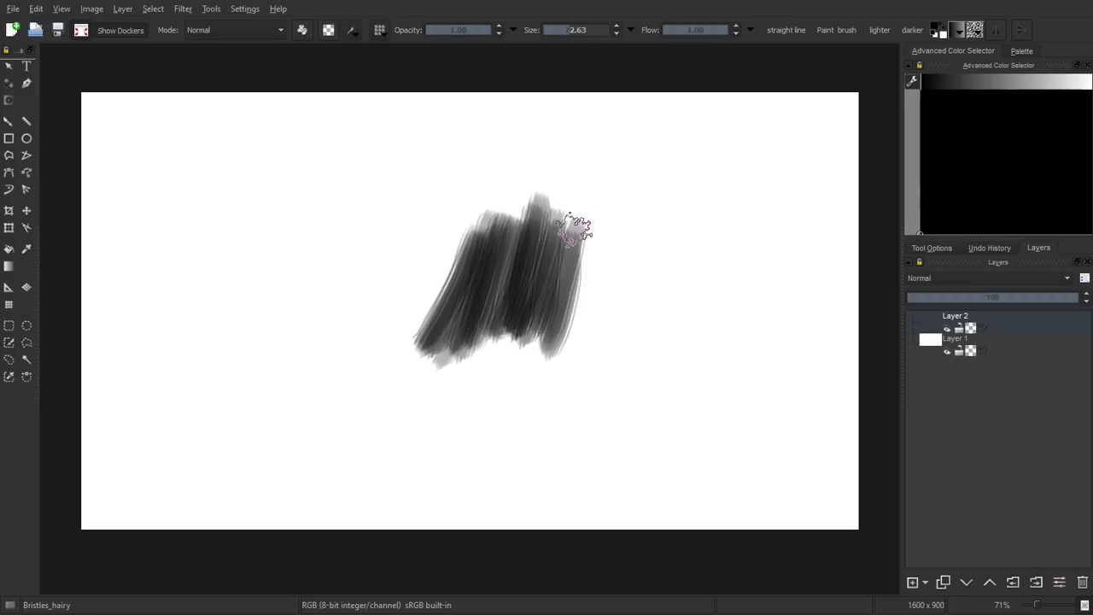
mouse_move(572, 226)
mouse_down()
mouse_move(566, 273)
mouse_move(590, 200)
mouse_move(554, 334)
mouse_move(592, 228)
mouse_move(547, 356)
mouse_move(607, 213)
mouse_move(569, 293)
mouse_move(591, 269)
mouse_move(532, 231)
mouse_move(500, 322)
mouse_move(418, 348)
mouse_move(461, 245)
mouse_move(431, 290)
mouse_move(464, 232)
mouse_move(442, 296)
mouse_move(500, 228)
mouse_move(574, 275)
mouse_up()
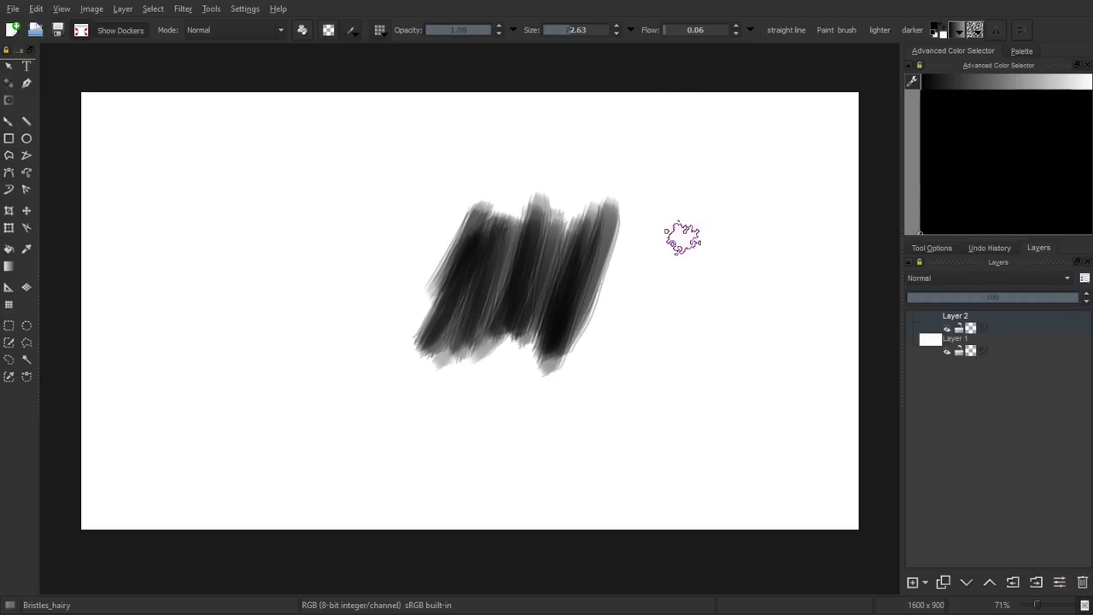
Paint faint light grey low-flow strokes to the right of the dark patch
drag(688, 211, 642, 360)
drag(683, 205, 620, 369)
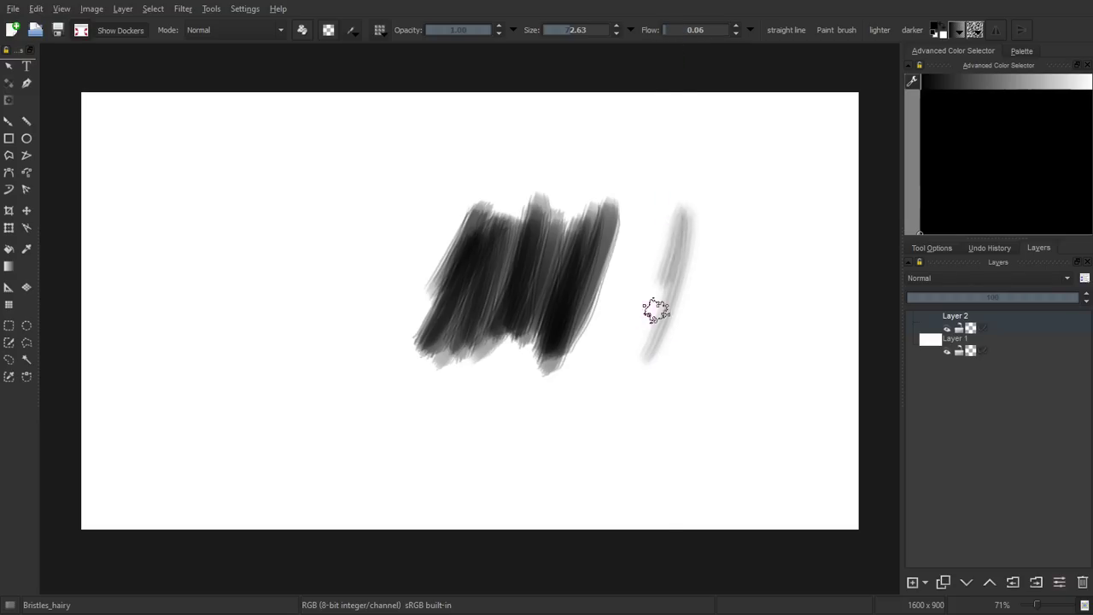
drag(664, 222, 622, 341)
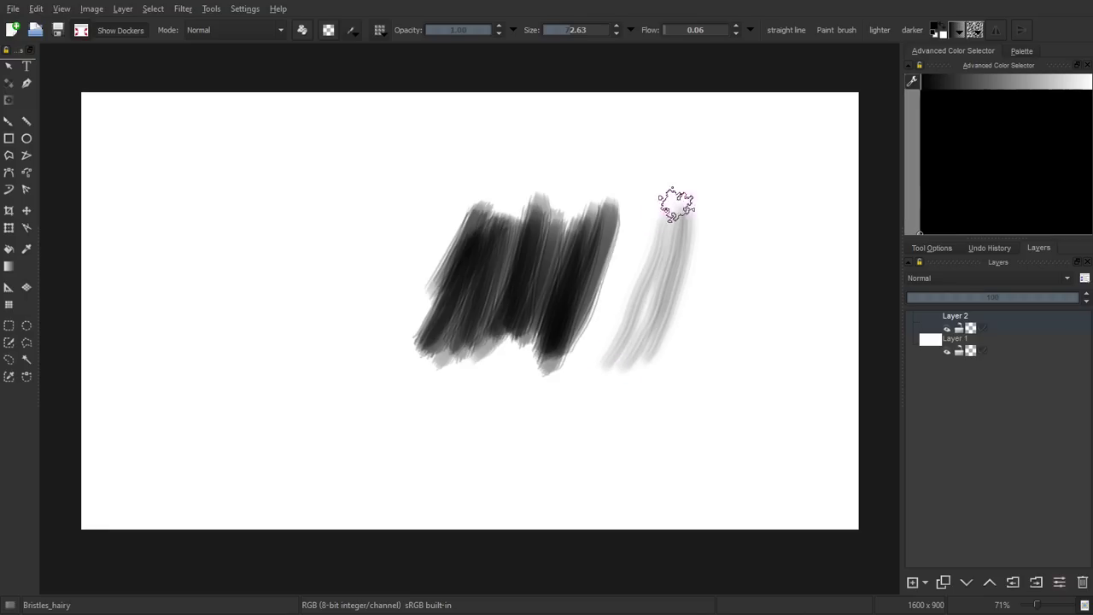
drag(674, 199, 624, 356)
drag(663, 207, 617, 354)
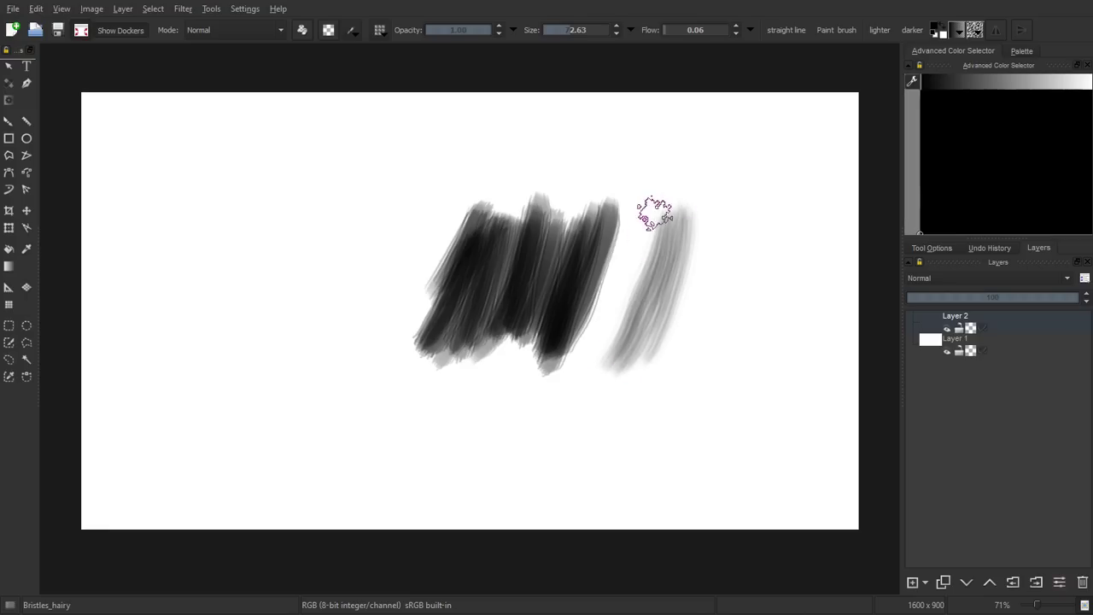
Build up the right-hand stroke, then clear the whole canvas with Delete
drag(654, 213, 607, 342)
drag(660, 210, 606, 361)
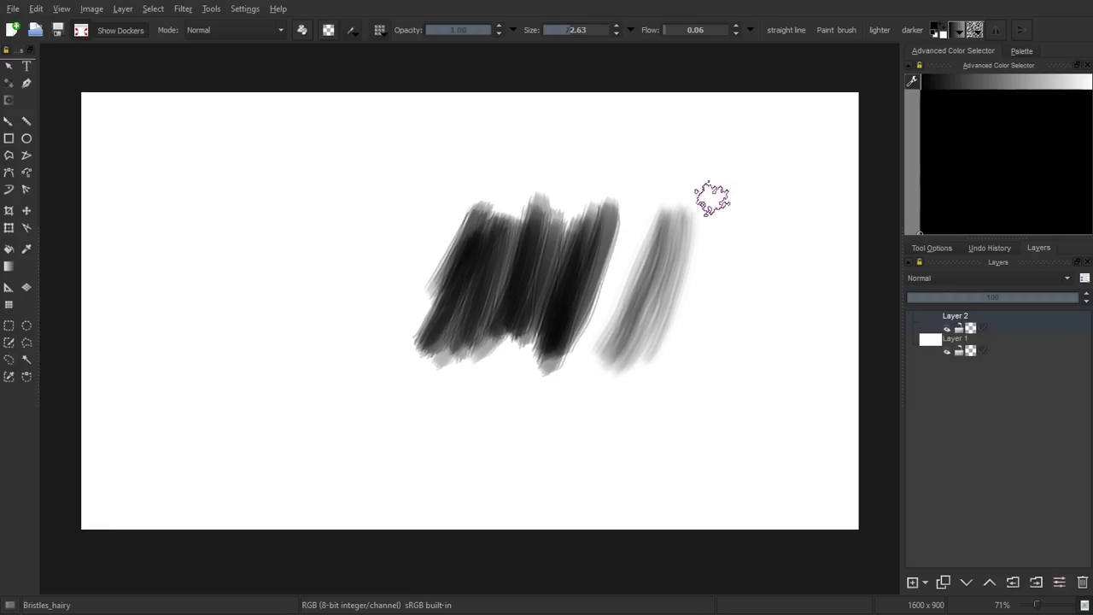
drag(712, 195, 666, 355)
drag(700, 214, 654, 361)
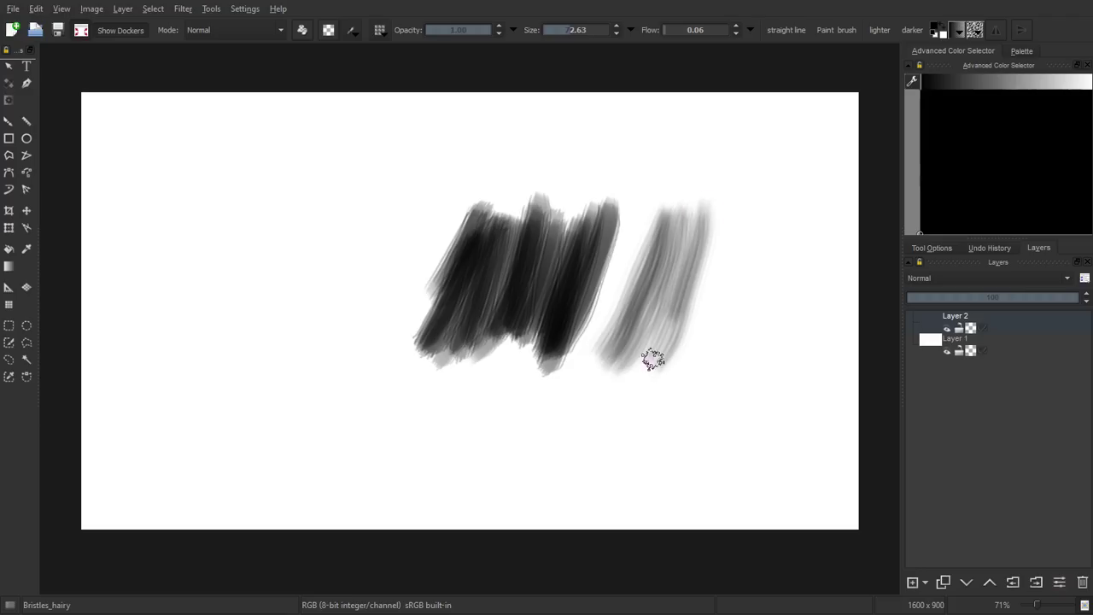
drag(681, 244, 636, 371)
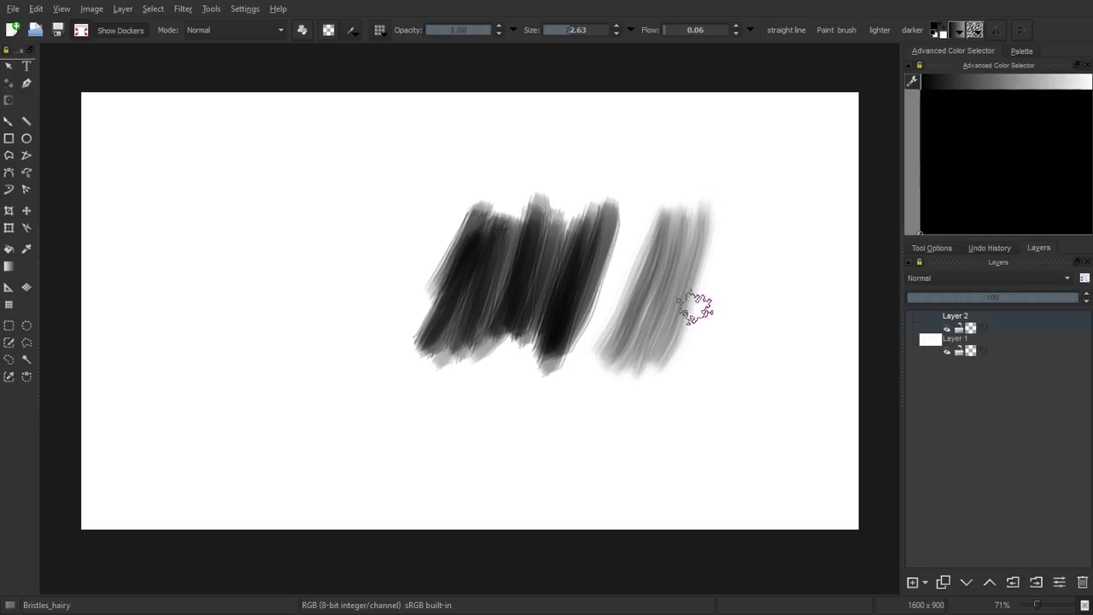
key(Delete)
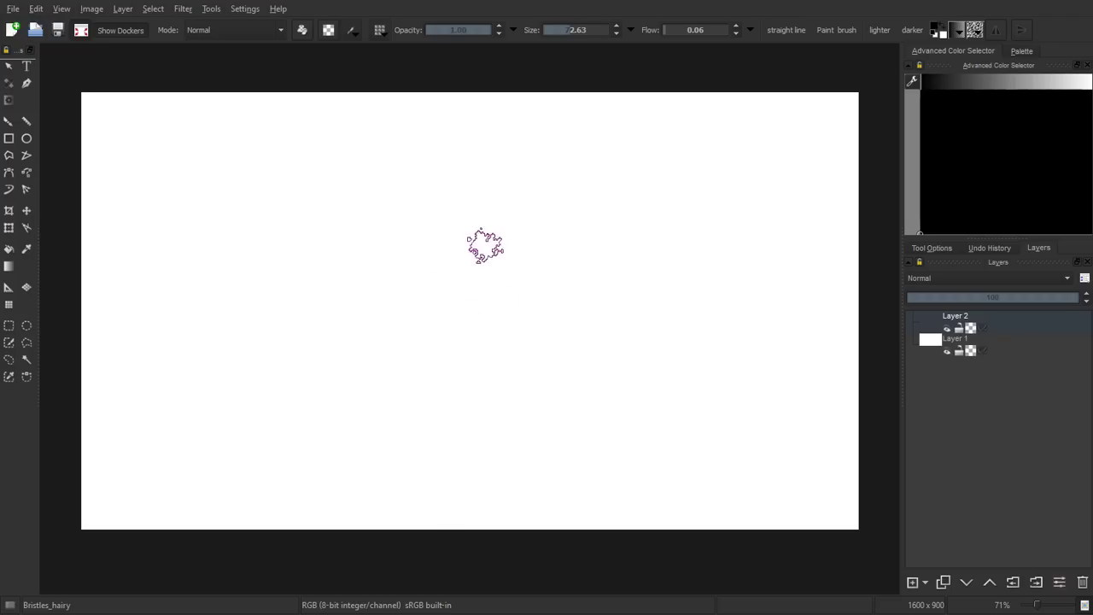
Paint a grey bristle stroke down the canvas centre and darken its right side
drag(488, 227, 444, 391)
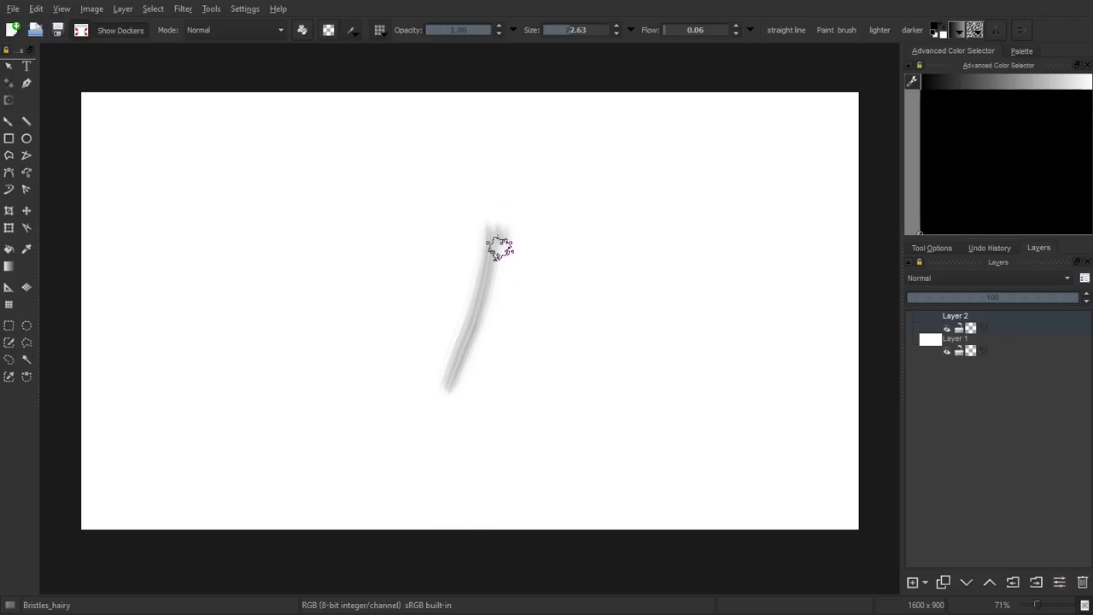
drag(497, 244, 454, 385)
mouse_move(510, 232)
mouse_down()
mouse_move(498, 320)
mouse_move(470, 378)
mouse_up()
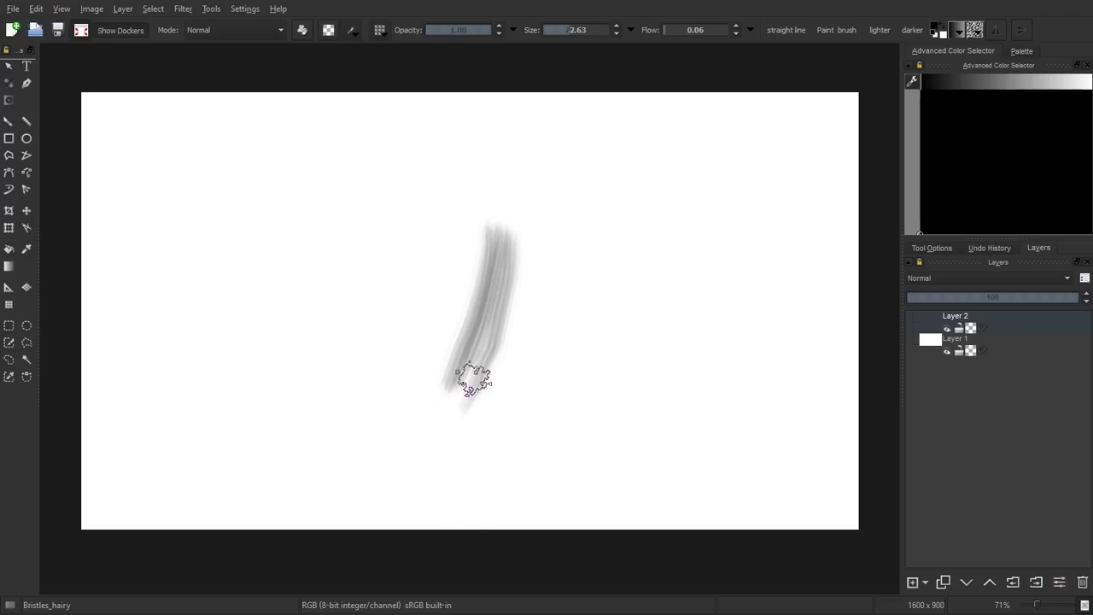
mouse_move(509, 247)
mouse_down()
mouse_move(493, 338)
mouse_move(446, 440)
mouse_up()
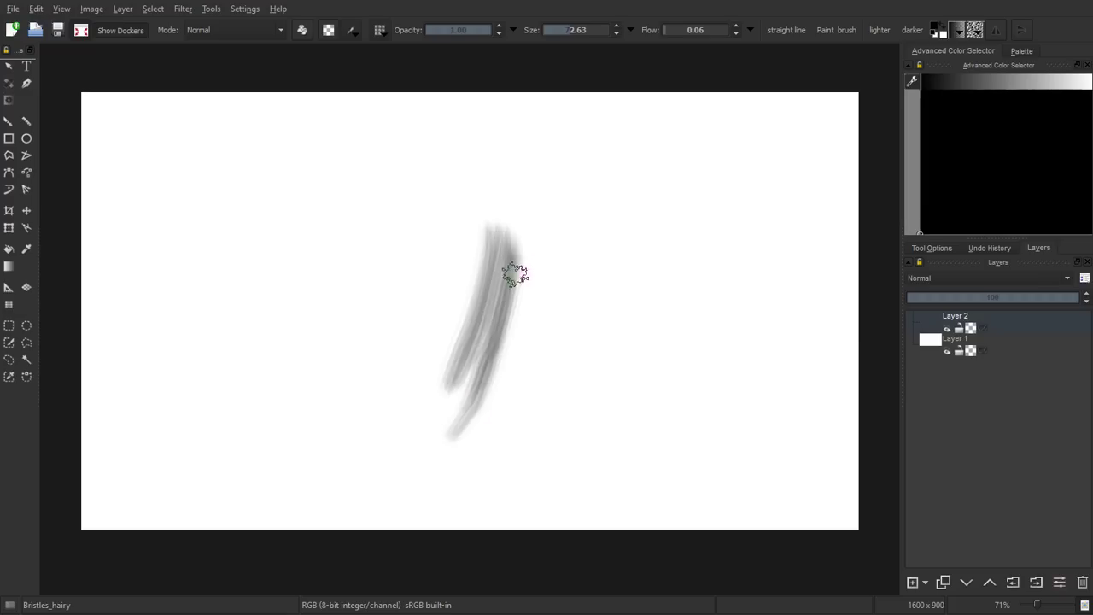
drag(512, 273, 487, 397)
mouse_move(512, 262)
mouse_down()
mouse_move(514, 340)
mouse_move(490, 398)
mouse_up()
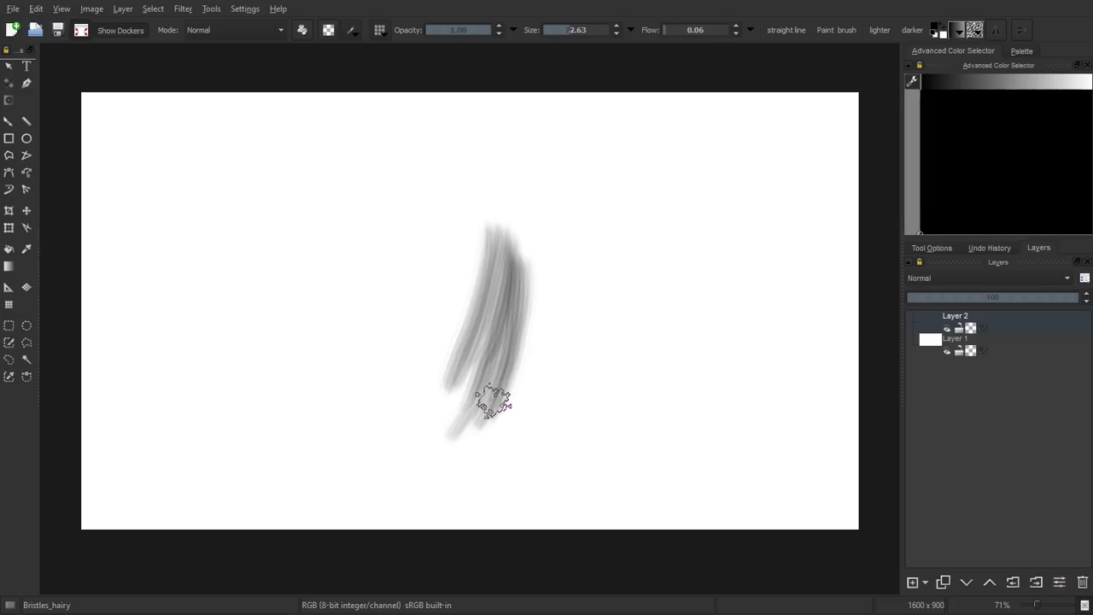
mouse_move(529, 295)
mouse_down()
mouse_move(491, 390)
mouse_move(451, 437)
mouse_up()
Darken the left and middle strands of the grey stroke
drag(481, 291, 444, 431)
drag(471, 246, 438, 432)
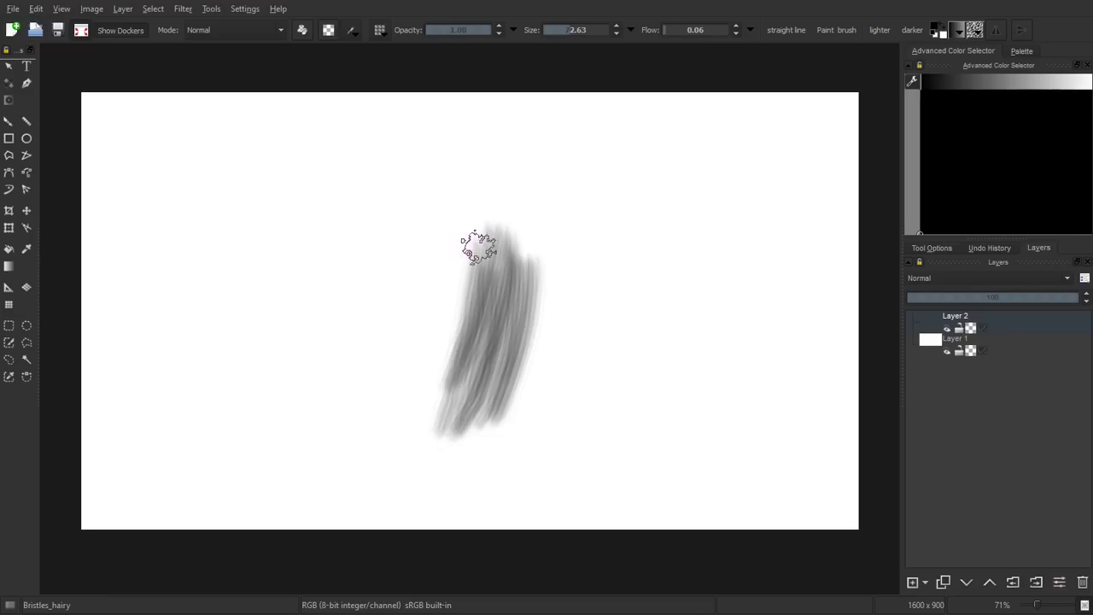
drag(475, 244, 449, 419)
drag(499, 268, 465, 432)
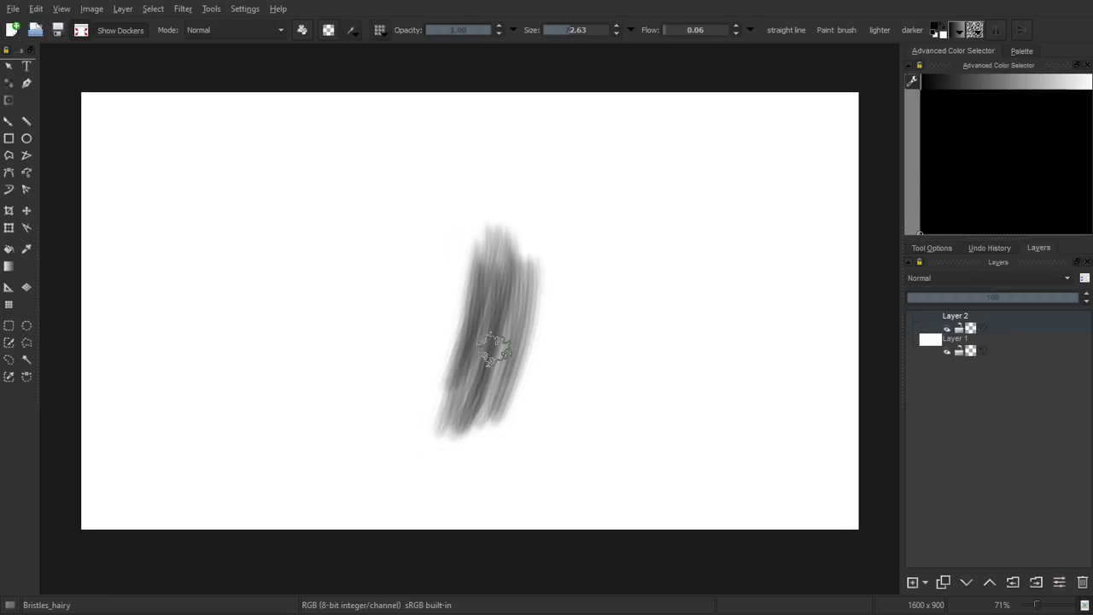
mouse_move(524, 280)
mouse_down()
mouse_move(503, 398)
mouse_move(484, 434)
mouse_move(497, 398)
mouse_move(467, 422)
mouse_up()
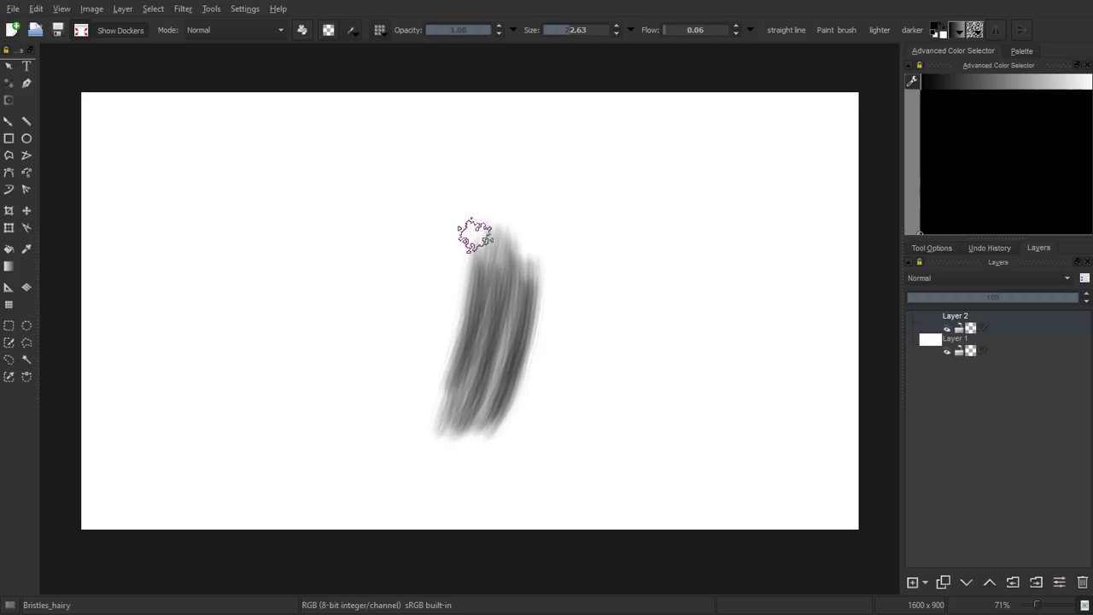
drag(476, 237, 441, 419)
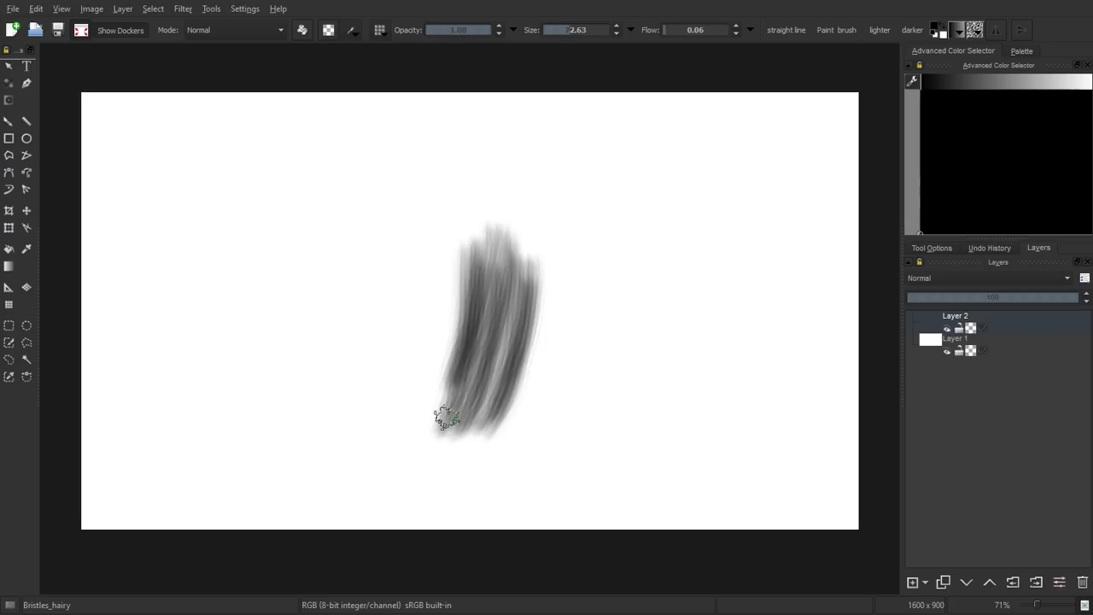
drag(495, 244, 468, 410)
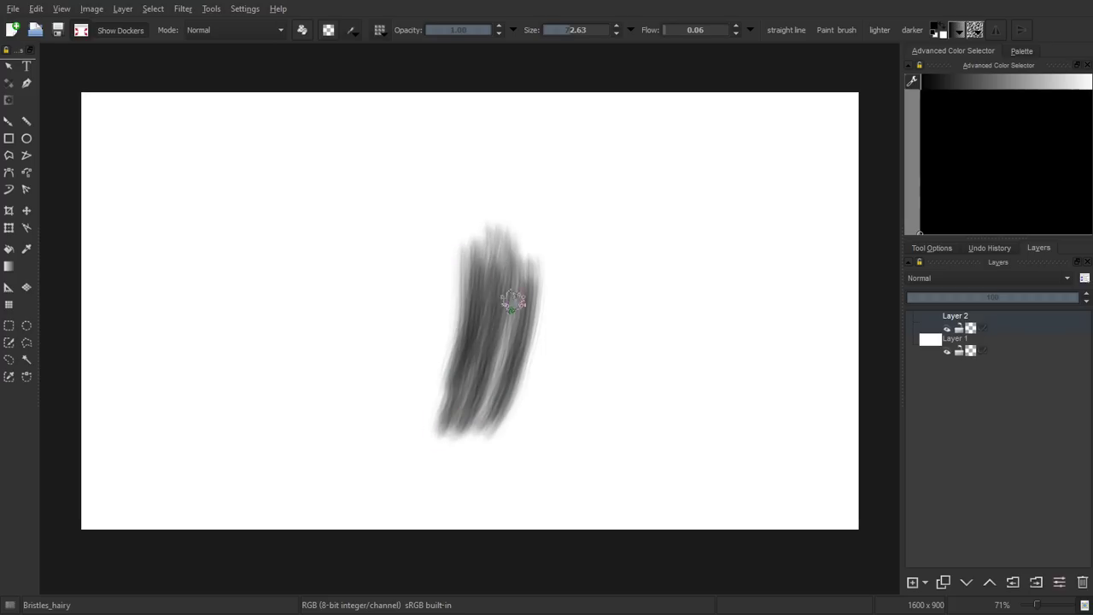
Add darker strands to the stroke's right side and lower-left end
drag(510, 292, 483, 422)
mouse_move(534, 241)
mouse_down()
mouse_move(532, 302)
mouse_move(495, 420)
mouse_move(468, 464)
mouse_up()
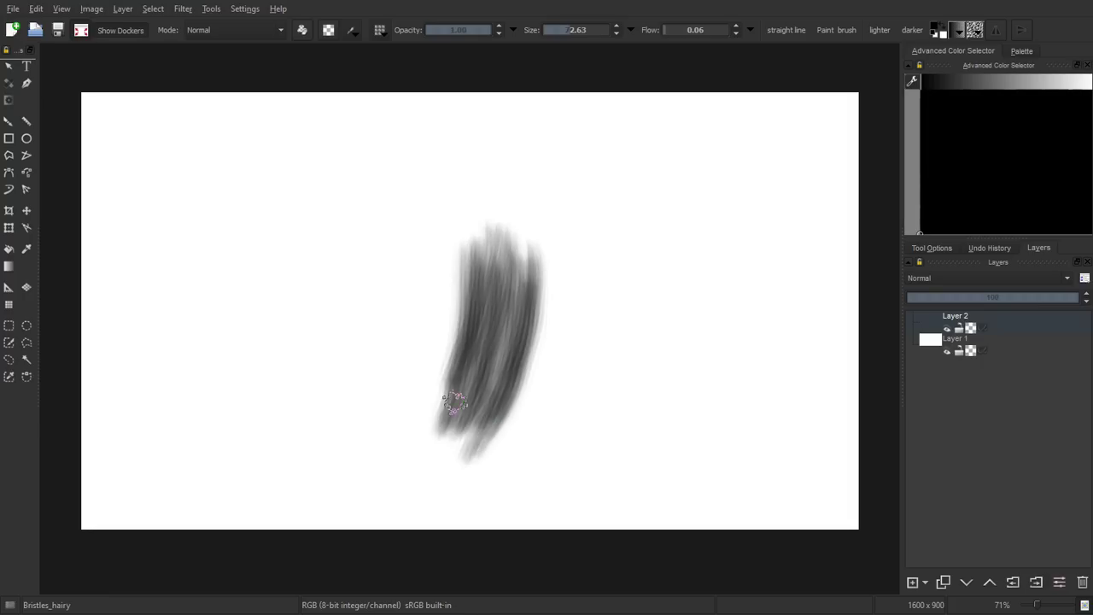
drag(454, 402, 446, 457)
drag(469, 361, 446, 444)
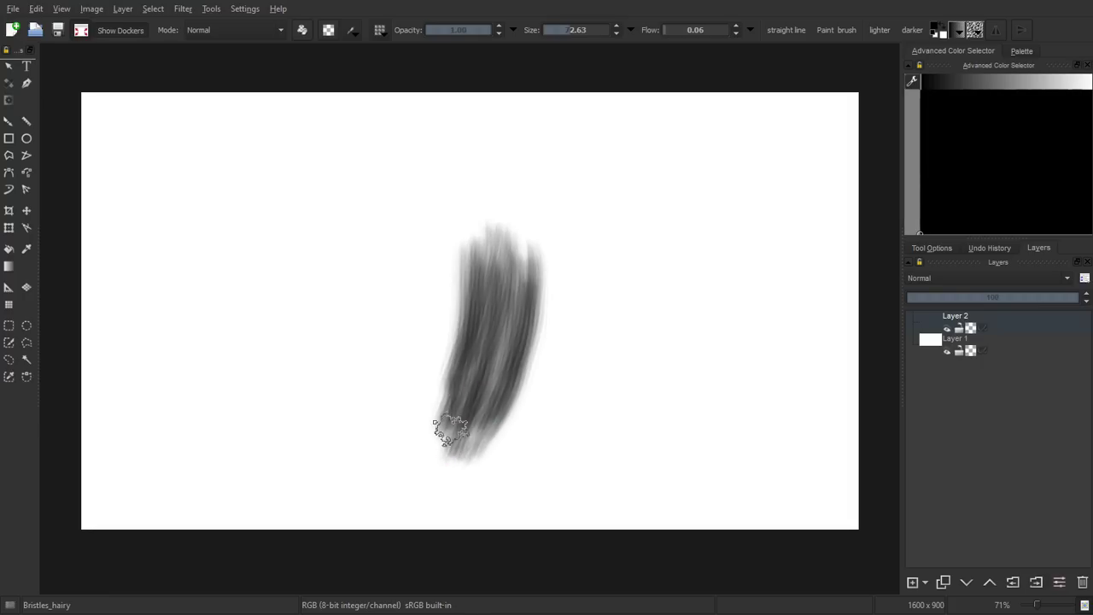
drag(458, 383, 450, 453)
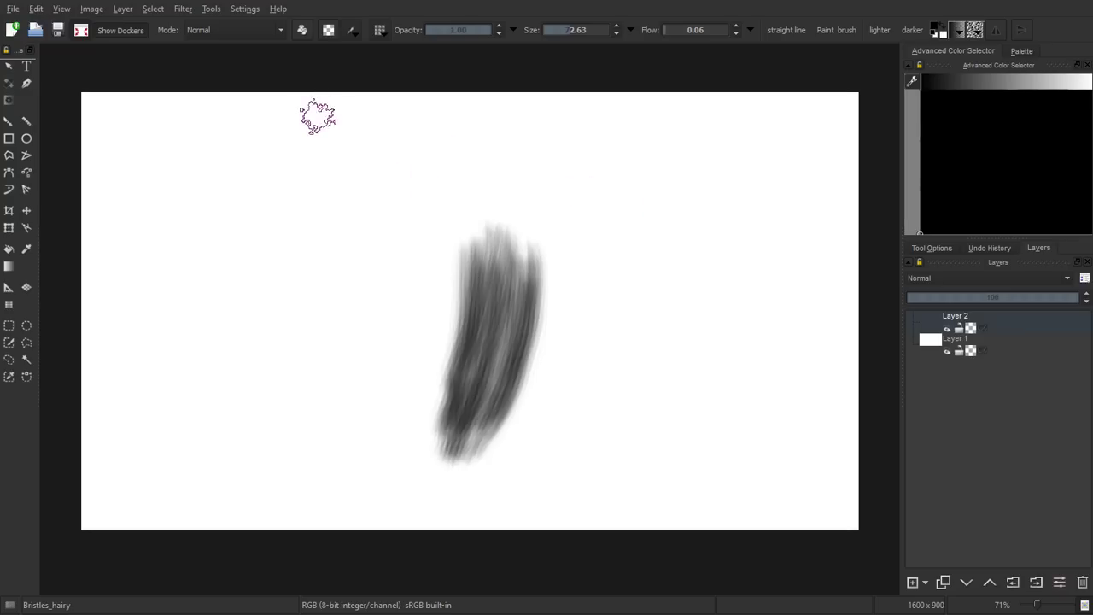
click(352, 32)
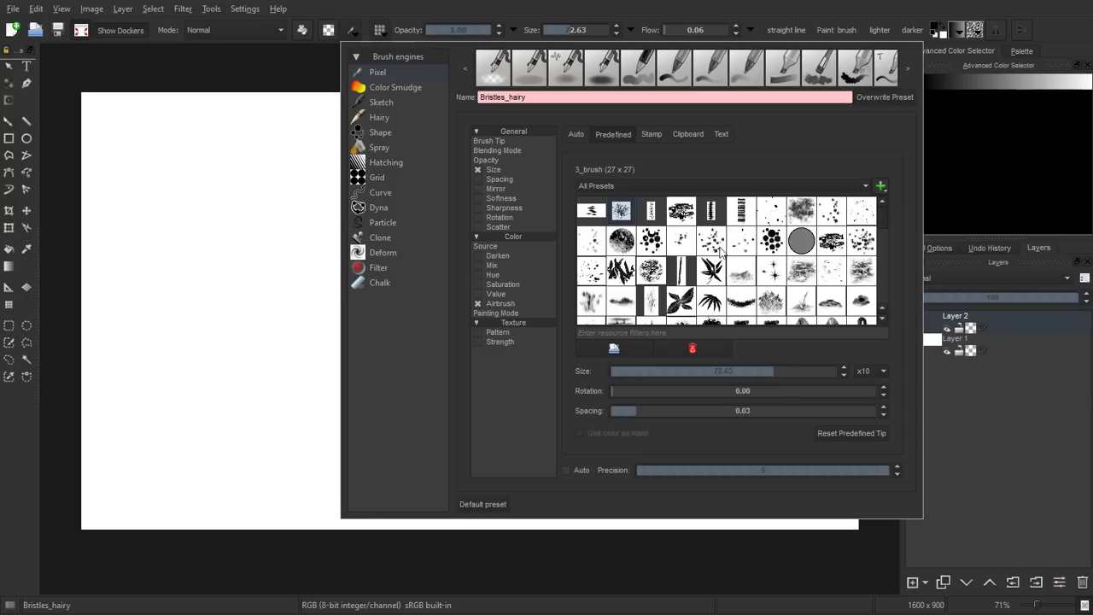
Set the brush tip to the predefined A -2 Sparkle 2 shape and return to the canvas
click(744, 245)
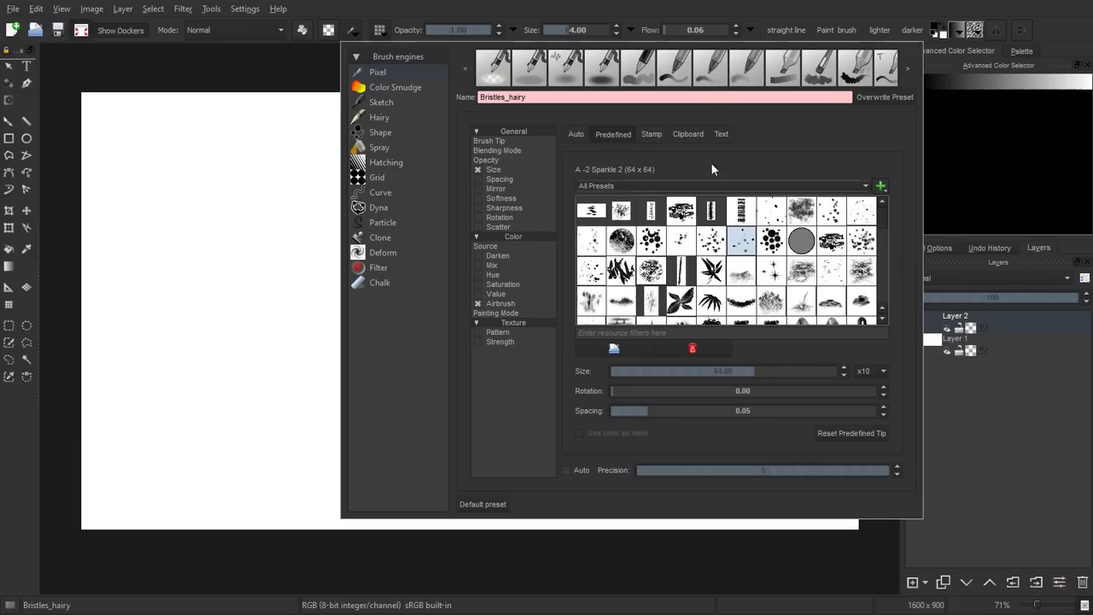
click(754, 7)
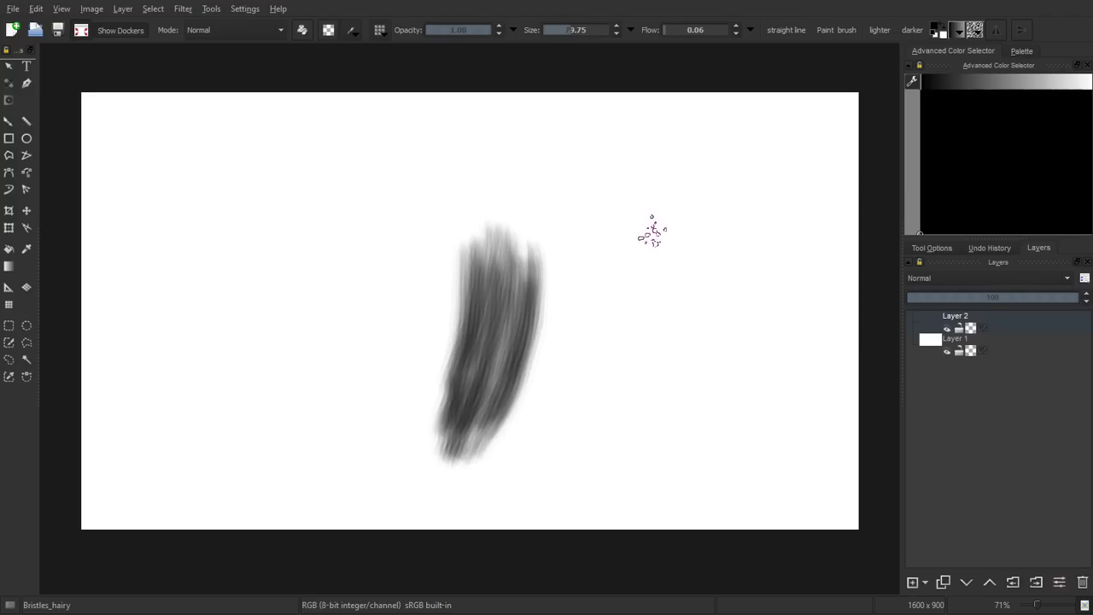
Start a faint stroke right of the first and raise brush flow to 0.16
drag(653, 231, 605, 368)
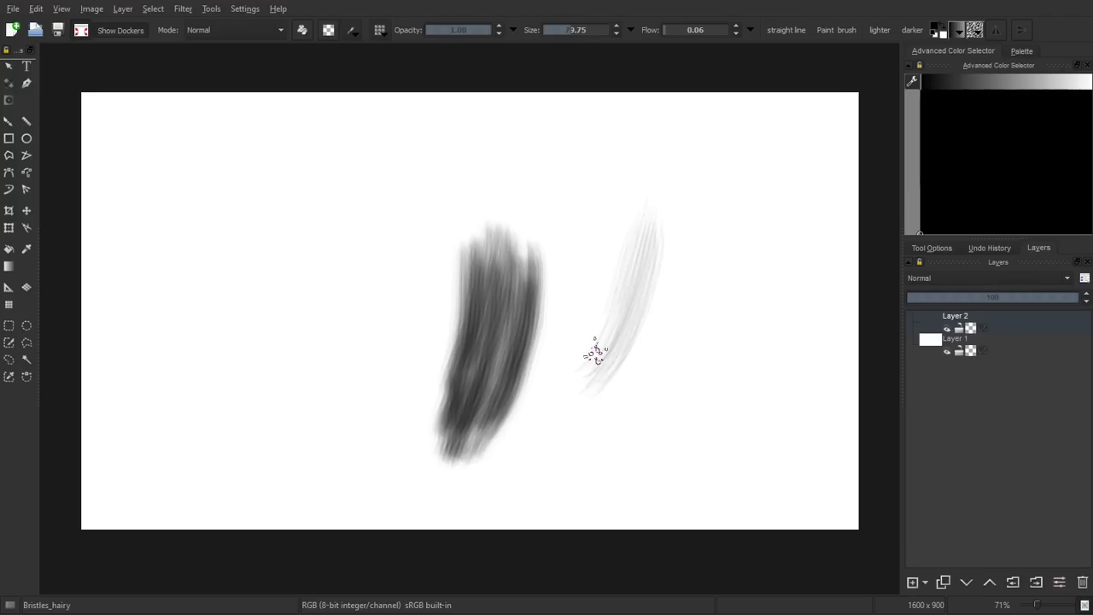
drag(630, 229, 576, 350)
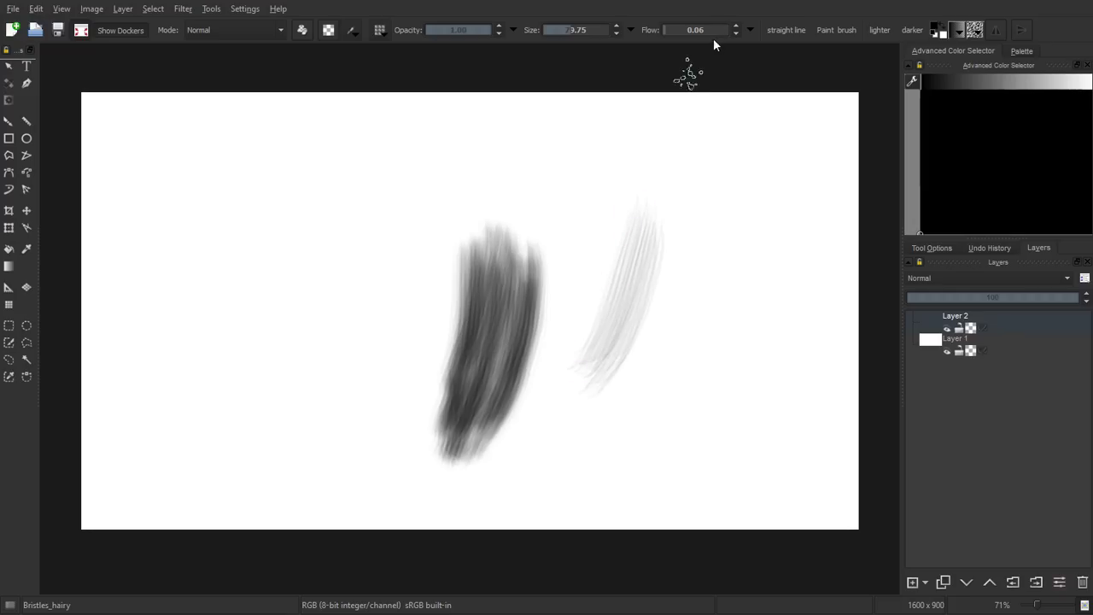
click(735, 25)
drag(671, 214, 623, 368)
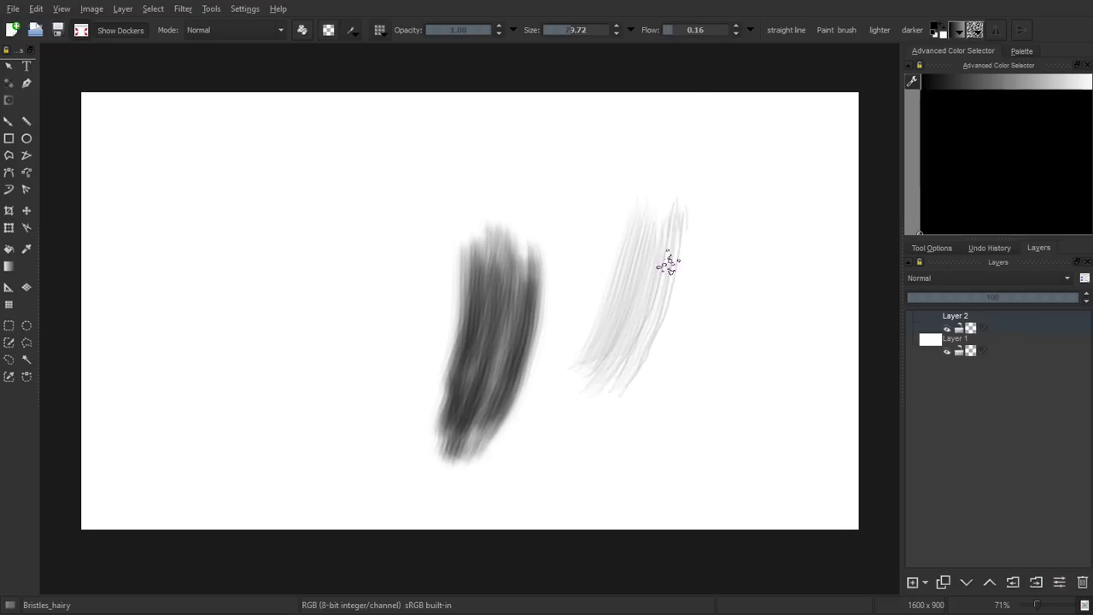
drag(668, 264, 608, 401)
drag(686, 222, 646, 356)
drag(688, 213, 628, 408)
Build the right-hand stroke into dense, darker thin strands extending upward
drag(670, 316, 622, 409)
mouse_move(679, 209)
mouse_down()
mouse_move(609, 403)
mouse_move(613, 372)
mouse_up()
mouse_move(649, 212)
mouse_down()
mouse_move(603, 334)
mouse_move(561, 378)
mouse_up()
mouse_move(566, 281)
mouse_down()
mouse_move(646, 171)
mouse_move(639, 224)
mouse_move(657, 192)
mouse_up()
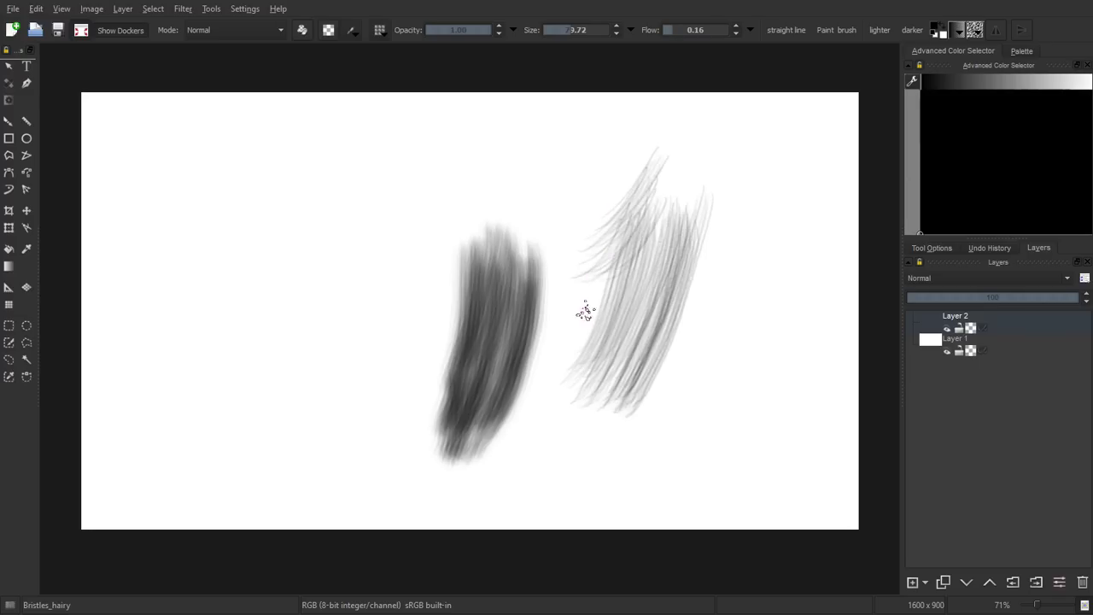
mouse_move(583, 310)
mouse_down()
mouse_move(658, 214)
mouse_move(635, 234)
mouse_up()
drag(596, 324, 639, 219)
Pick a broader preset from the pop-up palette, enlarge it, and lower flow slightly
right_click(417, 175)
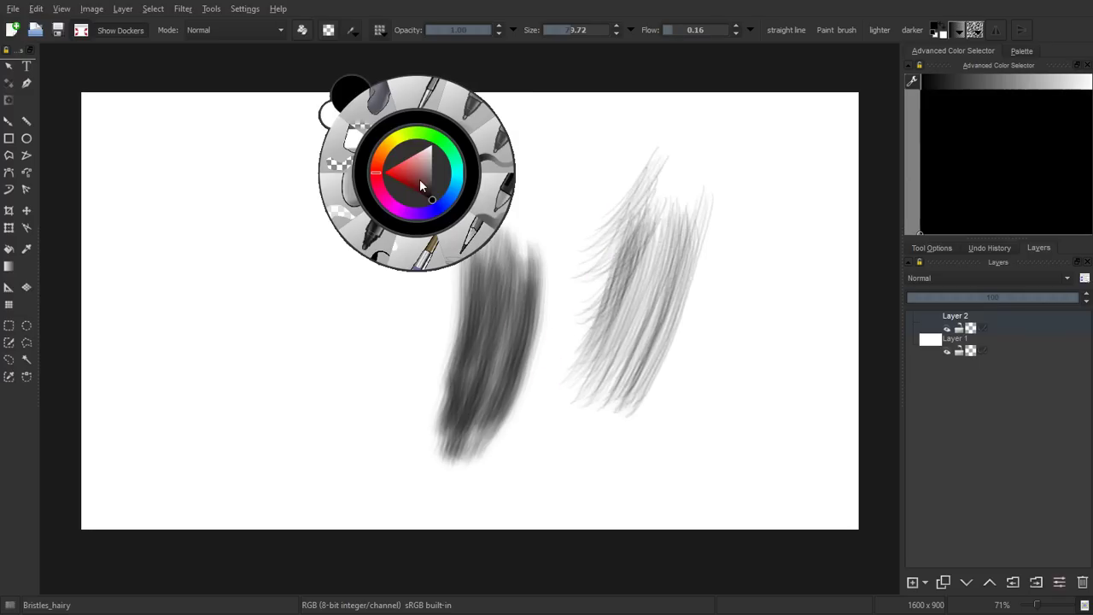
click(418, 94)
drag(418, 211, 441, 204)
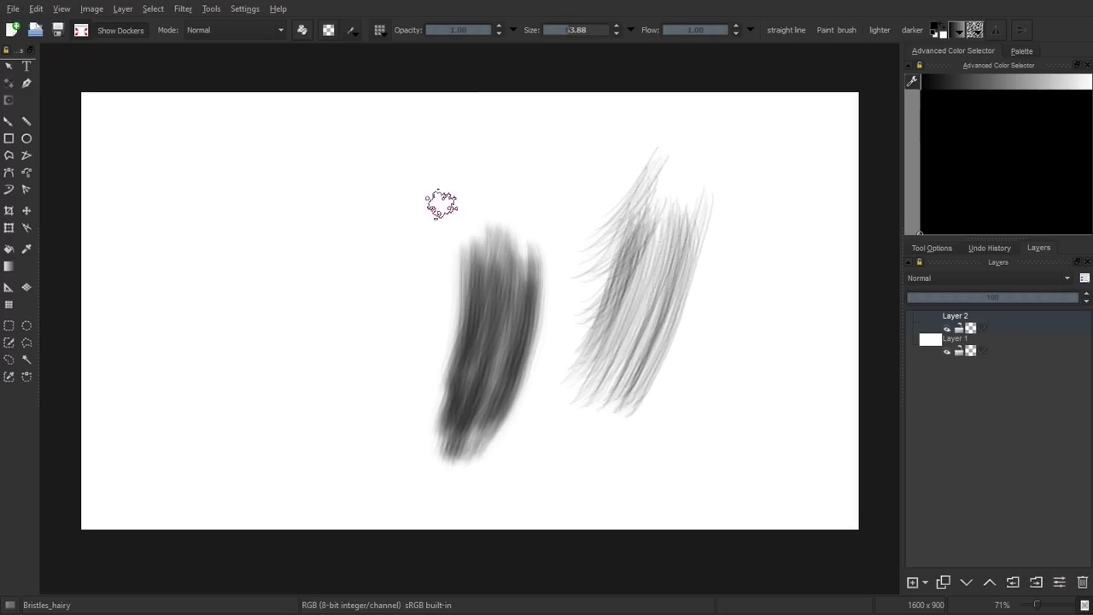
click(672, 33)
Paint a long dark diagonal bristle stroke left of the original grey stroke
drag(429, 210, 354, 390)
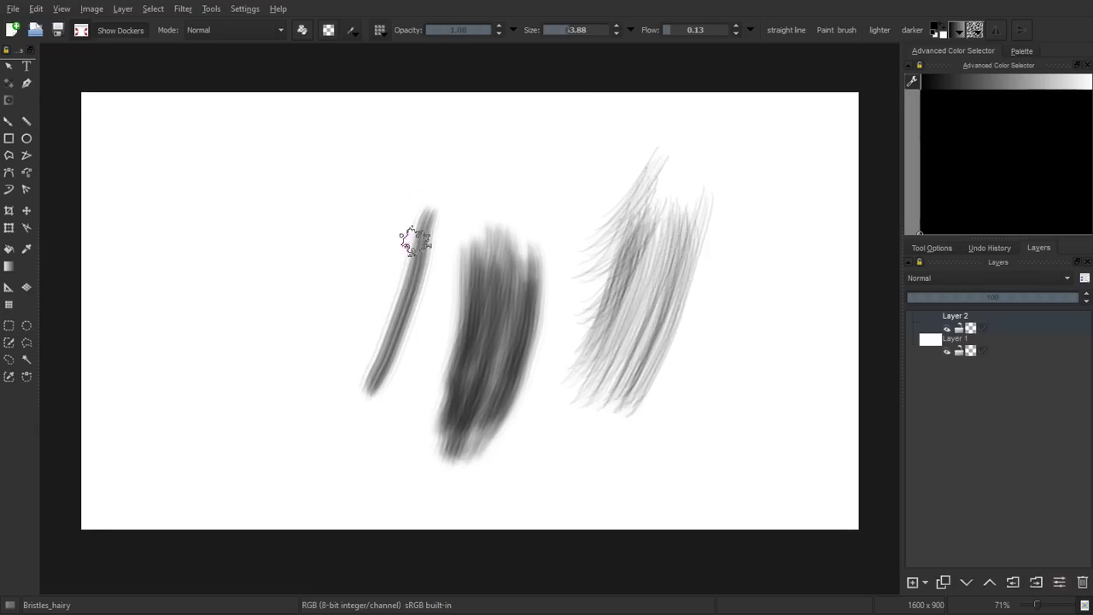
drag(402, 237, 354, 403)
drag(420, 212, 342, 378)
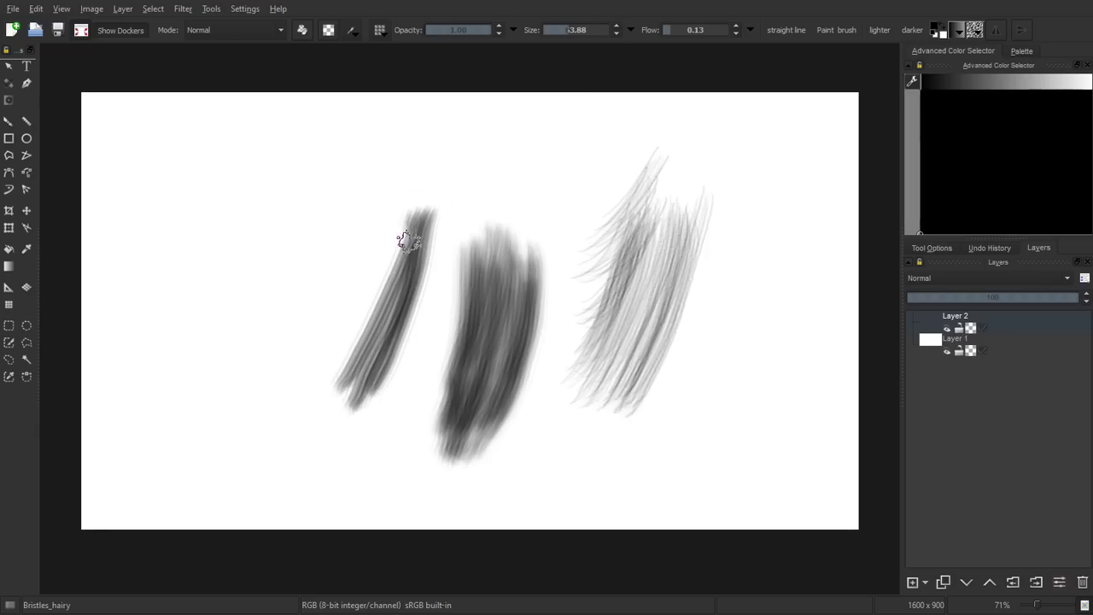
mouse_move(408, 236)
mouse_down()
mouse_move(327, 391)
mouse_move(317, 370)
mouse_up()
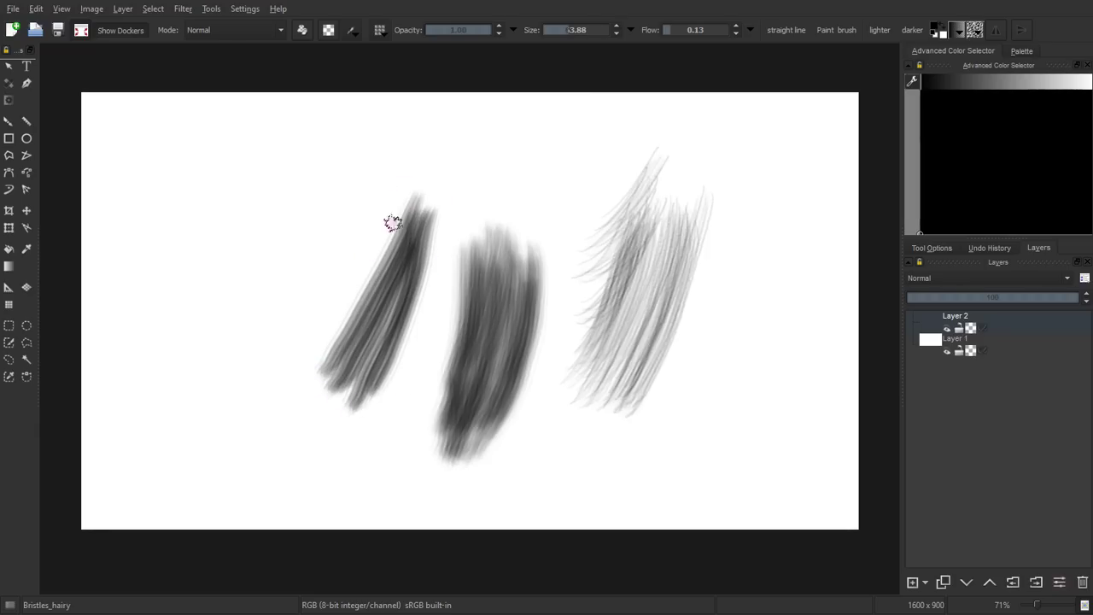
drag(391, 225, 313, 373)
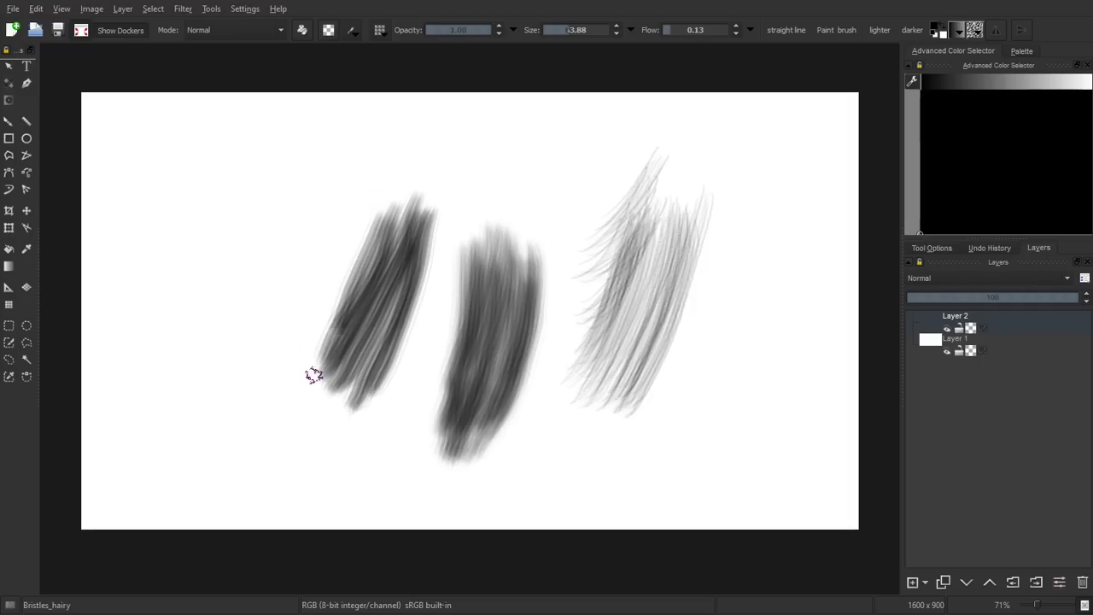
drag(384, 196, 306, 363)
drag(385, 195, 316, 378)
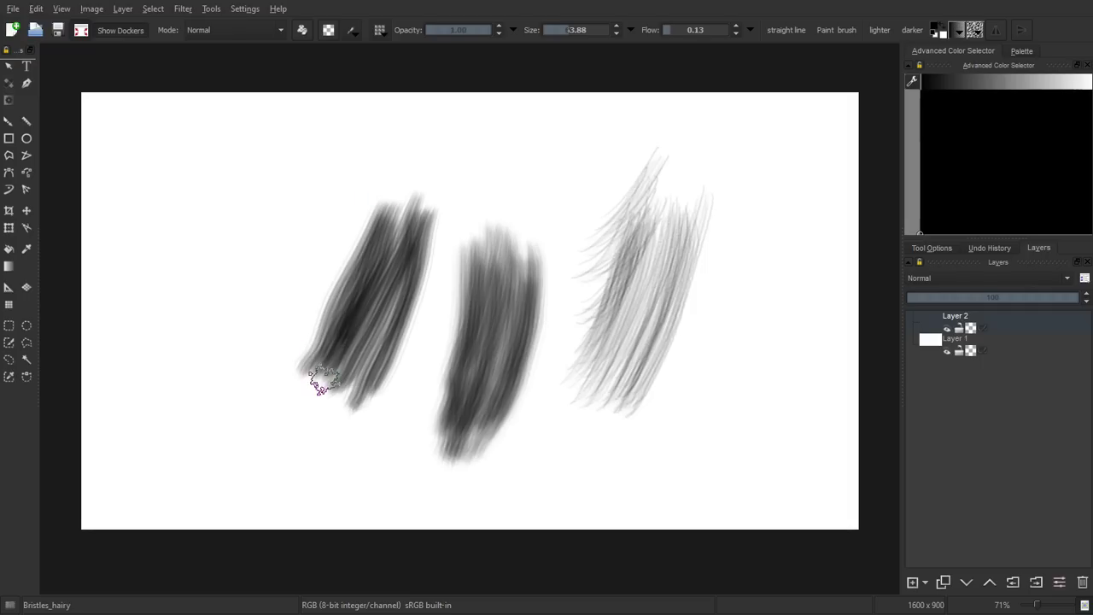
drag(398, 317, 352, 406)
Extend the left diagonal stroke toward the lower left and darken its full length
drag(367, 329, 308, 439)
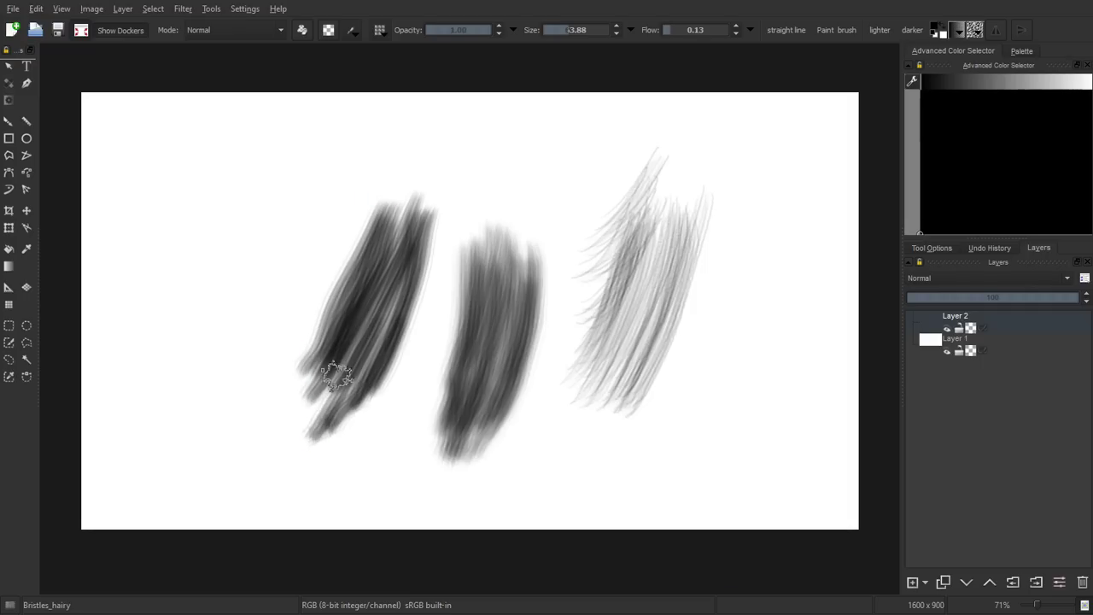
drag(363, 300, 299, 430)
drag(340, 369, 290, 439)
drag(339, 316, 295, 431)
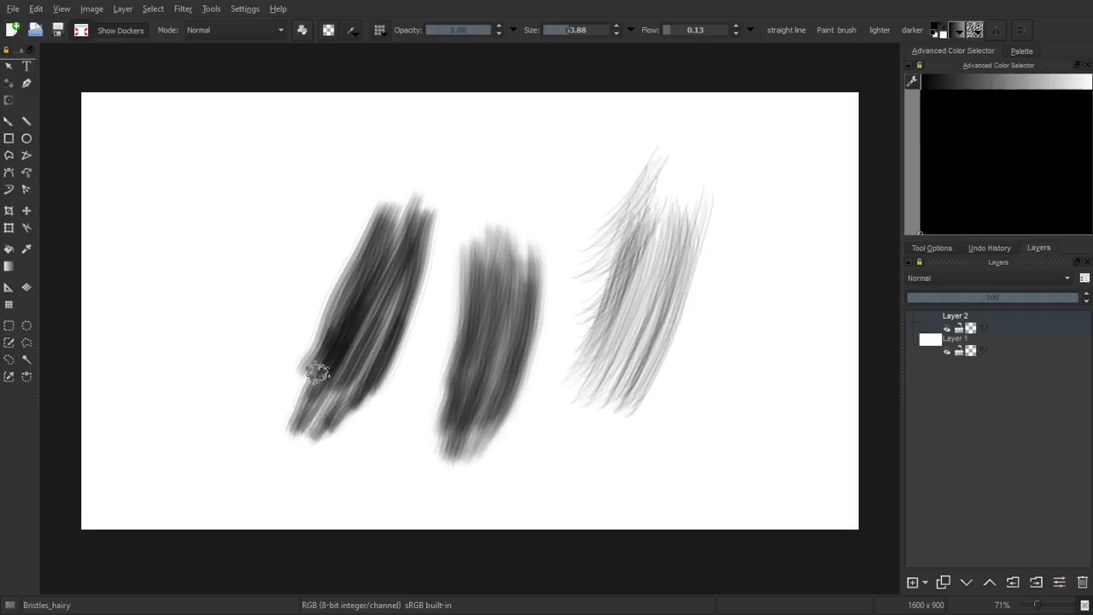
drag(317, 371, 290, 431)
drag(366, 317, 326, 427)
drag(404, 224, 342, 411)
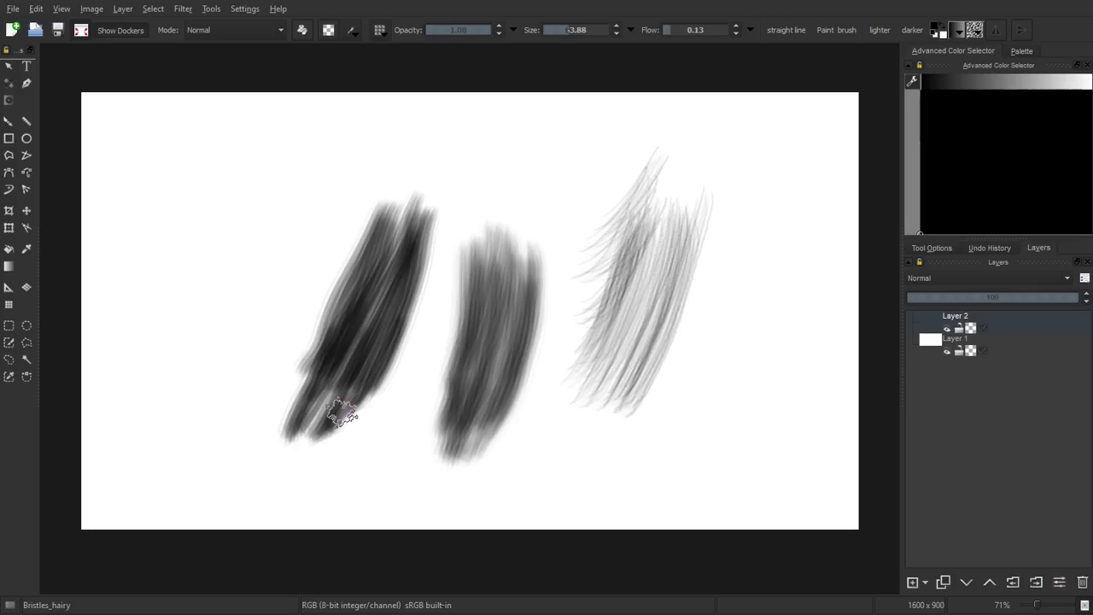
click(933, 128)
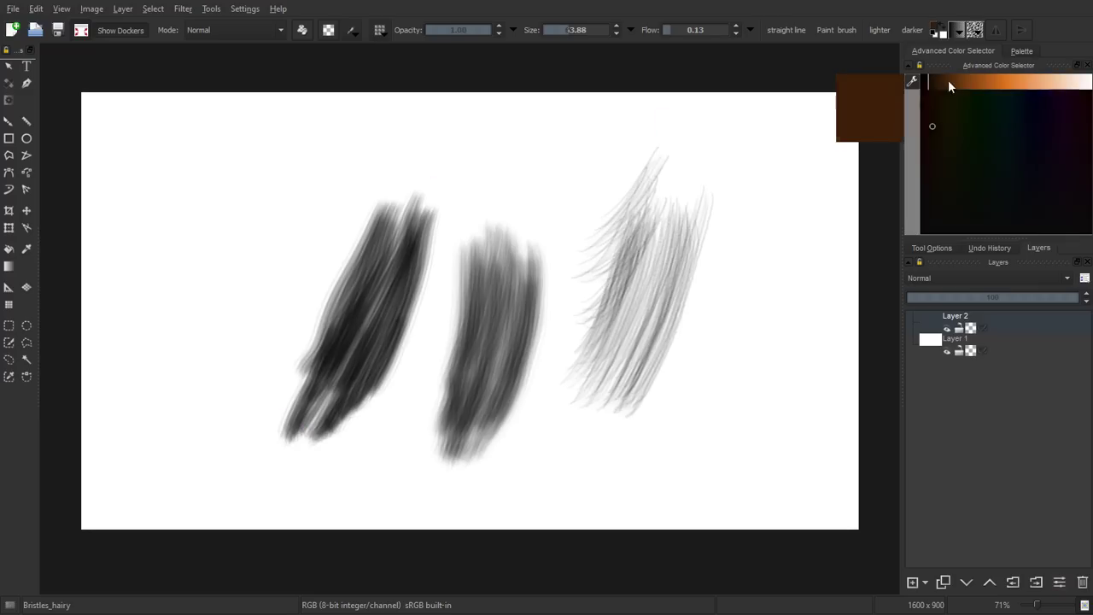
Choose and fine-tune a brown in the Advanced Color Selector
drag(925, 84, 957, 82)
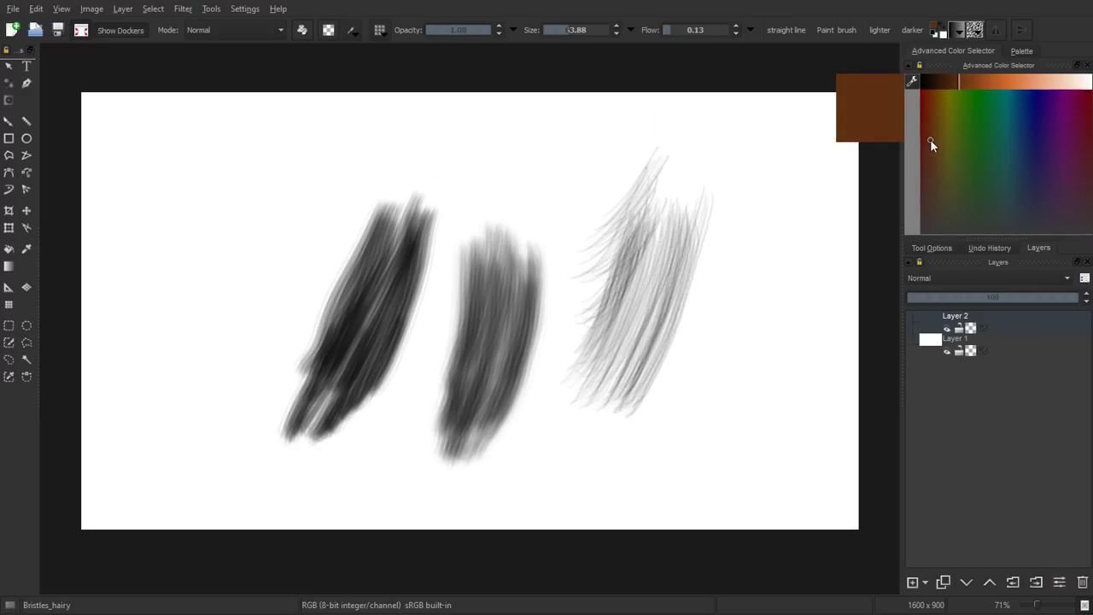
drag(930, 140, 933, 140)
drag(961, 81, 957, 83)
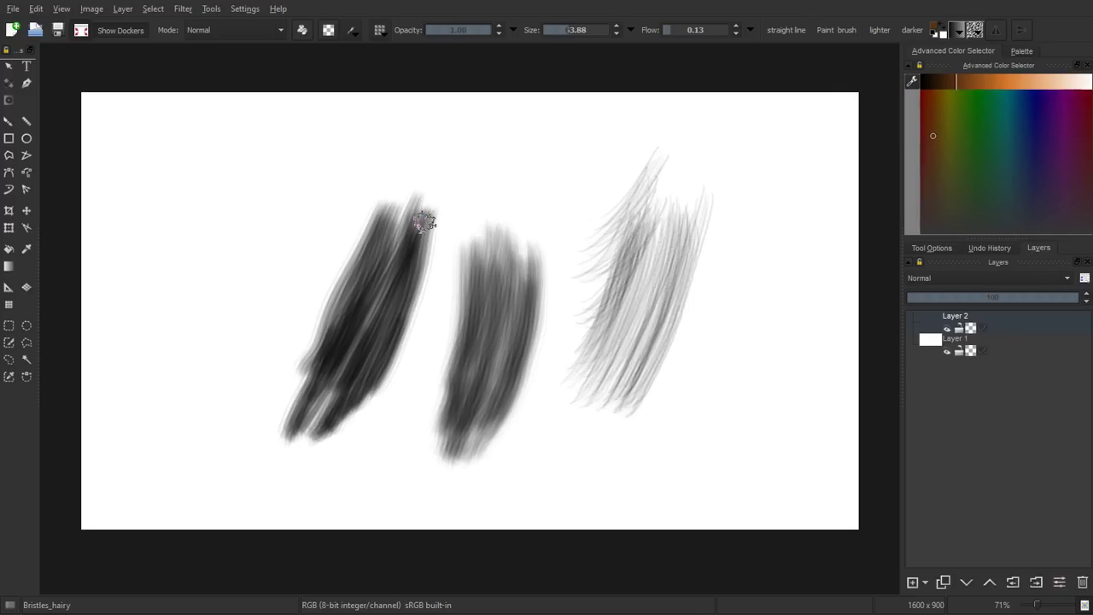
Paint brown over the upper and lower parts of the leftmost dark stroke
mouse_move(424, 222)
mouse_down()
mouse_move(379, 356)
mouse_move(376, 317)
mouse_move(399, 279)
mouse_up()
mouse_move(350, 384)
mouse_down()
mouse_move(407, 232)
mouse_move(337, 378)
mouse_move(374, 246)
mouse_move(310, 390)
mouse_move(371, 237)
mouse_move(317, 361)
mouse_move(398, 237)
mouse_move(317, 415)
mouse_move(403, 251)
mouse_move(372, 374)
mouse_move(333, 432)
mouse_move(376, 233)
mouse_up()
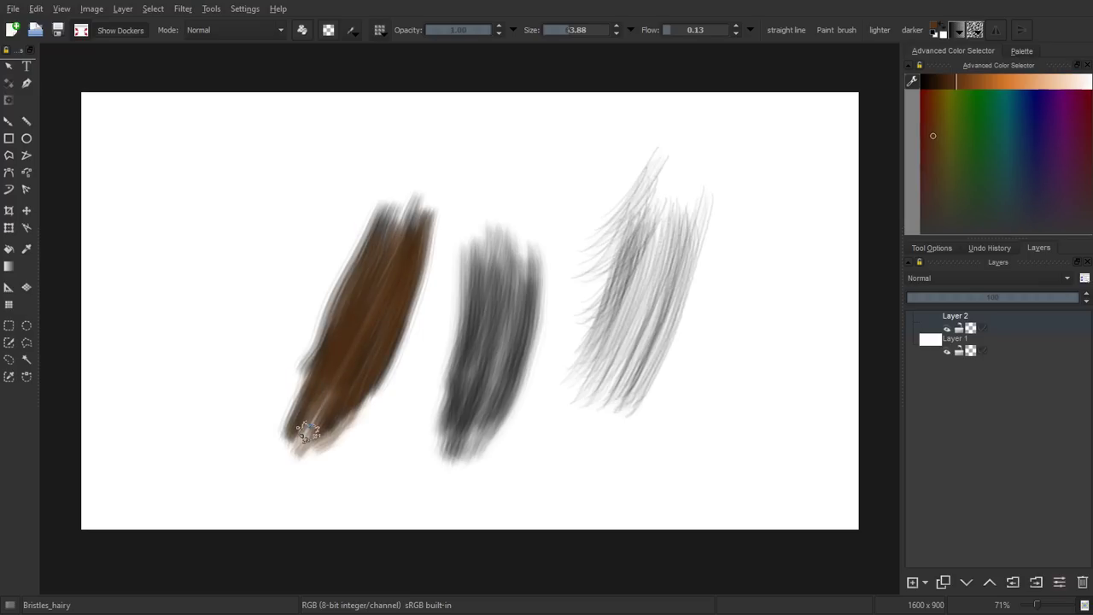
mouse_move(307, 434)
mouse_down()
mouse_move(367, 227)
mouse_move(302, 384)
mouse_move(336, 317)
mouse_up()
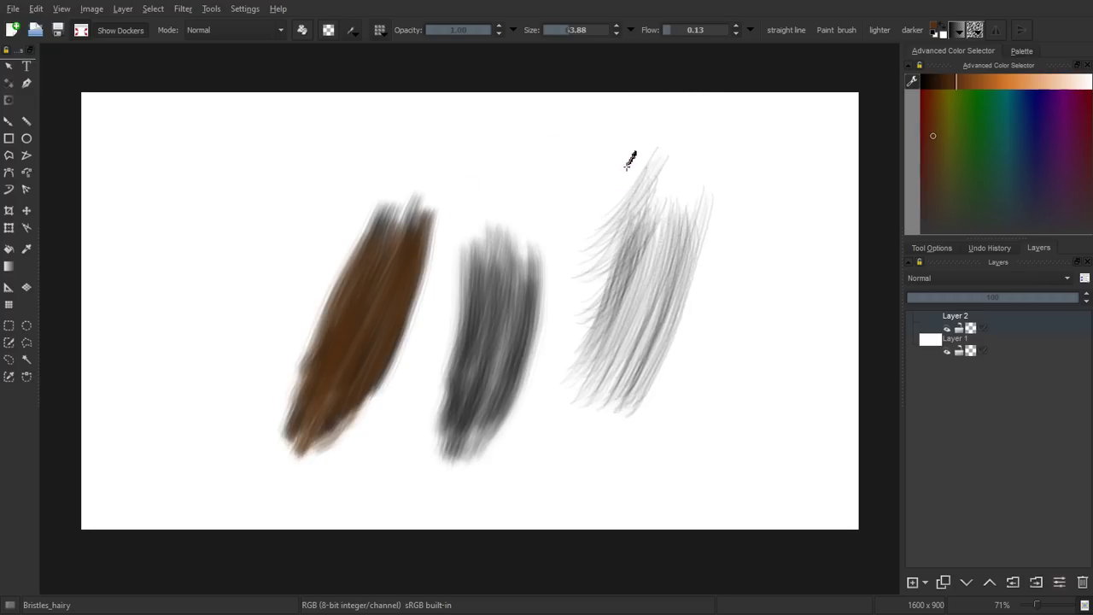
Undo the two brown strokes, lower flow, and repaint brown bristles up the left stroke
key(ctrl+z)
key(ctrl+z)
key(ctrl+z)
key(ctrl+z)
key(ctrl+z)
key(ctrl+z)
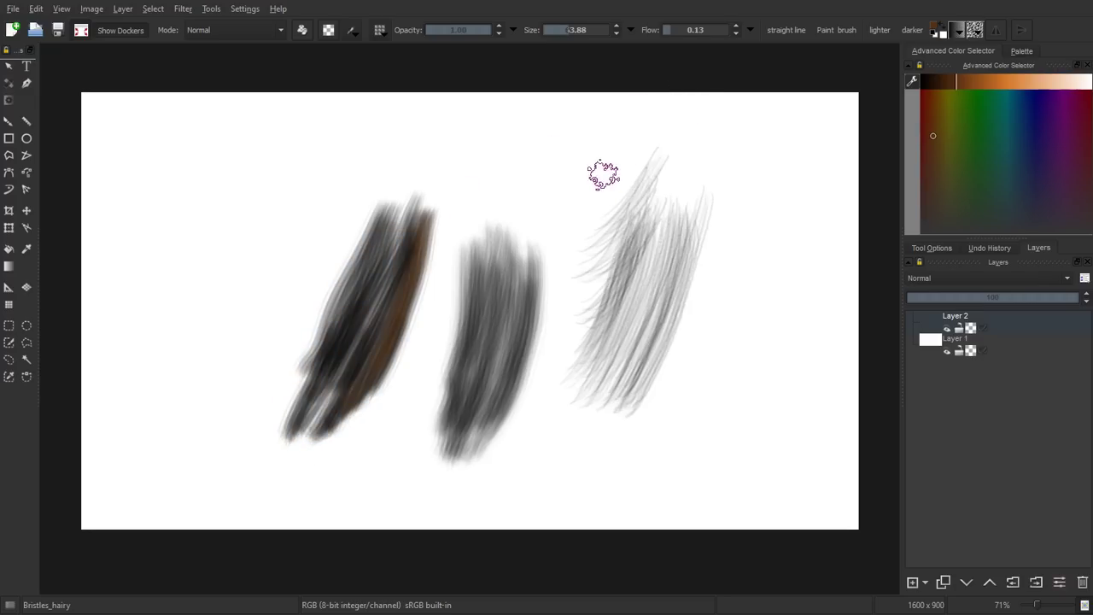
key(ctrl+z)
key(ctrl+z)
click(735, 33)
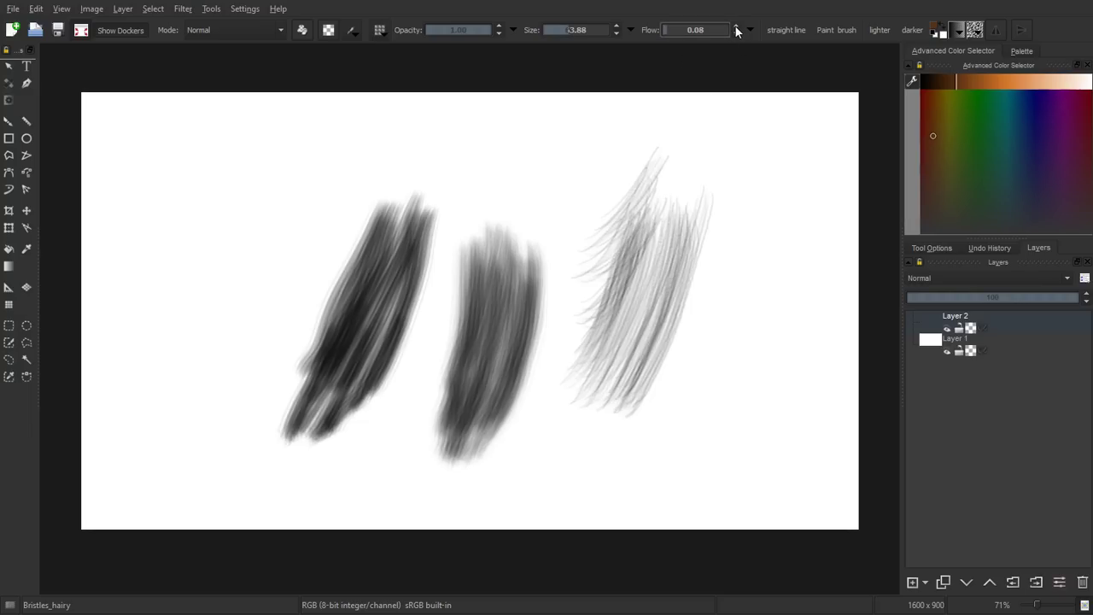
drag(373, 367, 397, 232)
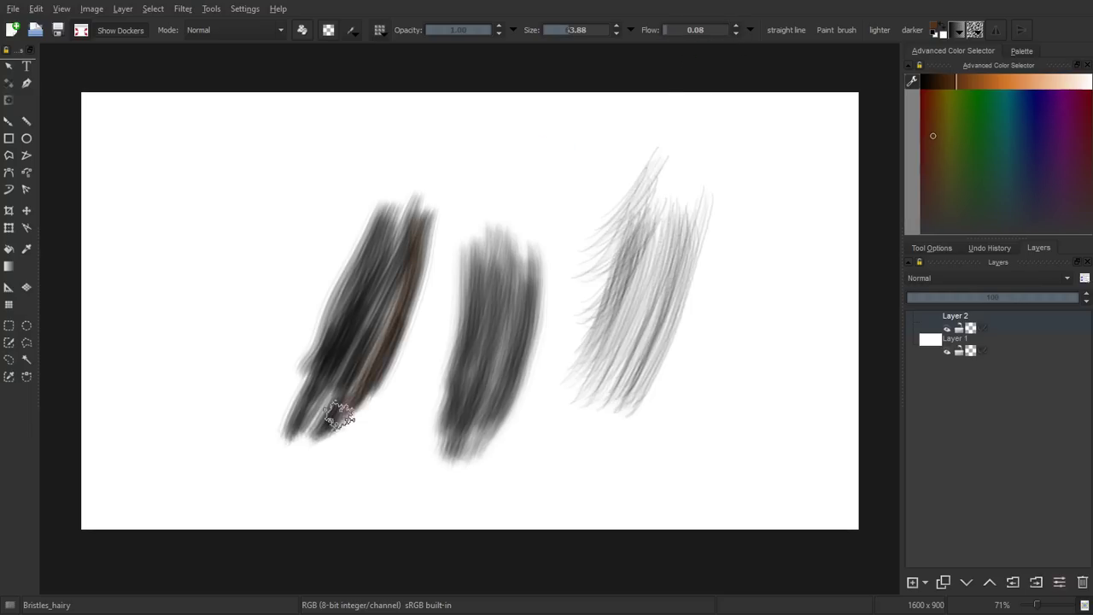
drag(310, 442, 386, 230)
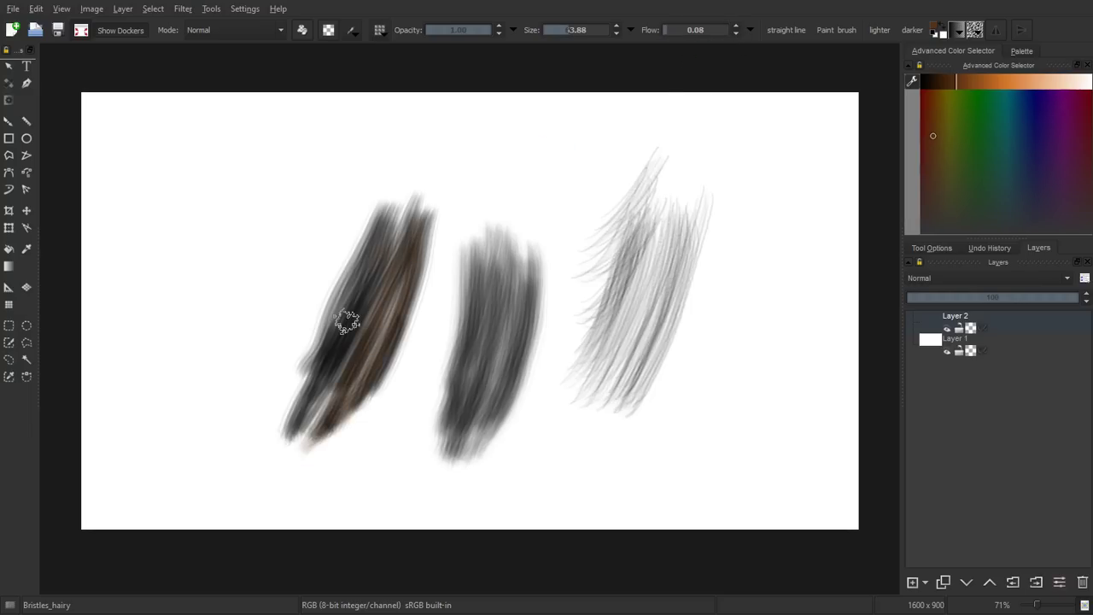
drag(298, 378, 384, 220)
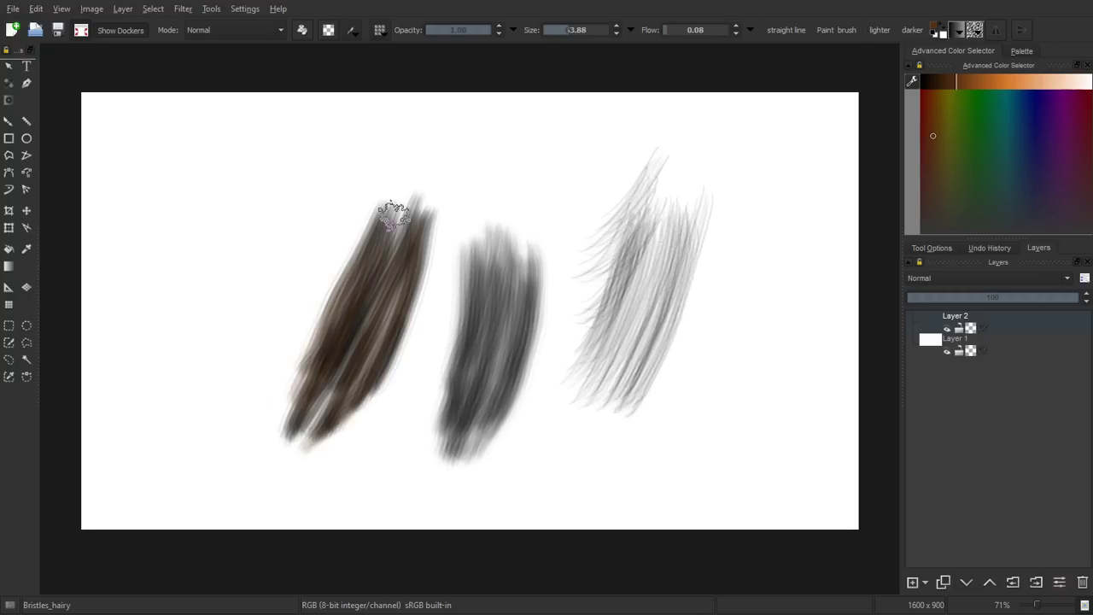
drag(317, 395, 406, 238)
Densify and smooth the brown stroke, darkening its lower end and extending its top
drag(368, 351, 407, 227)
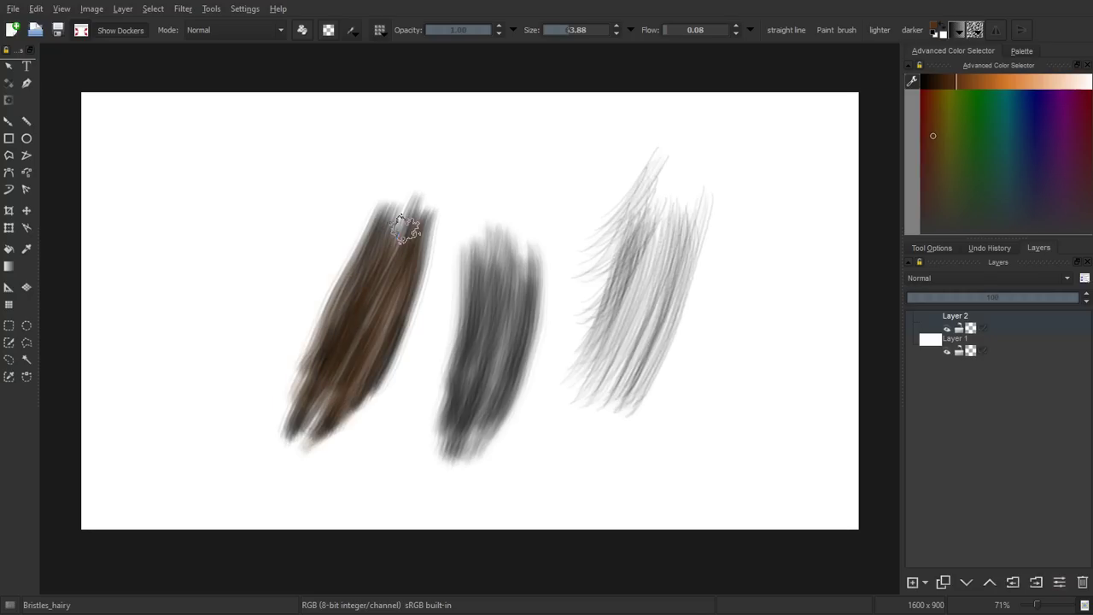
drag(324, 419, 369, 239)
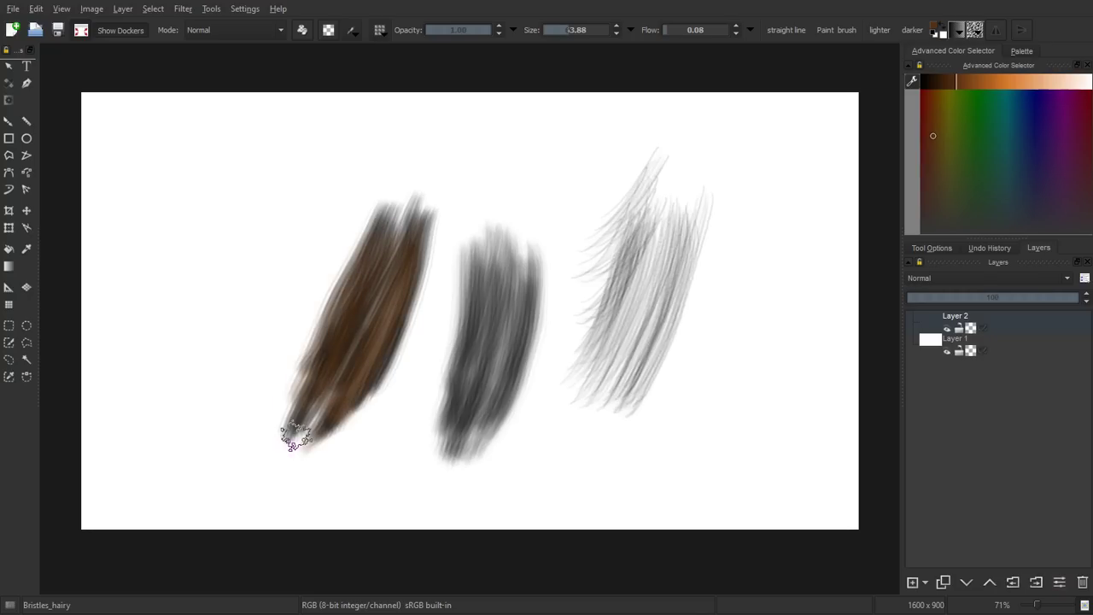
drag(296, 437, 393, 224)
drag(312, 419, 415, 215)
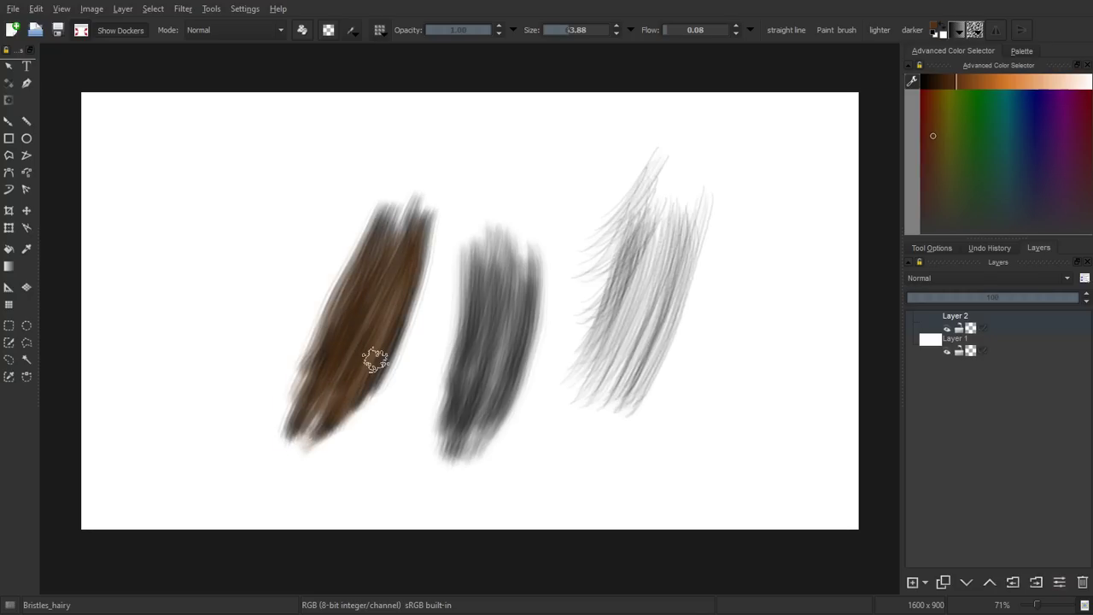
drag(312, 442, 367, 228)
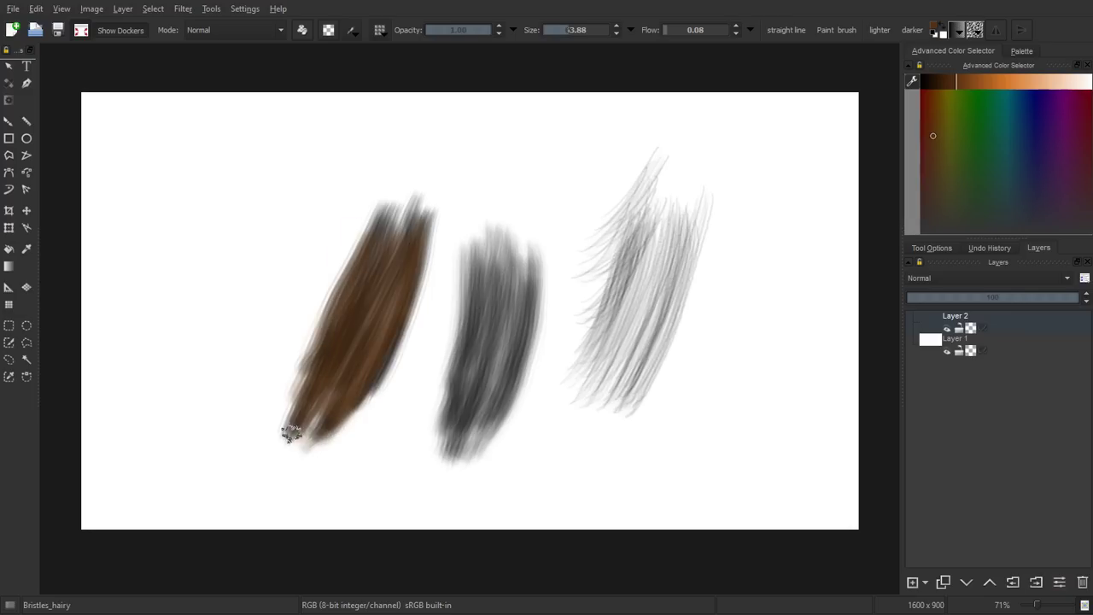
drag(305, 435, 413, 188)
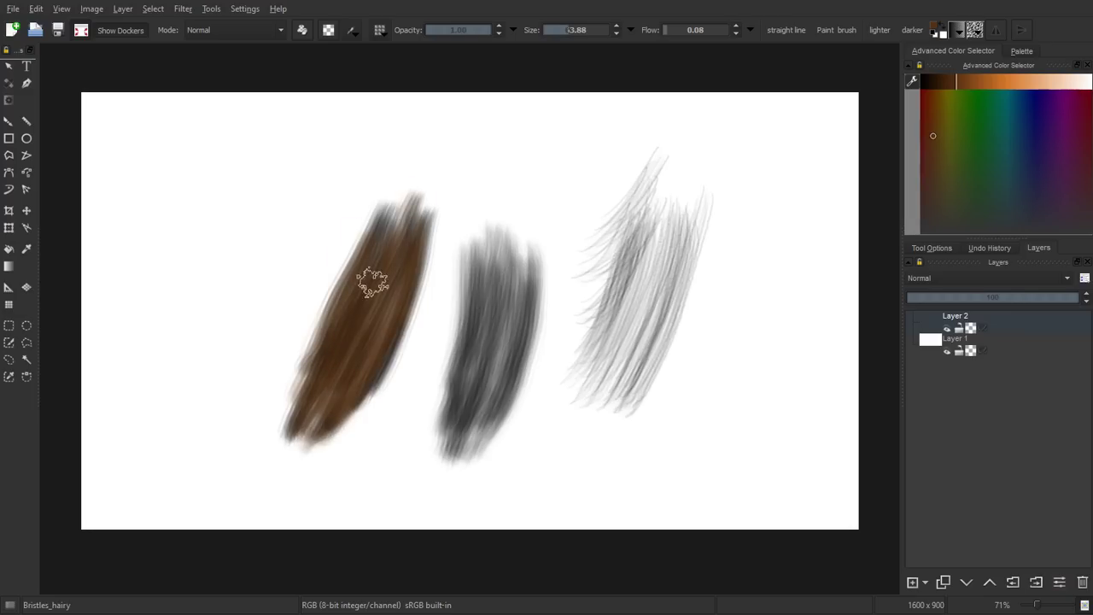
mouse_move(360, 271)
mouse_down()
mouse_move(441, 188)
mouse_move(354, 308)
mouse_up()
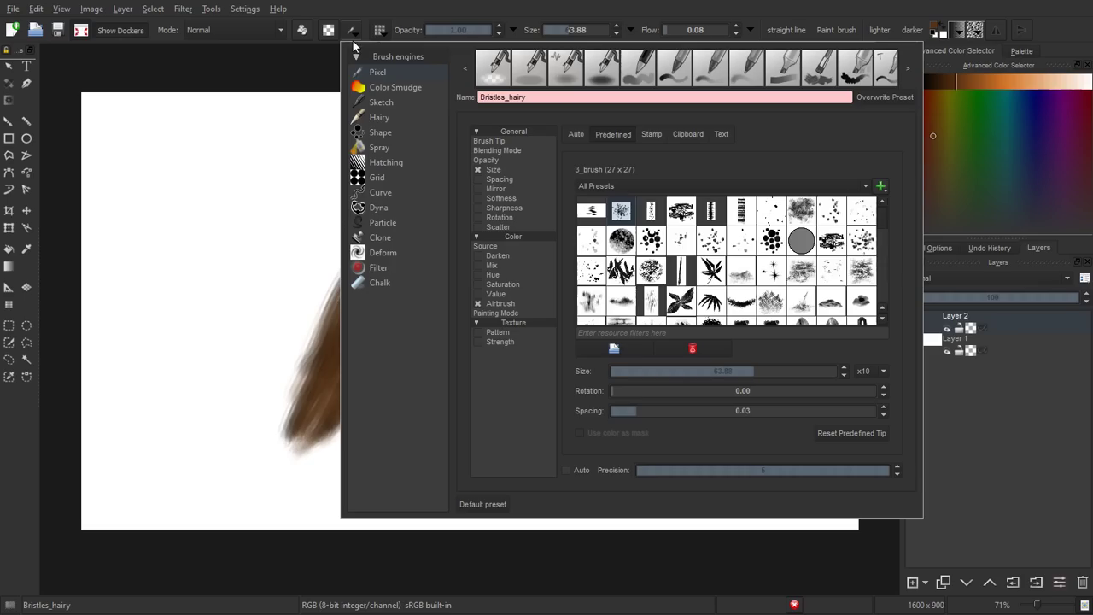
Switch to the A -2 Sparkle 2 tip and pick a brighter orange colour
click(742, 243)
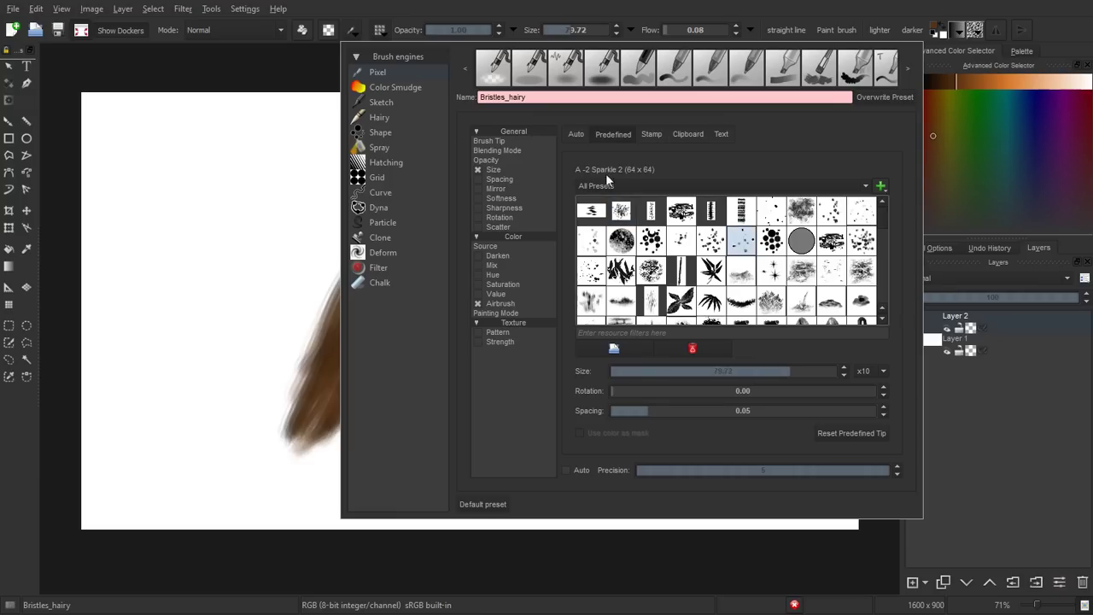
click(774, 11)
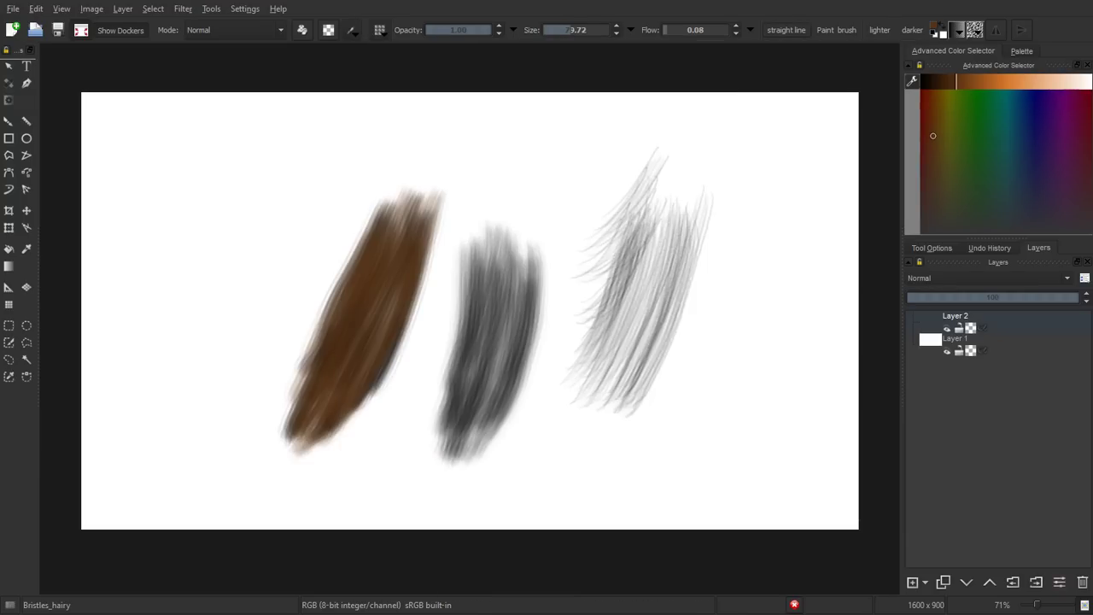
drag(963, 78, 1038, 81)
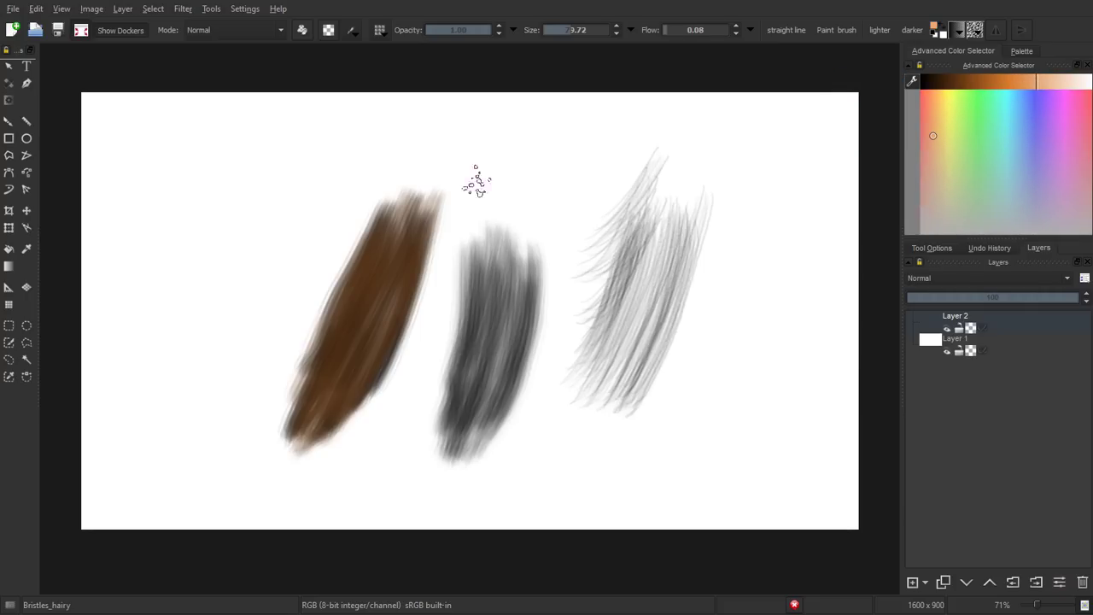
Blend orange streaks into the brown stroke from its upper right
drag(420, 227, 362, 367)
mouse_move(427, 203)
mouse_down()
mouse_move(397, 306)
mouse_move(341, 392)
mouse_up()
drag(392, 248, 325, 398)
drag(387, 229, 317, 390)
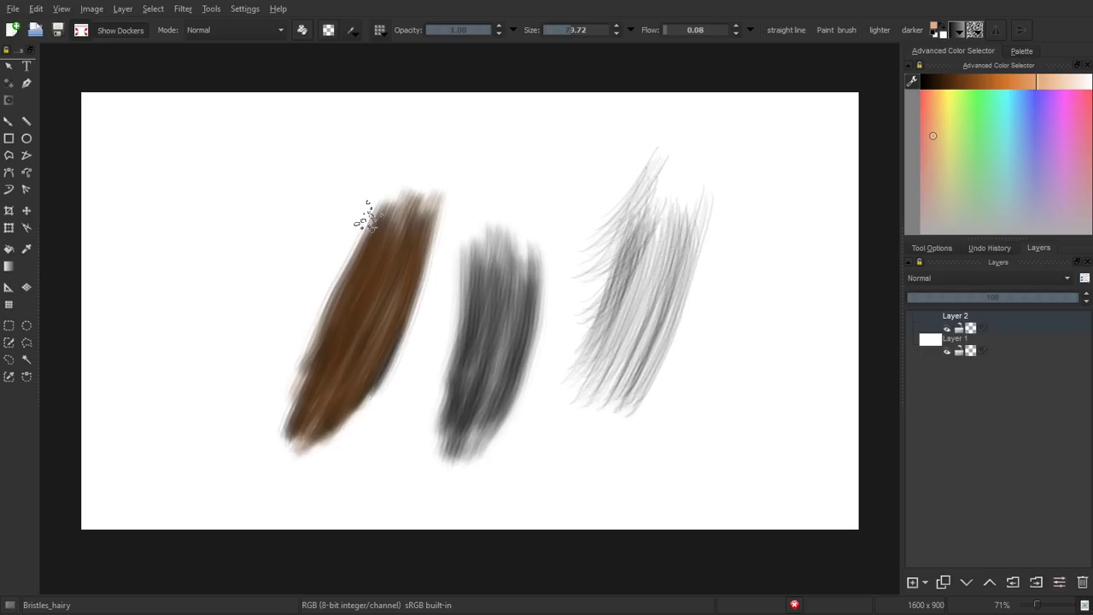
drag(366, 214, 312, 385)
Smooth the streaks near the lower-left edge and add a faint peach haze there
mouse_move(385, 236)
mouse_down()
mouse_move(320, 392)
mouse_move(321, 431)
mouse_up()
drag(403, 292, 325, 429)
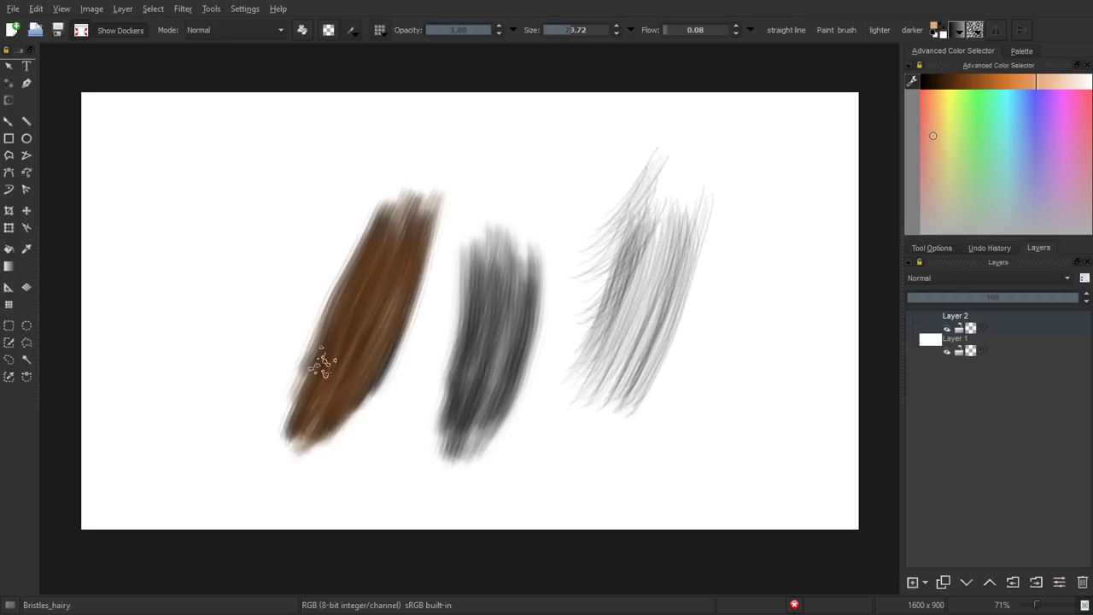
drag(368, 242, 297, 403)
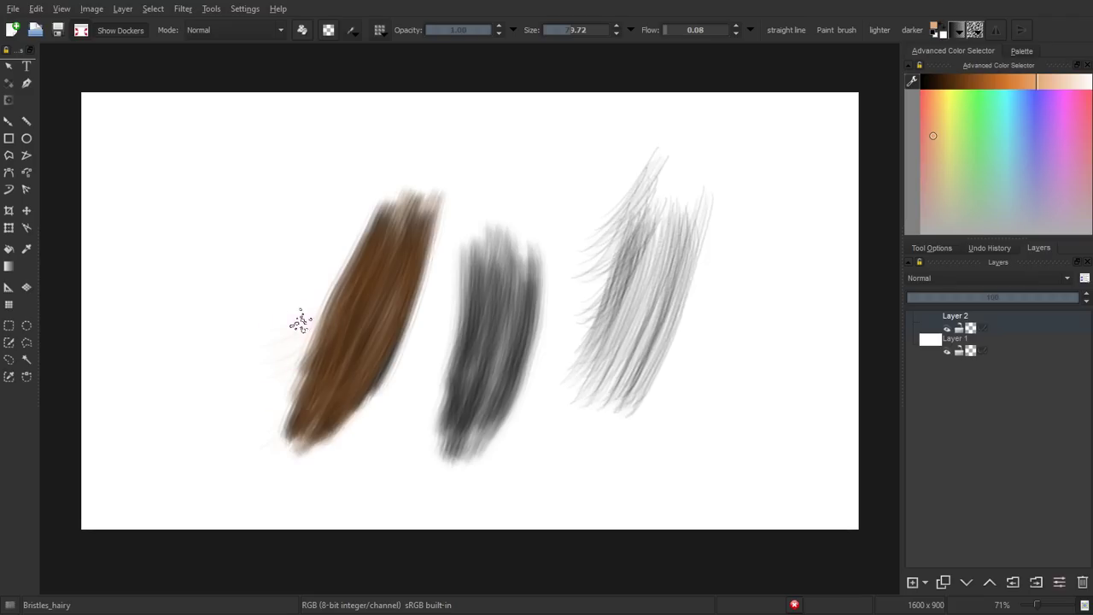
scroll(737, 26, up, 5)
mouse_move(314, 325)
mouse_down()
mouse_move(313, 293)
mouse_move(273, 353)
mouse_move(342, 251)
mouse_move(296, 322)
mouse_move(288, 359)
mouse_move(261, 383)
mouse_up()
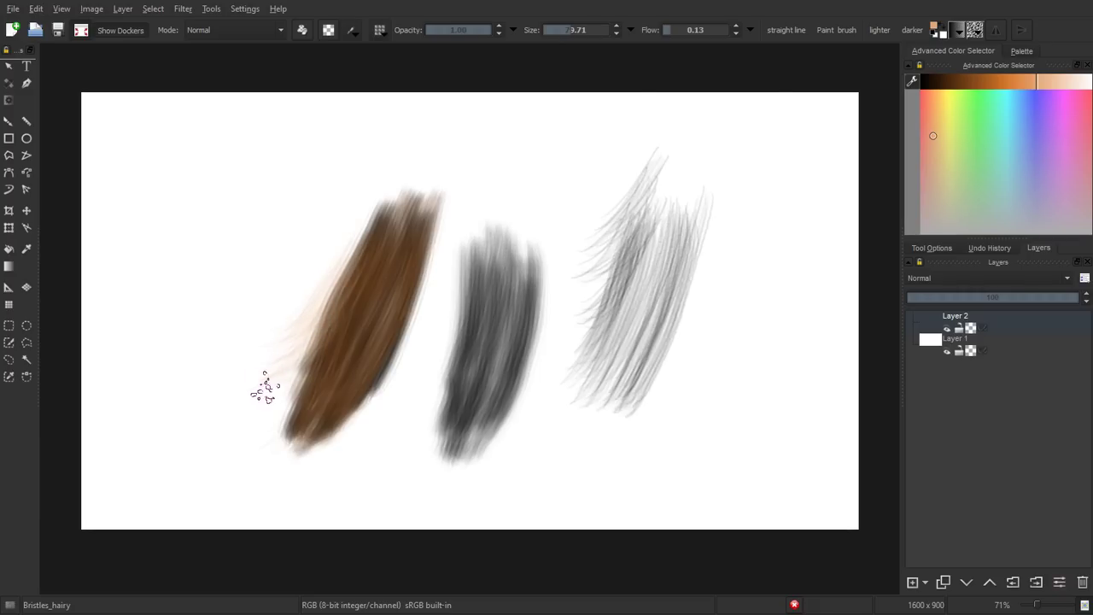
drag(1013, 78, 963, 82)
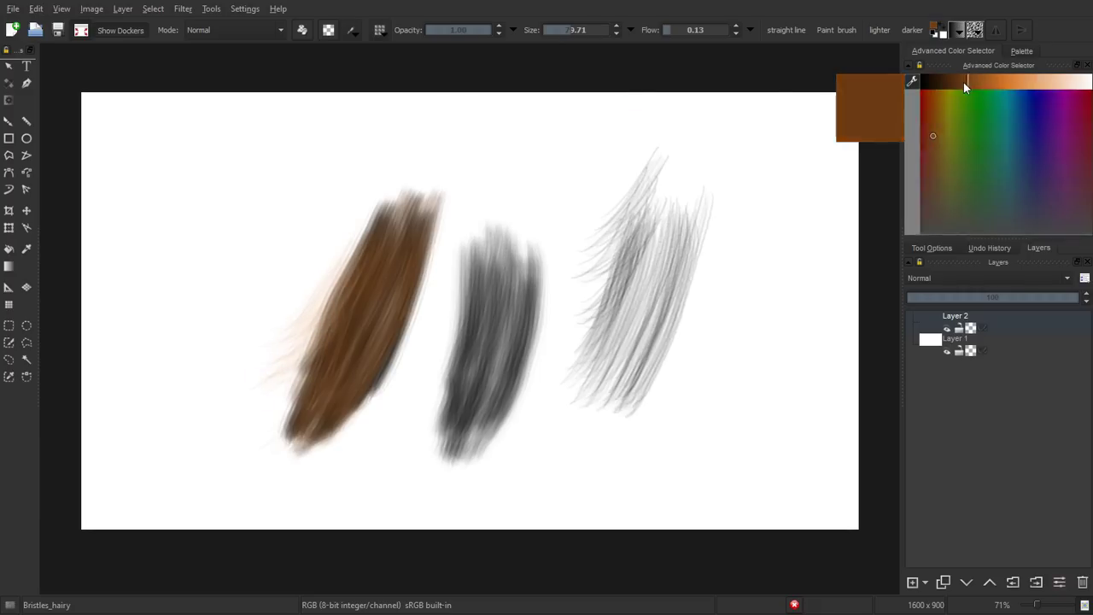
Sample the stroke's brown and paint light-brown hair strands along its lower-left edge
mouse_move(249, 393)
mouse_down()
mouse_move(316, 305)
mouse_move(273, 362)
mouse_move(313, 309)
mouse_move(276, 334)
mouse_move(358, 244)
mouse_move(324, 264)
mouse_move(321, 291)
mouse_move(347, 247)
mouse_move(288, 336)
mouse_move(313, 357)
mouse_move(283, 370)
mouse_move(247, 430)
mouse_move(331, 300)
mouse_up()
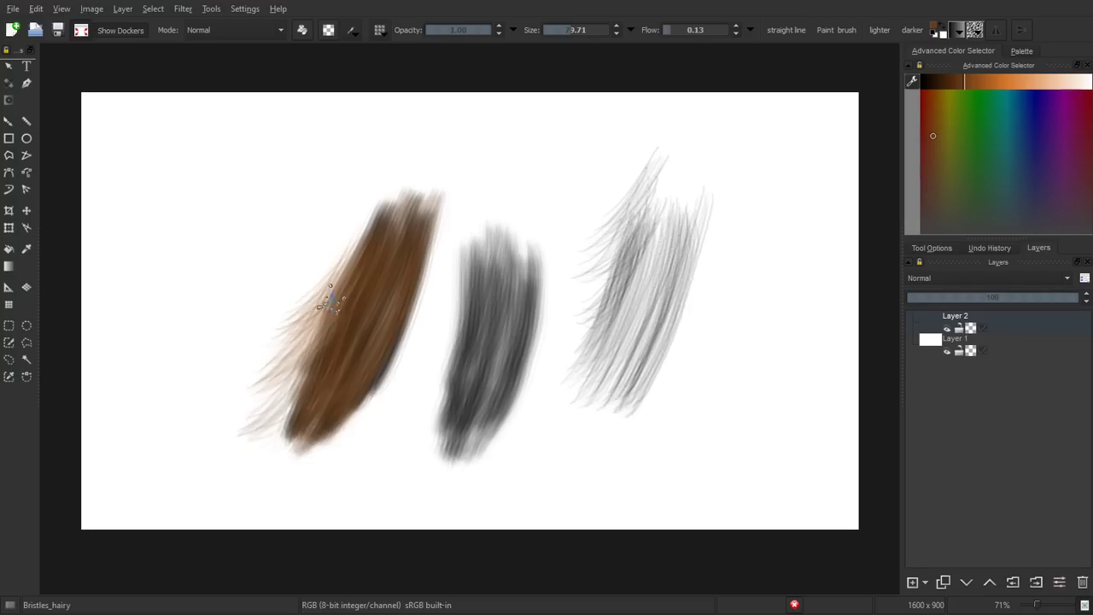
ctrl+click(373, 279)
drag(317, 256, 268, 379)
drag(247, 419, 307, 333)
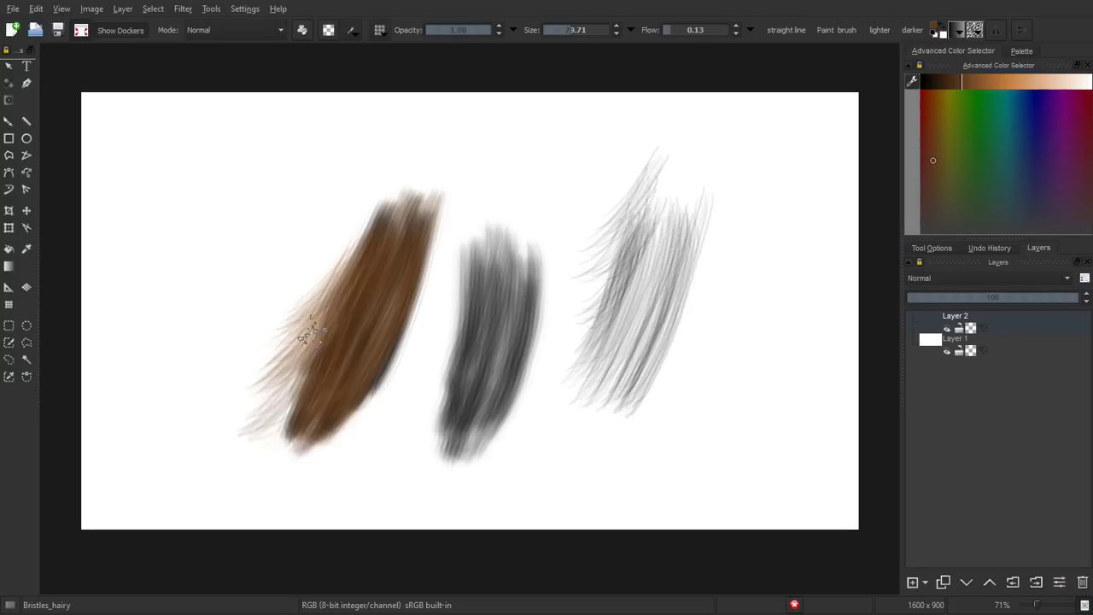
mouse_move(251, 434)
mouse_down()
mouse_move(314, 303)
mouse_move(256, 342)
mouse_up()
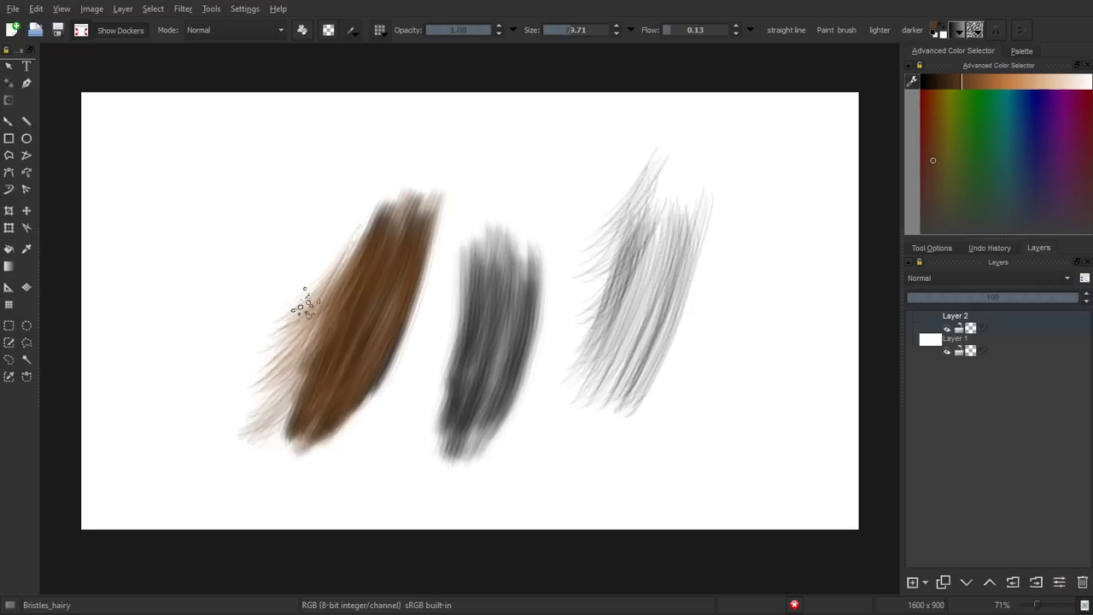
drag(359, 240, 273, 385)
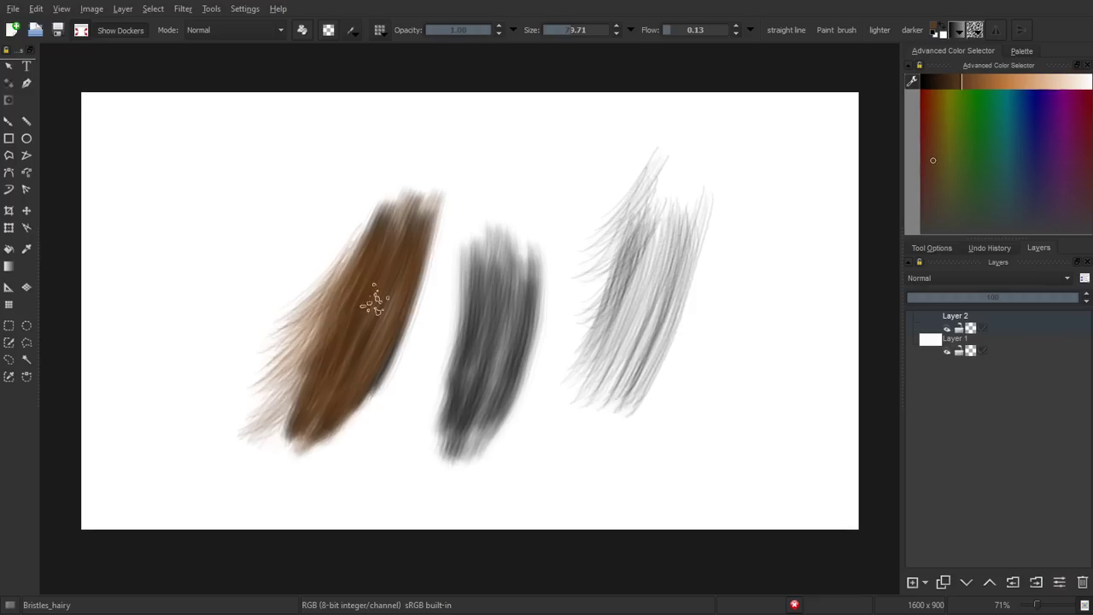
Darken the colour and add strands along the upper-left edge and lower-left tip
drag(953, 80, 944, 80)
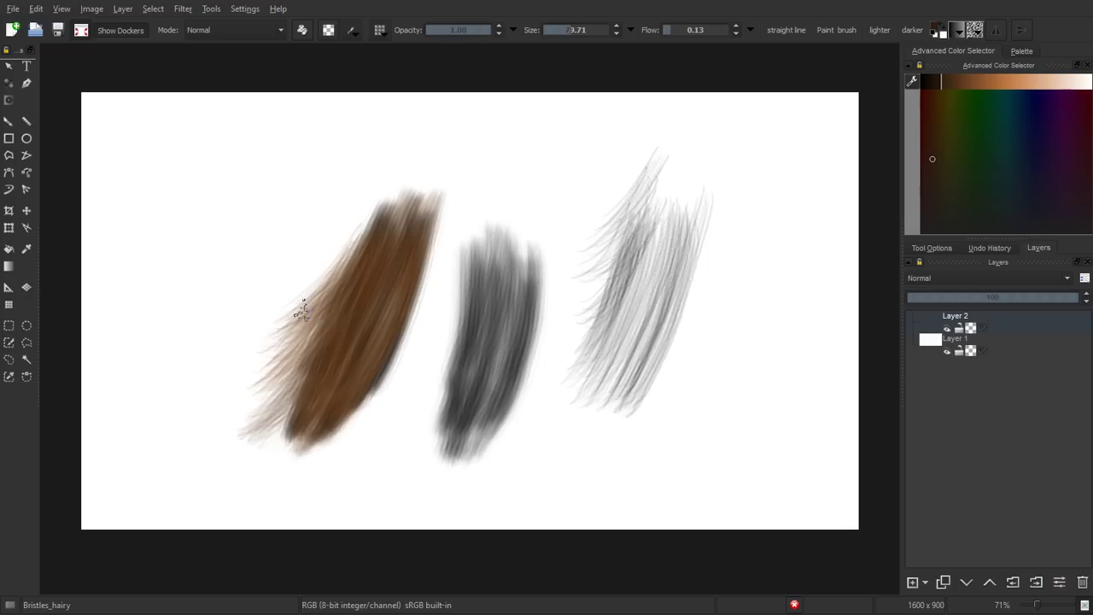
drag(300, 312, 334, 248)
mouse_move(317, 390)
mouse_down()
mouse_move(276, 447)
mouse_move(230, 452)
mouse_up()
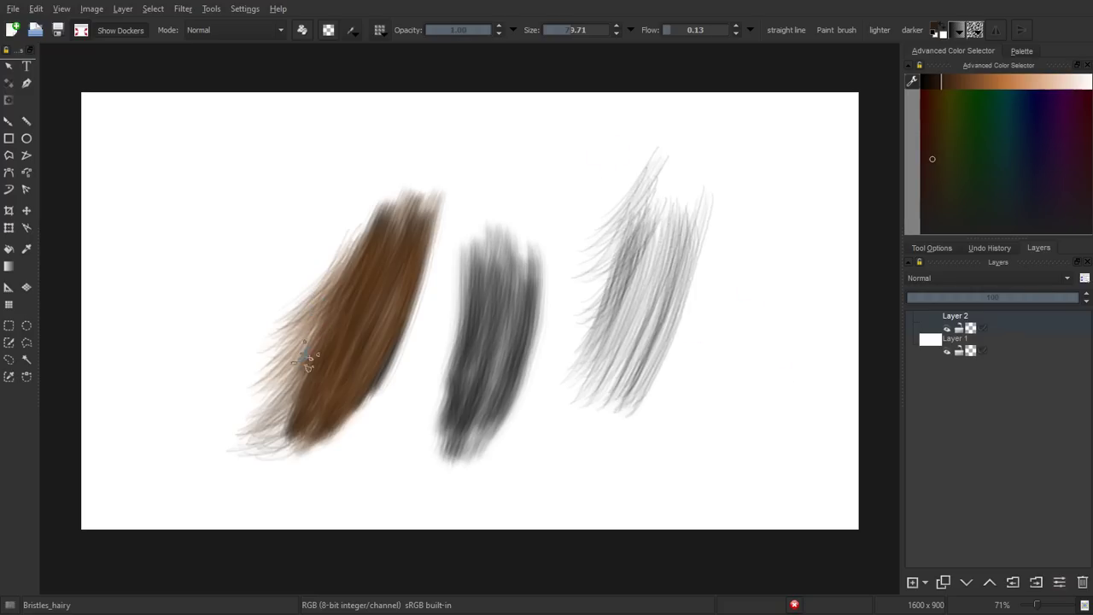
Select Layer 2 and insert a new empty paint layer above it
click(344, 34)
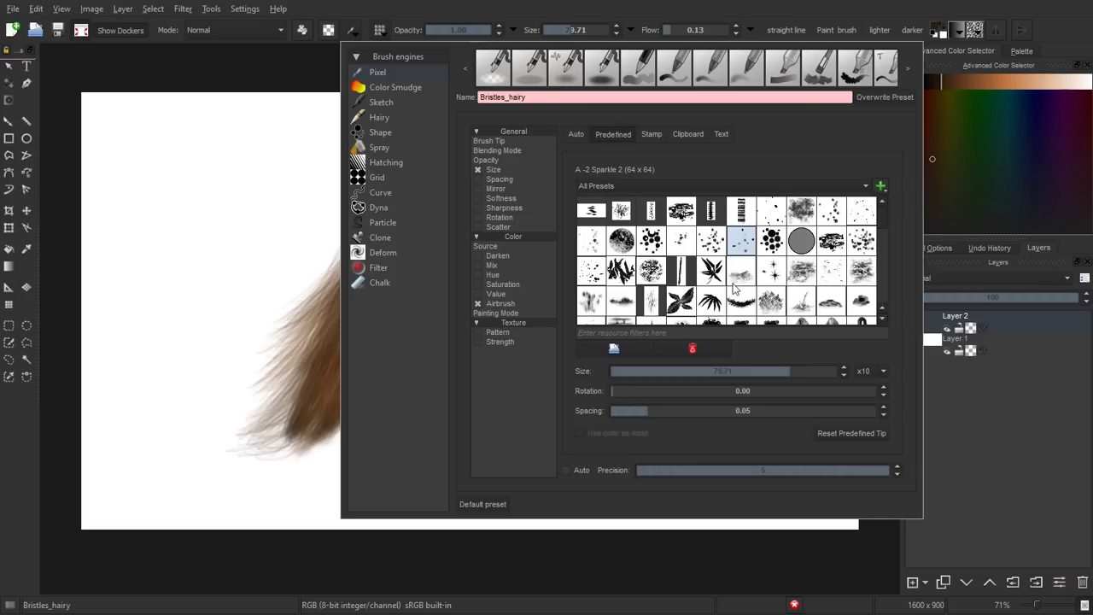
click(787, 23)
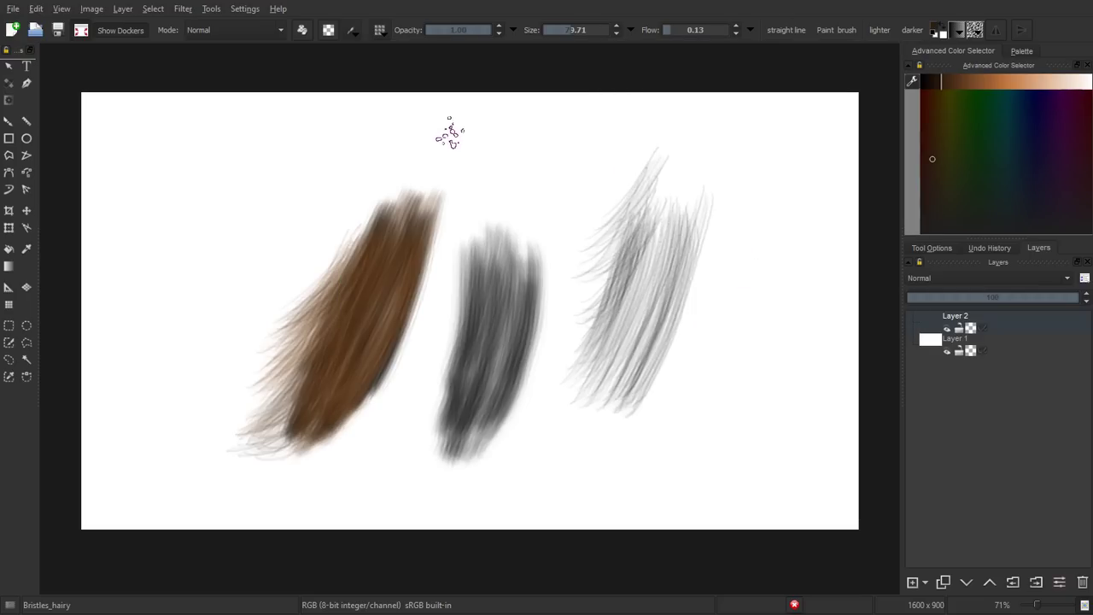
click(1018, 326)
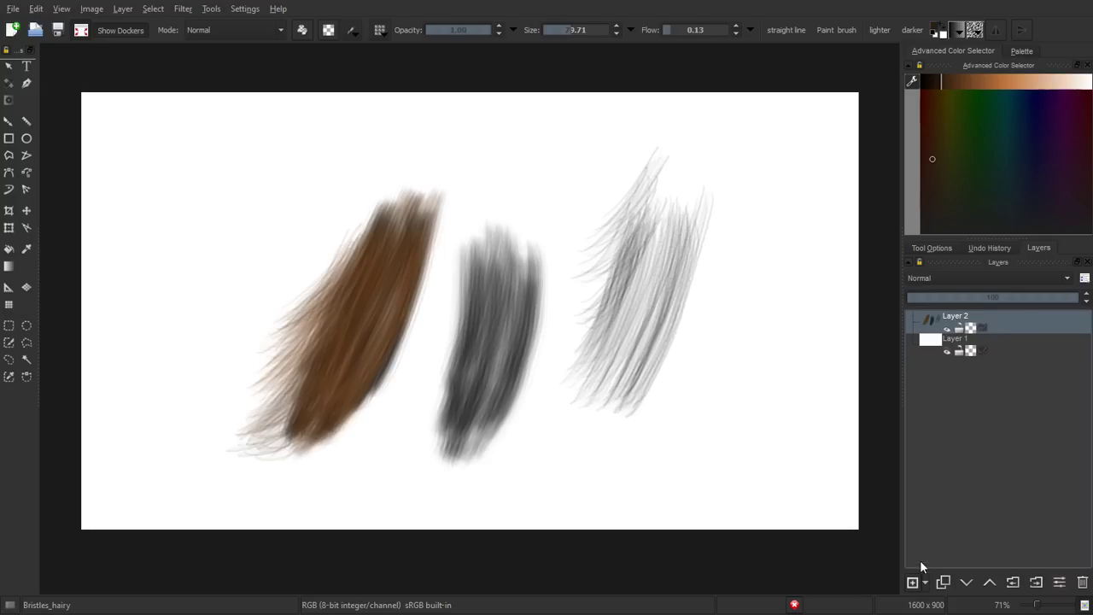
key(Insert)
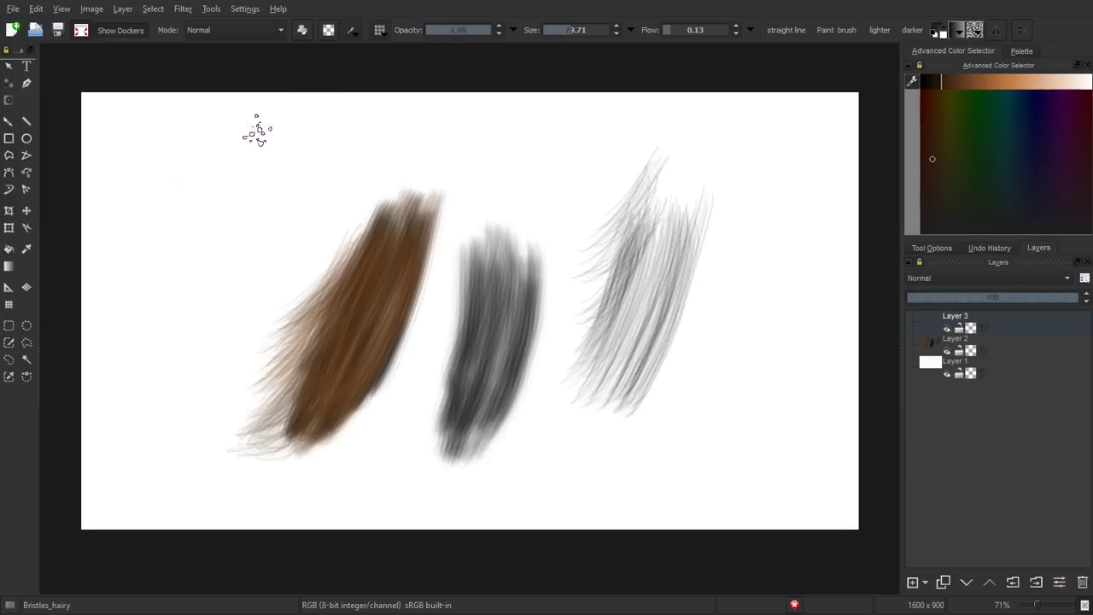
Switch to the Layout_pen brush preset with a light tan colour
click(381, 31)
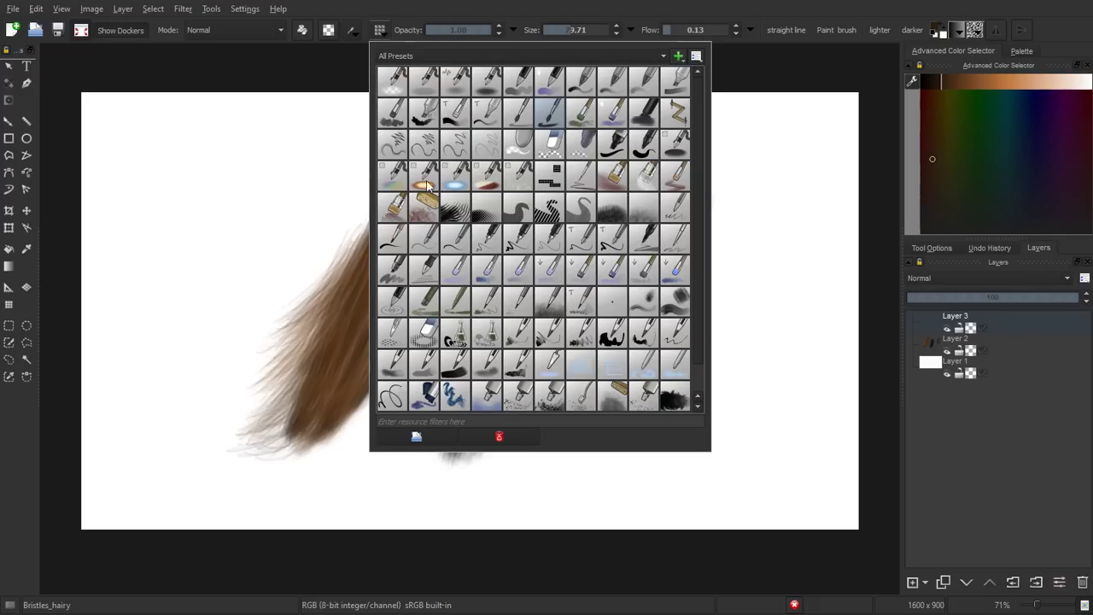
click(425, 271)
click(535, 20)
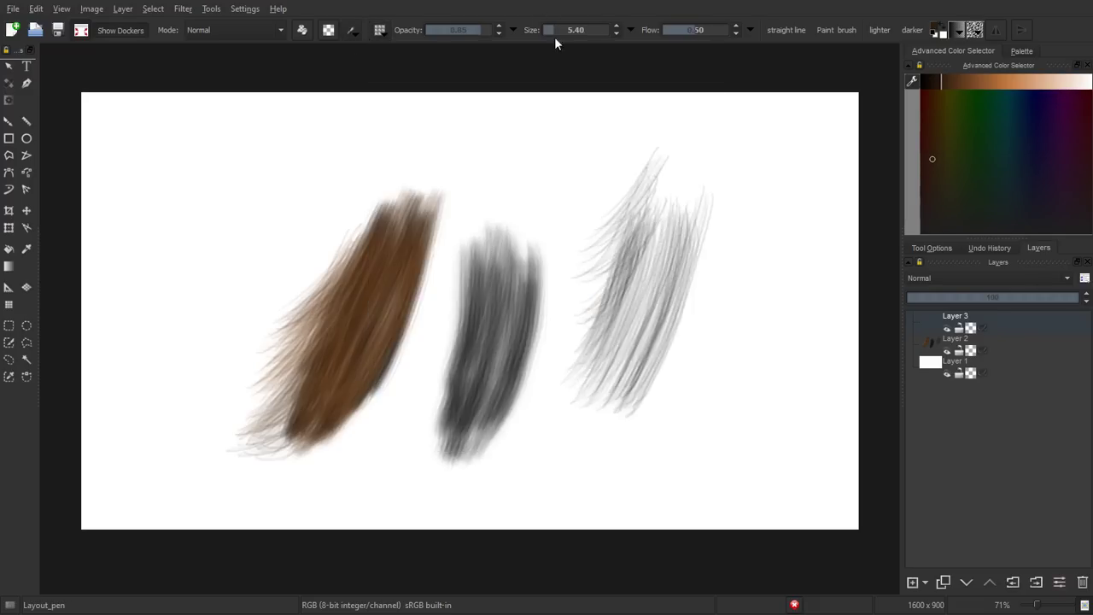
drag(946, 79, 1063, 83)
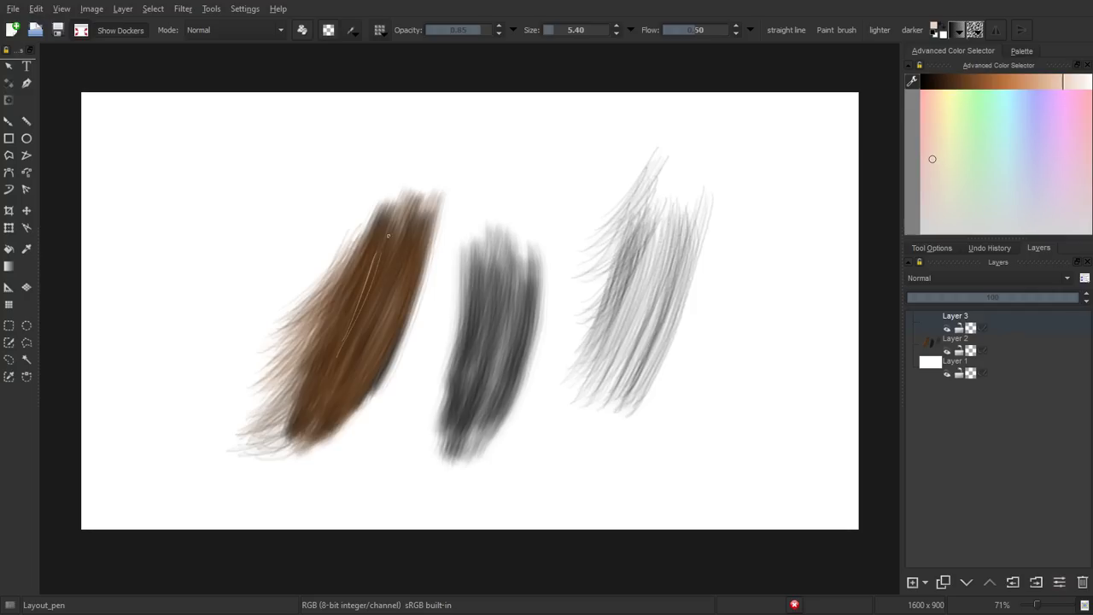
Paint thin light hair strands down the brown patch, undoing and redoing the first pass
drag(388, 239, 351, 352)
drag(391, 258, 365, 342)
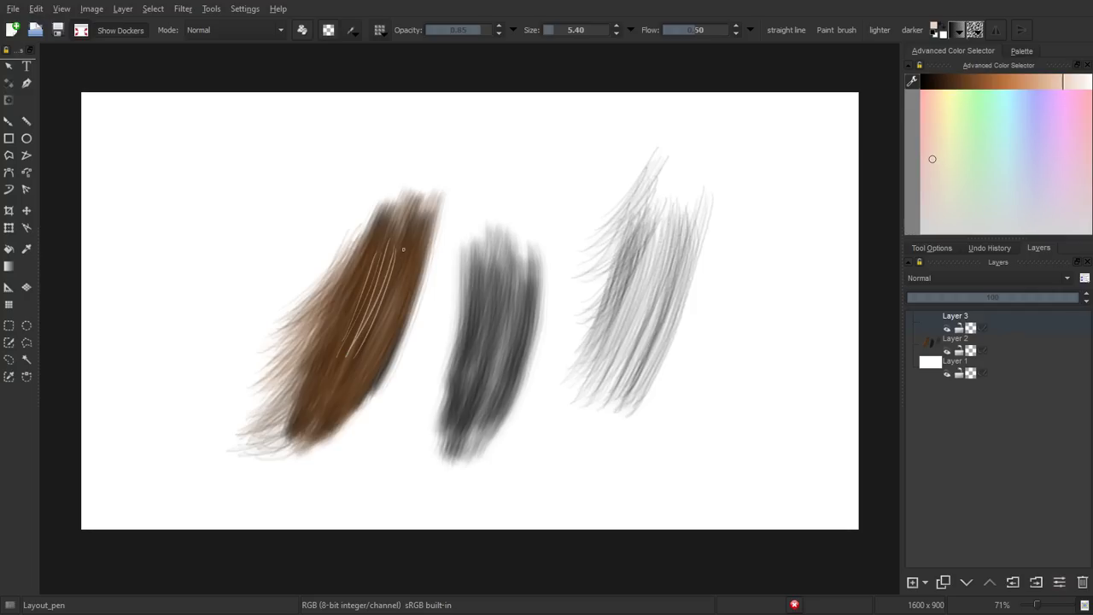
key(ctrl+z)
key(ctrl+z)
key(ctrl+z)
key(ctrl+z)
key(ctrl+z)
key(ctrl+z)
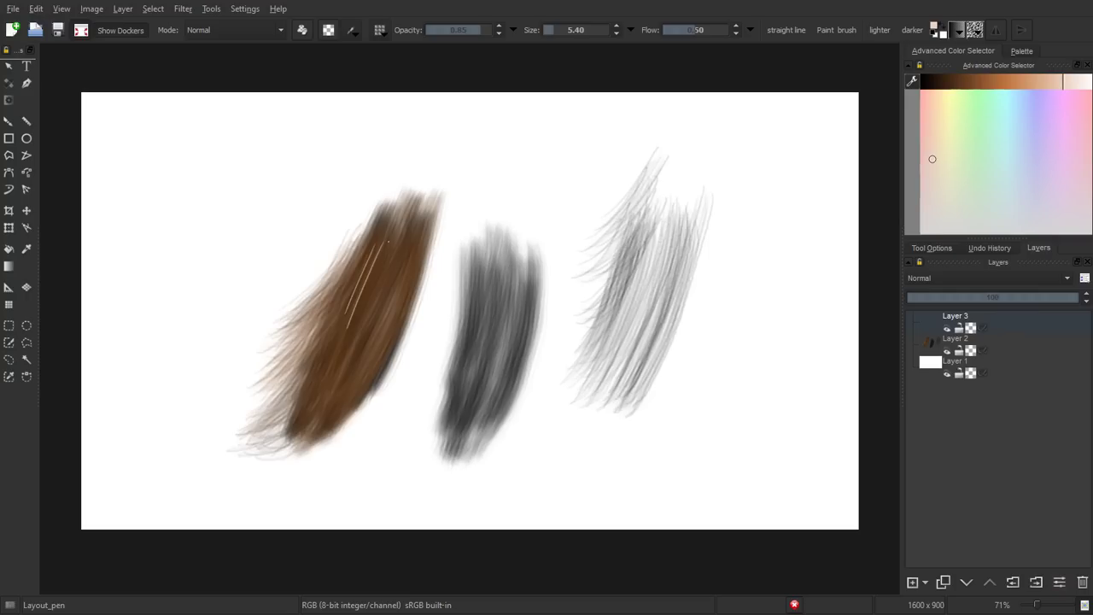
drag(388, 242, 351, 327)
drag(393, 242, 362, 335)
drag(412, 238, 374, 328)
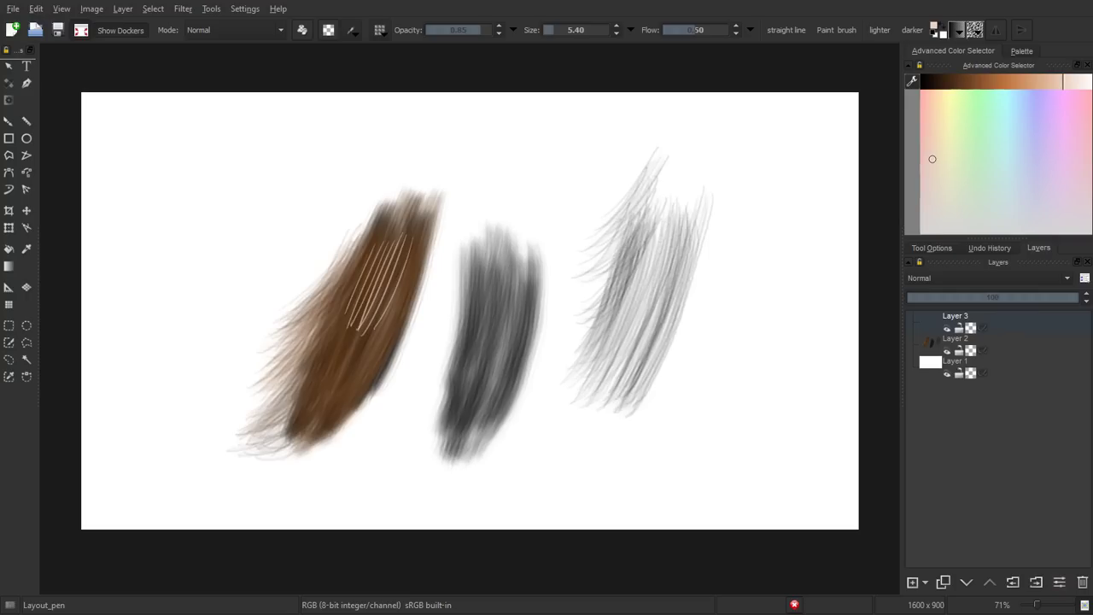
drag(411, 245, 385, 343)
mouse_move(393, 249)
mouse_down()
mouse_move(358, 341)
mouse_move(341, 329)
mouse_move(338, 354)
mouse_up()
mouse_move(399, 224)
mouse_down()
mouse_move(369, 310)
mouse_move(371, 348)
mouse_up()
drag(394, 280, 362, 372)
drag(377, 297, 348, 374)
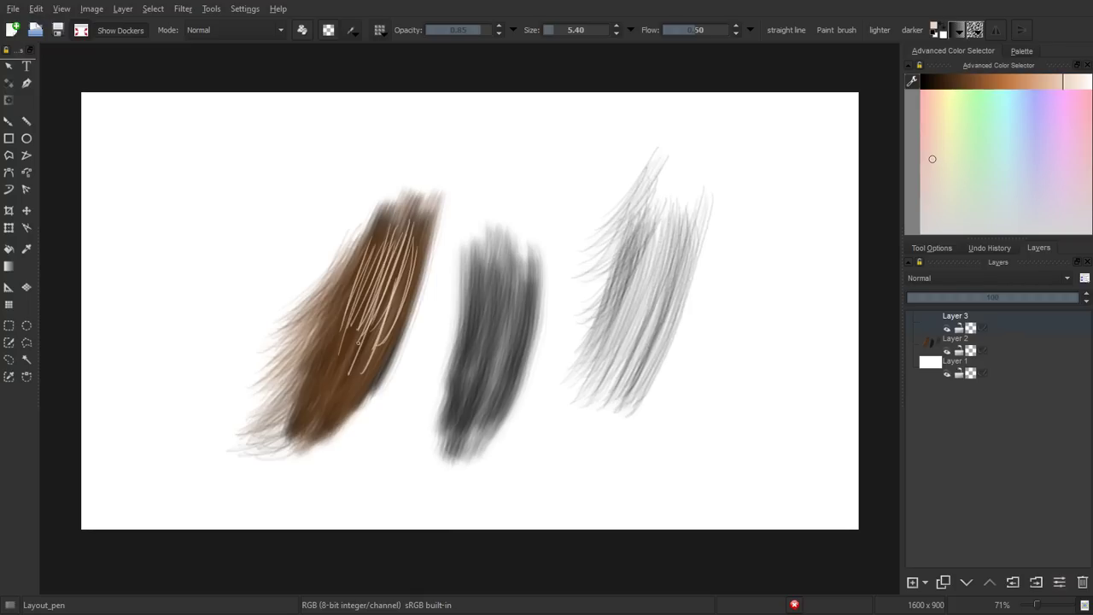
right_click(484, 216)
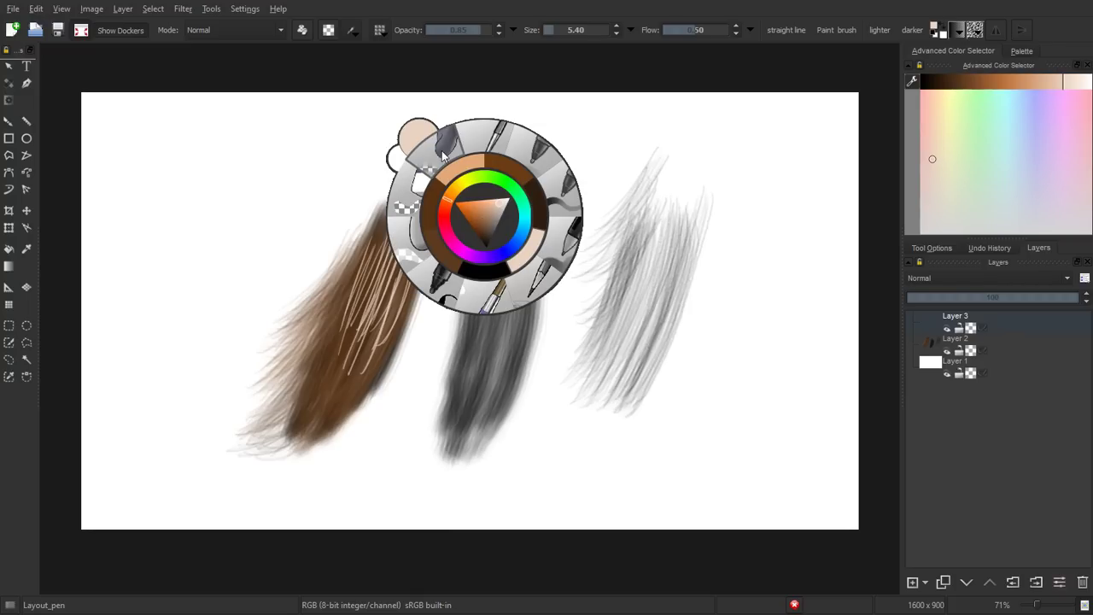
Use Eraser_soft to fade the cream strands down the brown patch's middle
click(417, 137)
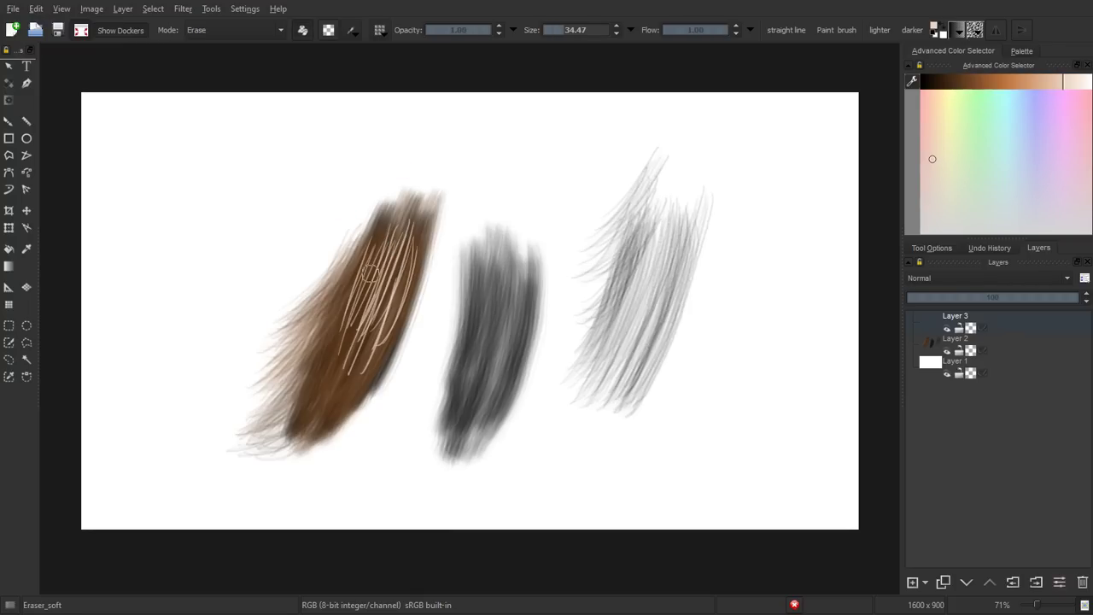
mouse_move(401, 214)
mouse_down()
mouse_move(372, 344)
mouse_move(355, 361)
mouse_move(358, 390)
mouse_up()
drag(396, 307, 362, 350)
drag(366, 295, 353, 367)
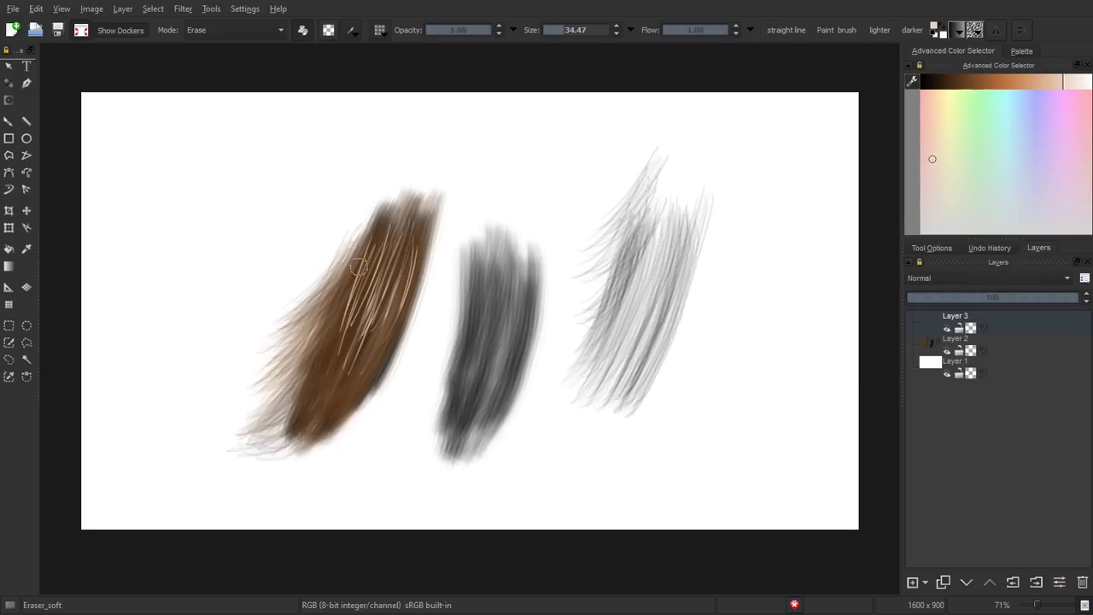
mouse_move(358, 256)
mouse_down()
mouse_move(343, 350)
mouse_move(367, 303)
mouse_move(350, 367)
mouse_up()
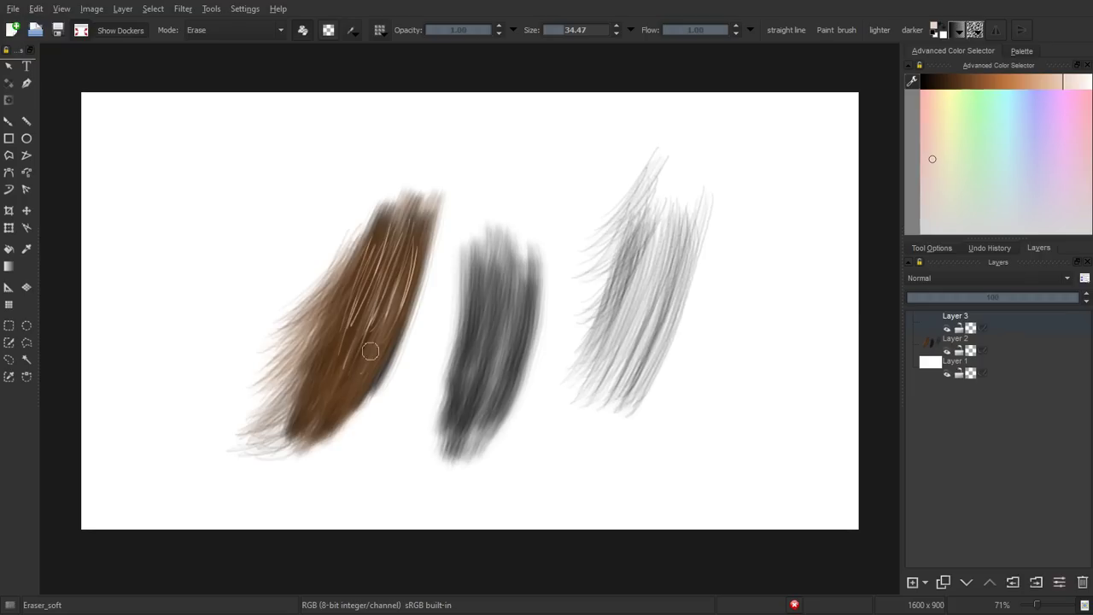
mouse_move(416, 239)
mouse_down()
mouse_move(401, 306)
mouse_move(332, 404)
mouse_up()
mouse_move(364, 303)
mouse_down()
mouse_move(350, 359)
mouse_move(383, 232)
mouse_move(362, 317)
mouse_up()
drag(410, 230, 368, 339)
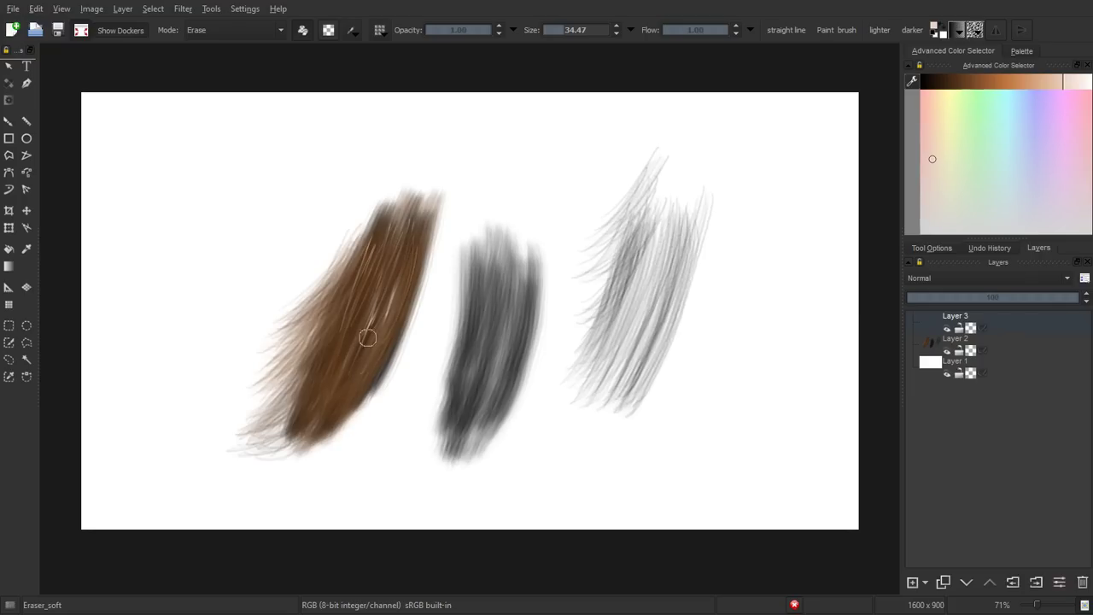
drag(387, 280, 356, 351)
mouse_move(369, 251)
mouse_down()
mouse_move(377, 228)
mouse_move(319, 409)
mouse_move(375, 250)
mouse_move(372, 282)
mouse_up()
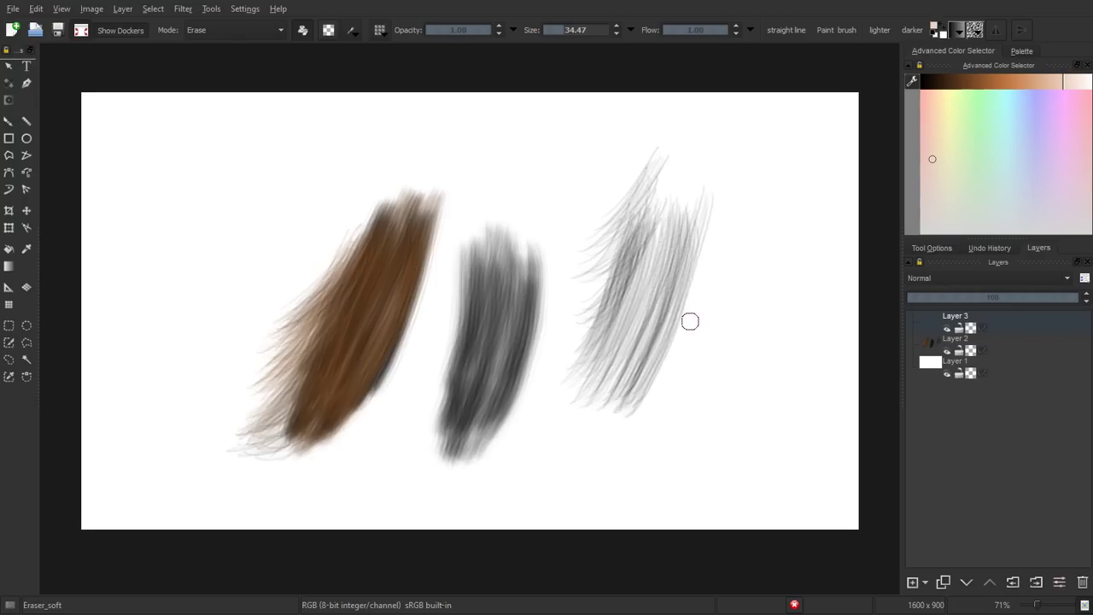
Reselect the Layout_pen brush from the presets list and dismiss the pop-up palette
right_click(478, 170)
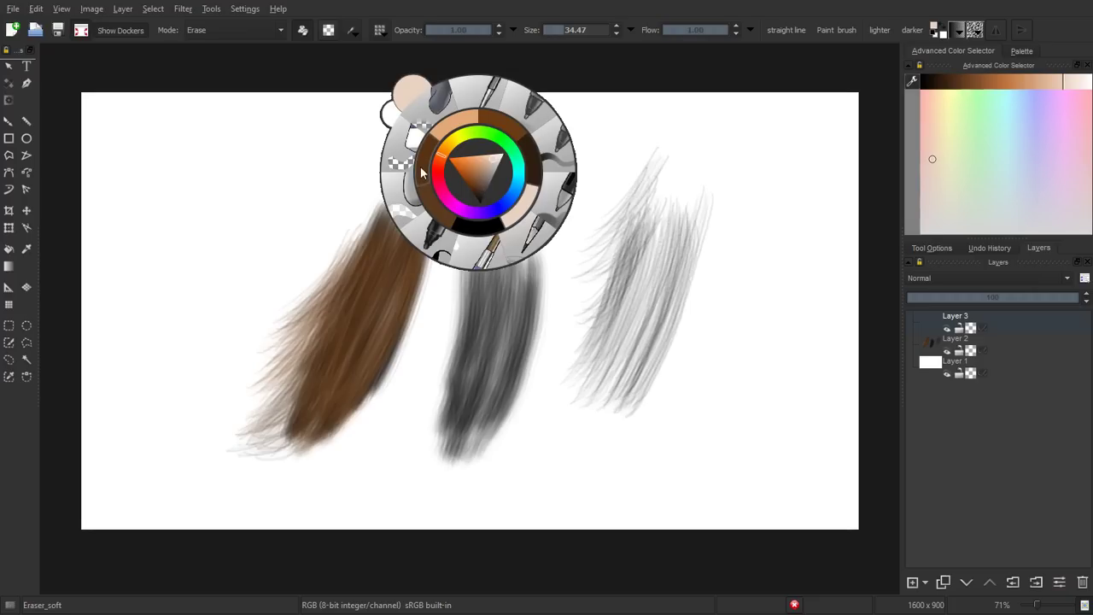
click(373, 30)
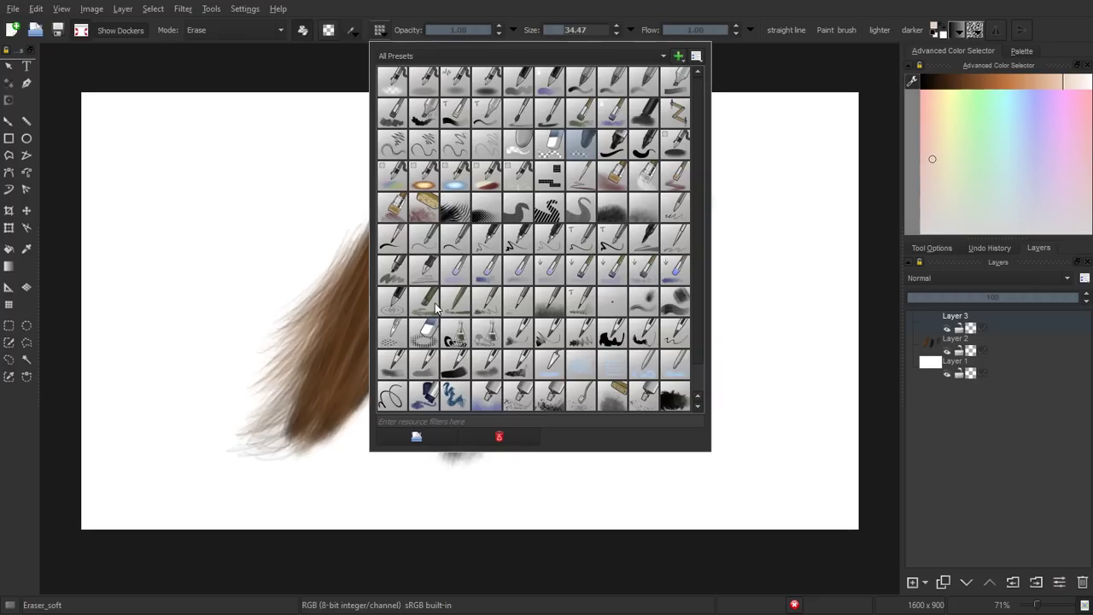
click(421, 279)
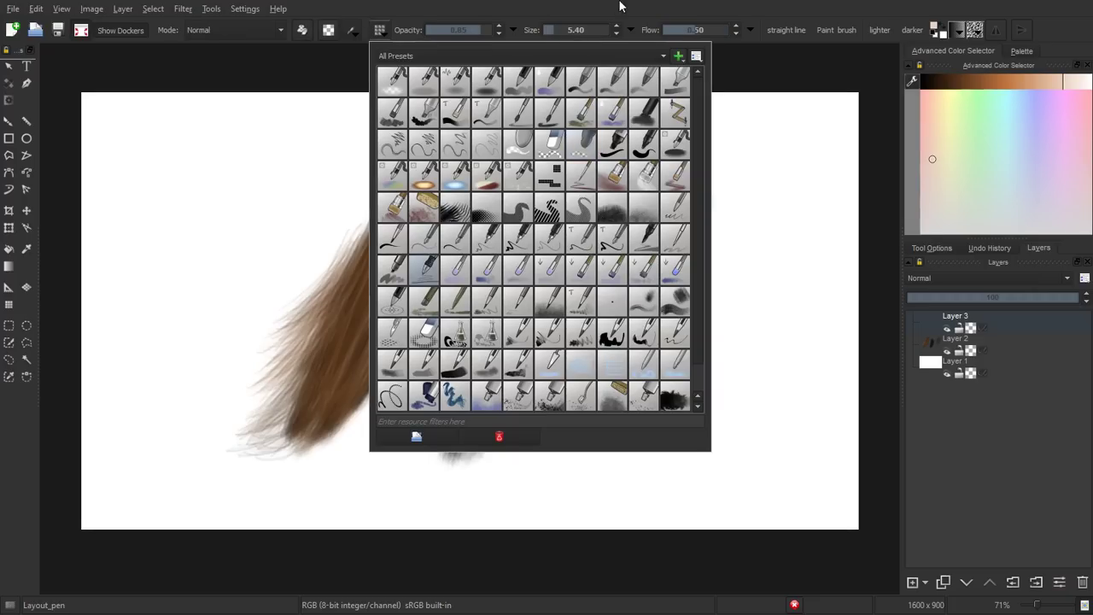
right_click(478, 171)
click(630, 89)
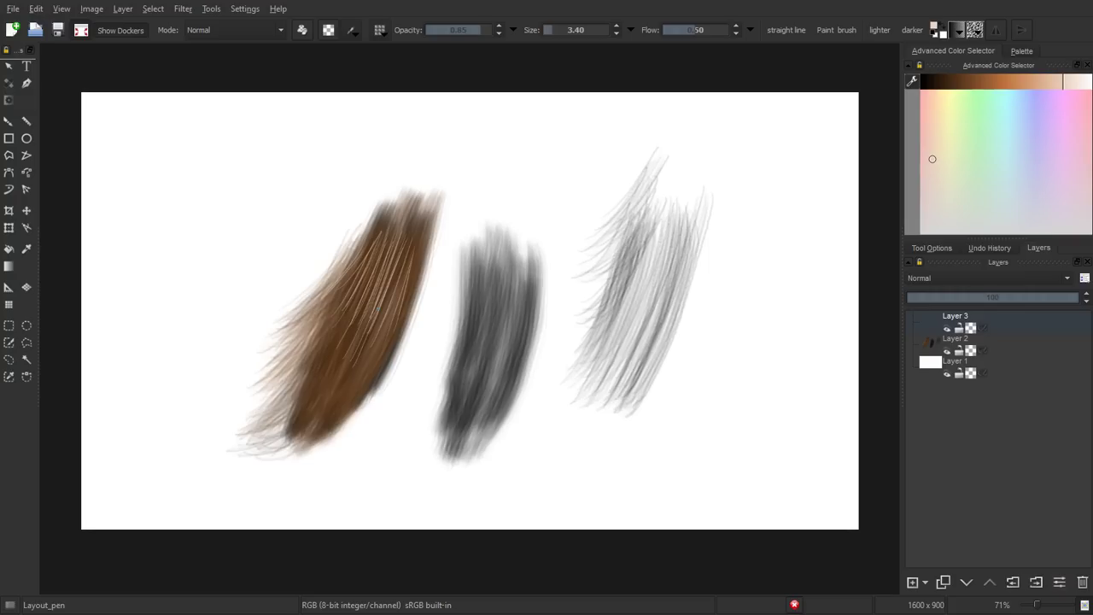
Softly erase a few light streaks on the brown stroke with Eraser_soft
right_click(429, 154)
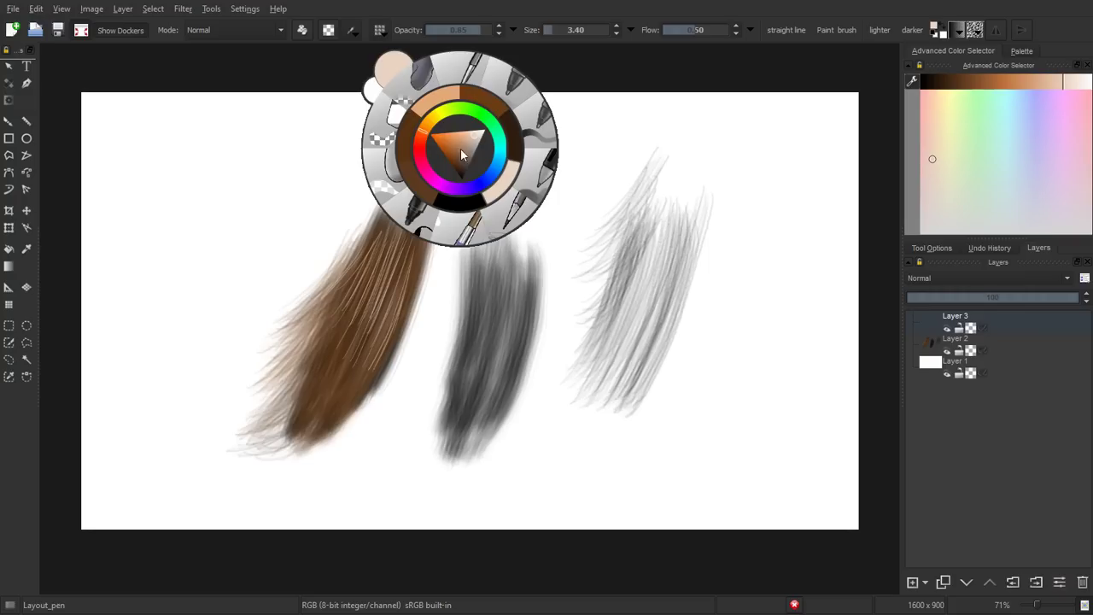
click(407, 96)
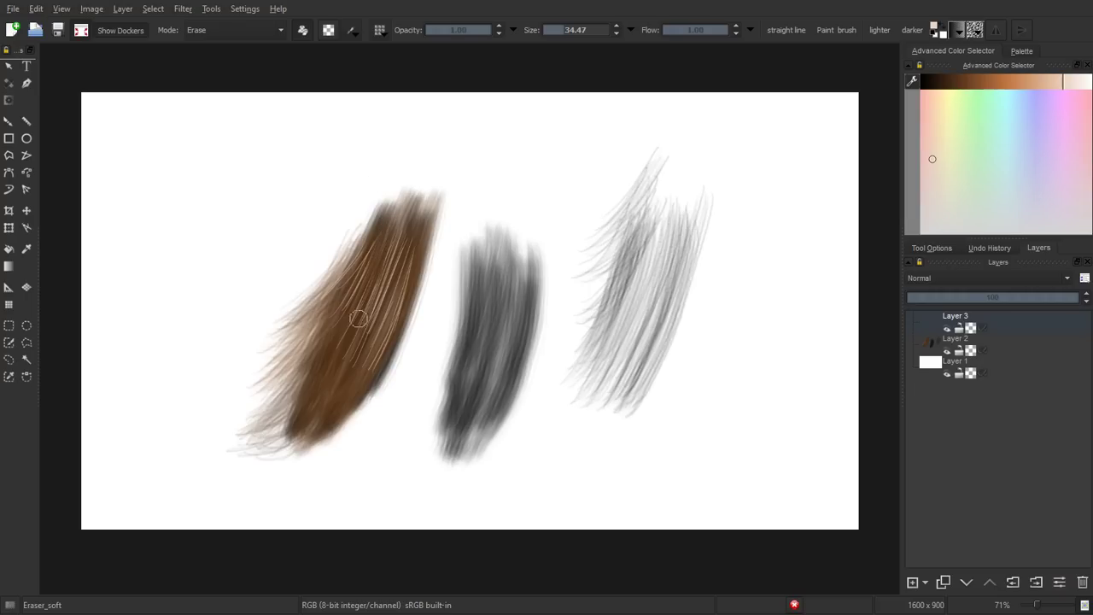
drag(391, 239, 372, 331)
mouse_move(402, 276)
mouse_down()
mouse_move(385, 337)
mouse_move(365, 344)
mouse_up()
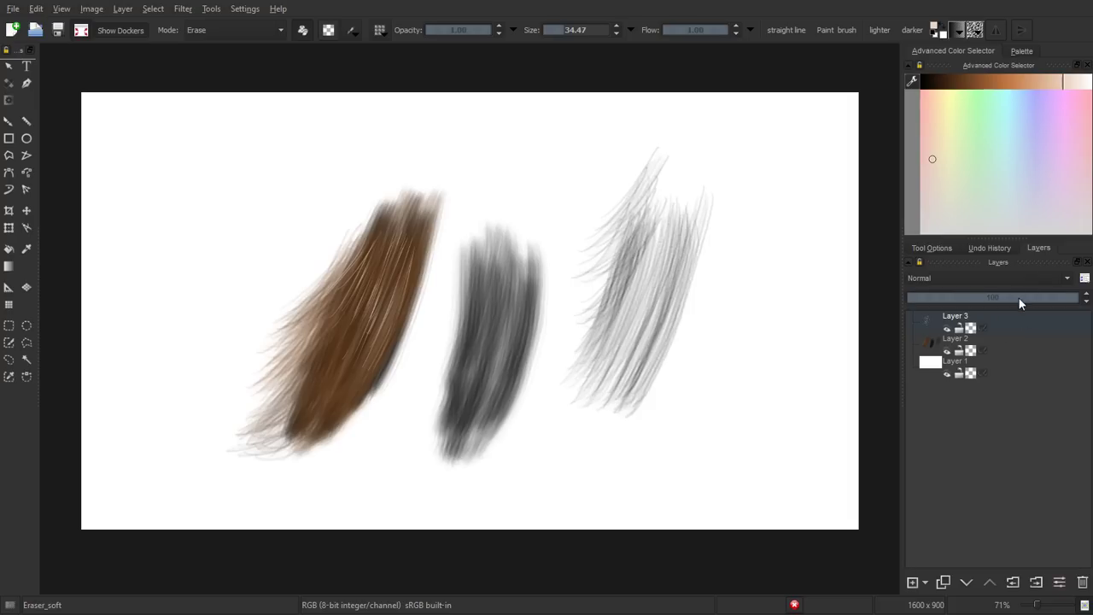
Lower Layer 3's opacity to 65 in the Layers docker
drag(1019, 298, 995, 301)
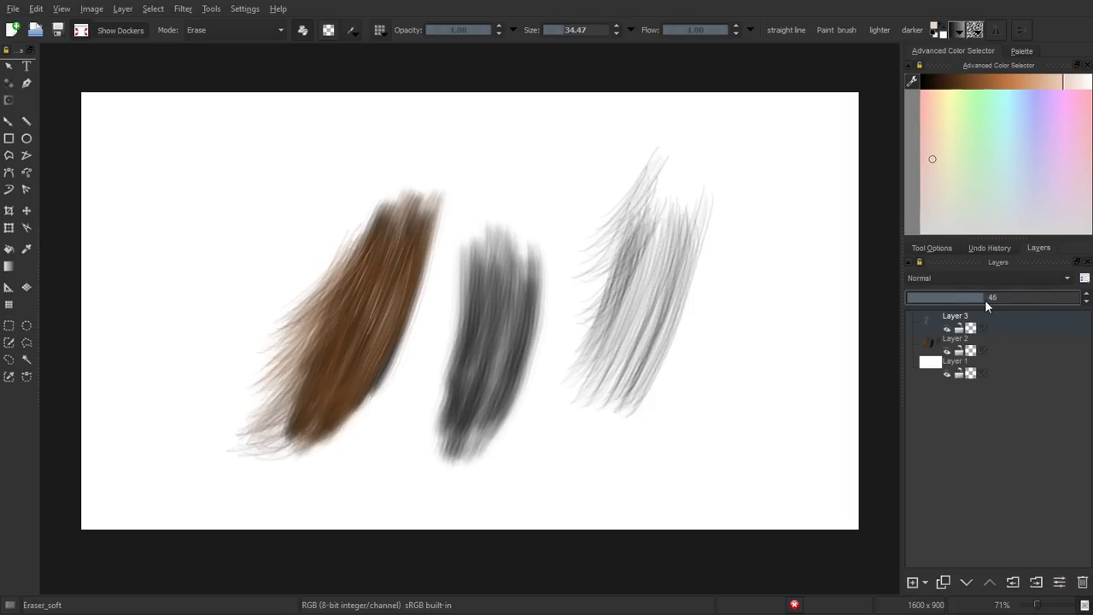
drag(1028, 299, 1018, 296)
click(379, 30)
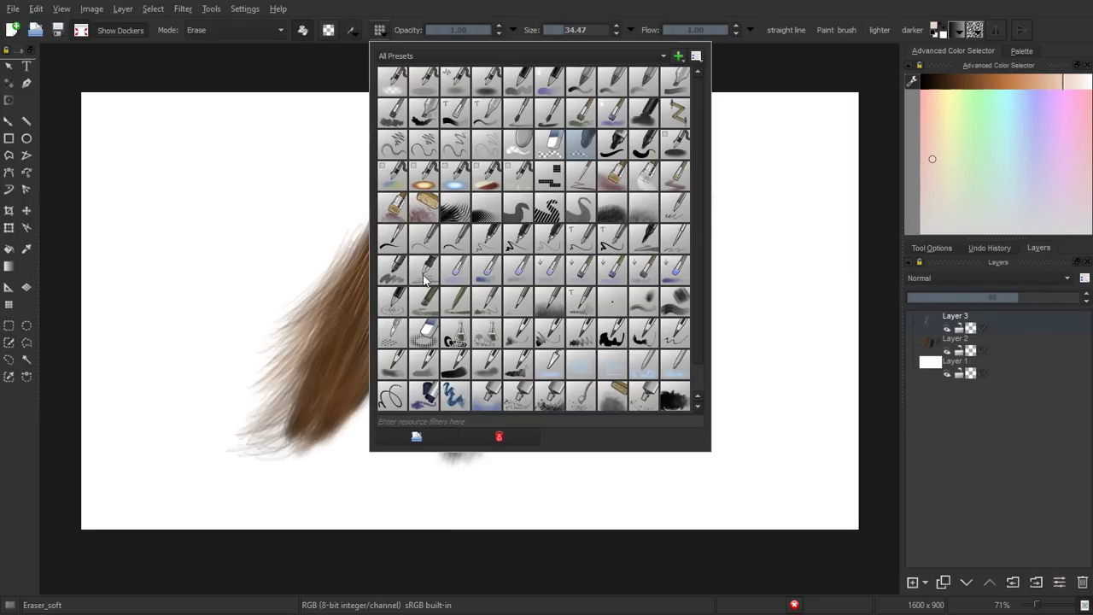
Paint two more light strands down the brown stroke with Layout_pen
click(453, 229)
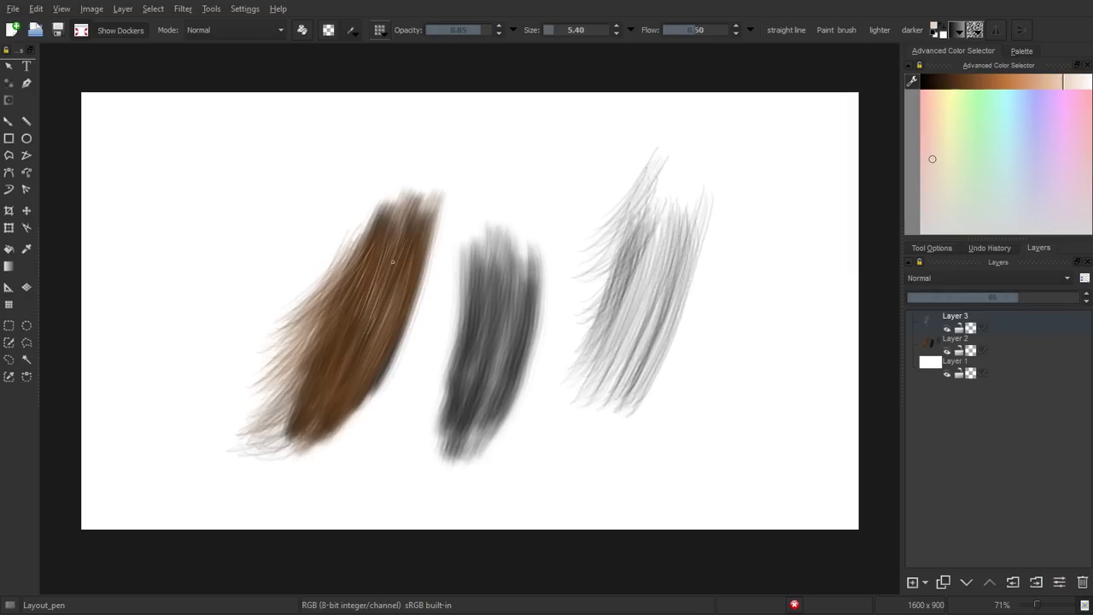
drag(393, 261, 351, 388)
drag(397, 236, 352, 367)
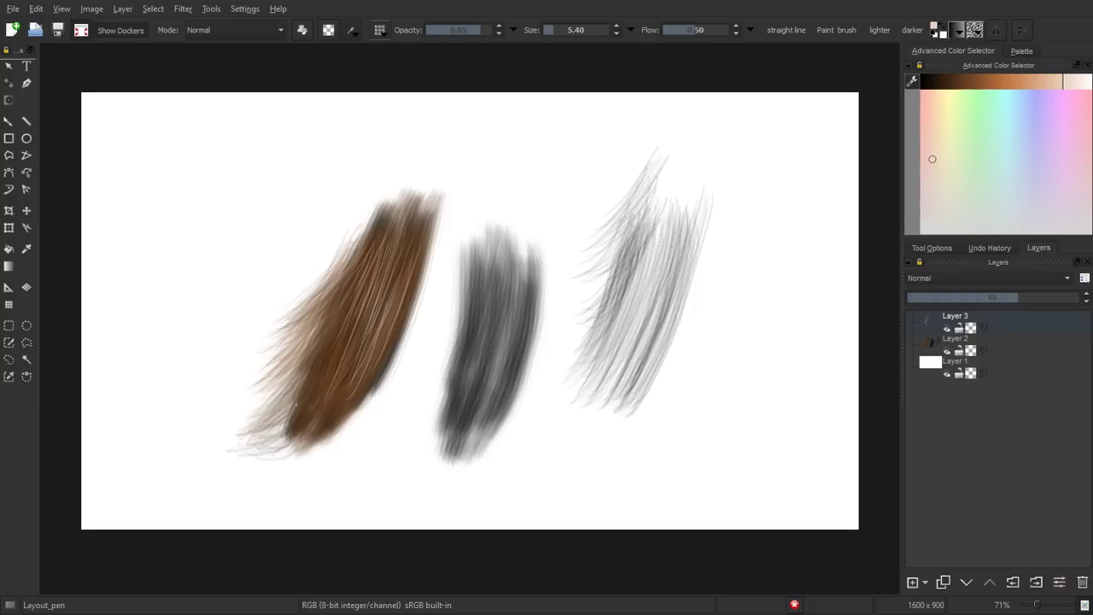
Erase strands in the brown stroke's lower middle with Eraser_soft, then reselect Layout_pen
right_click(436, 359)
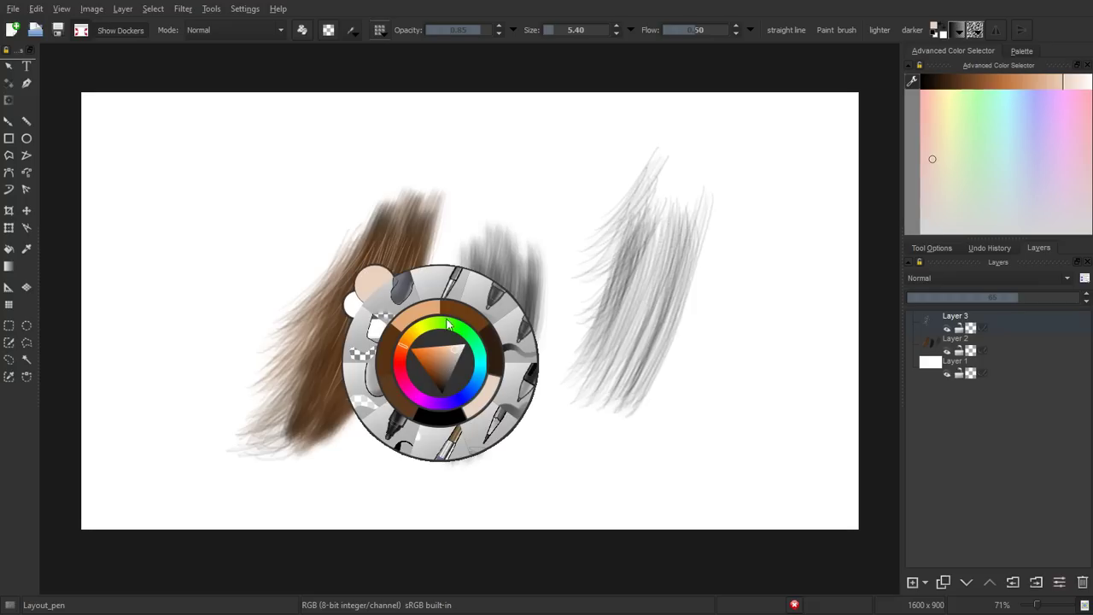
click(401, 302)
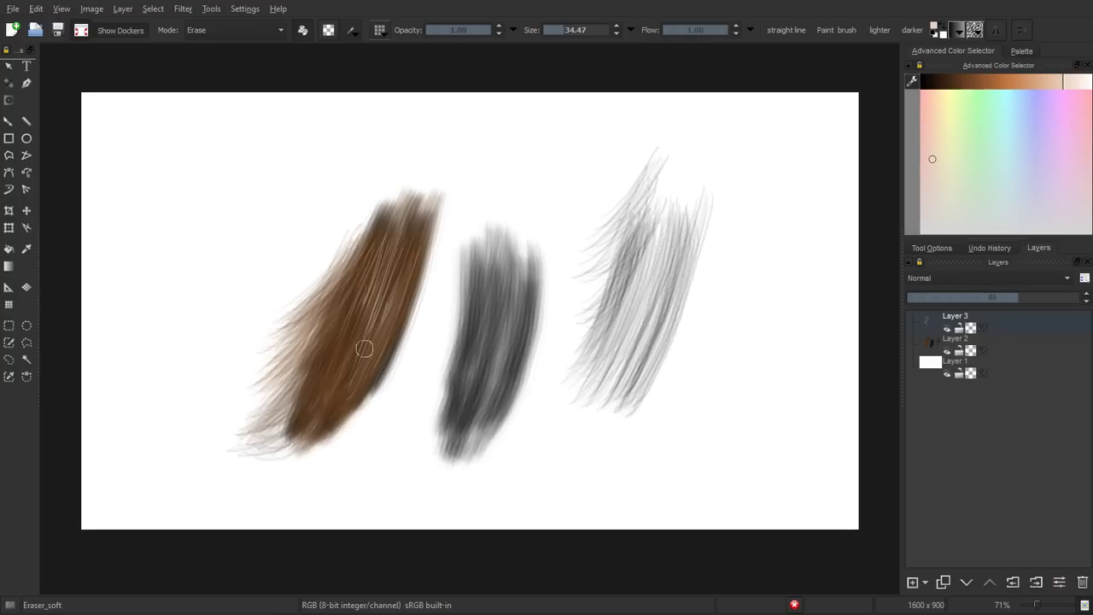
drag(389, 291, 343, 376)
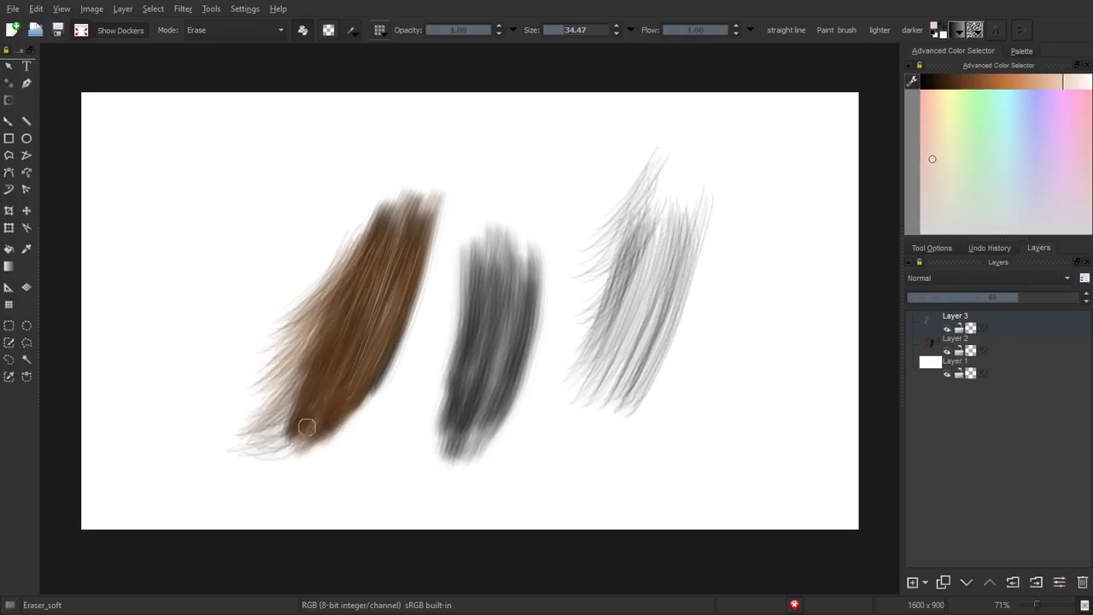
click(380, 32)
click(420, 271)
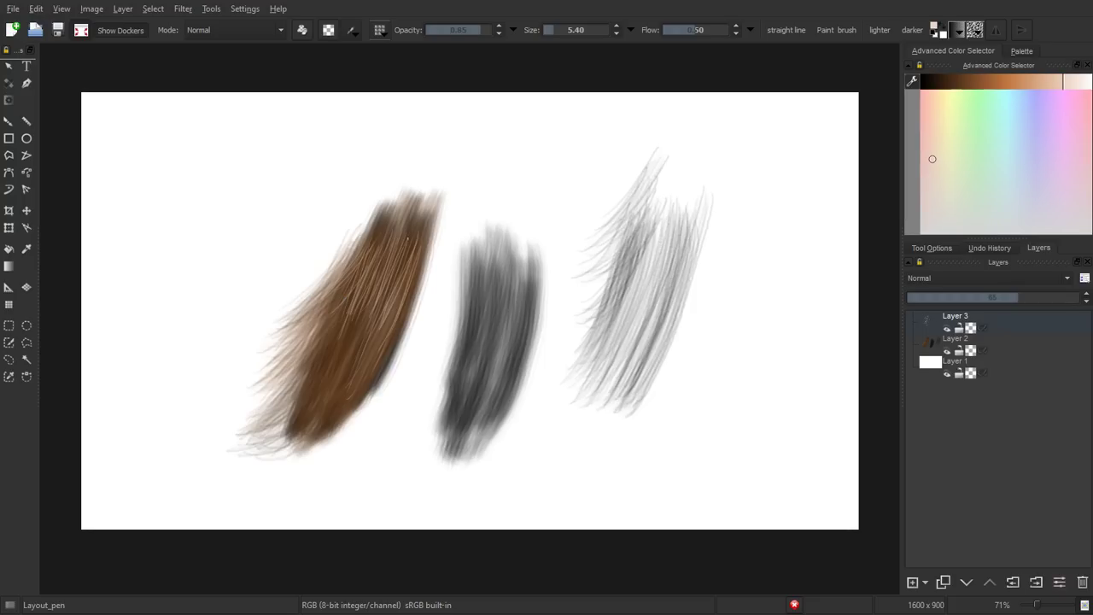
right_click(456, 156)
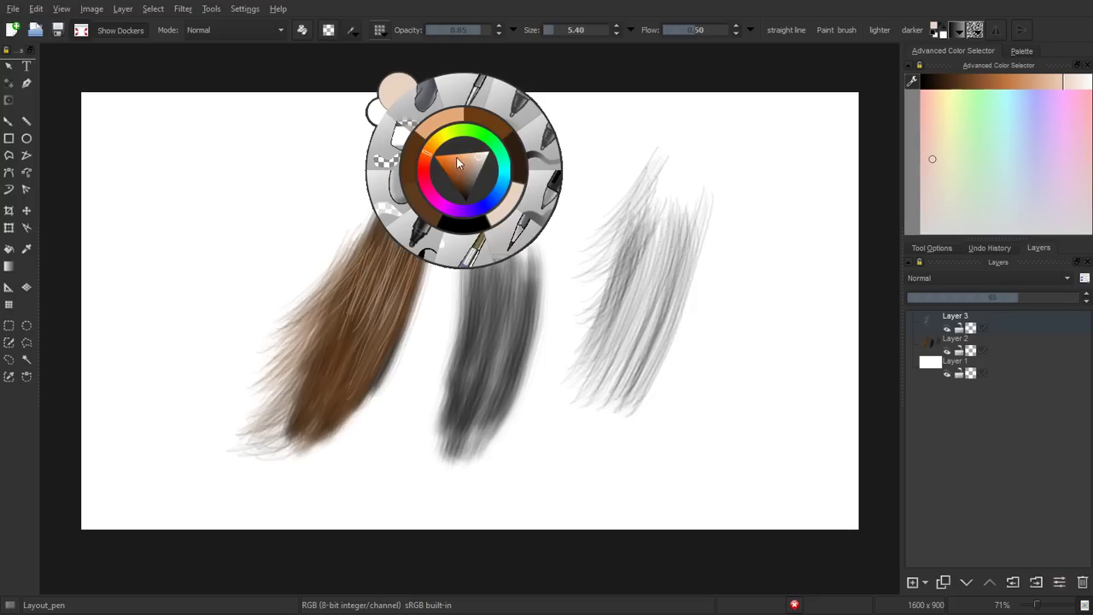
Switch to Eraser_soft, then pick the FX_glow_add preset from the full presets list
click(420, 117)
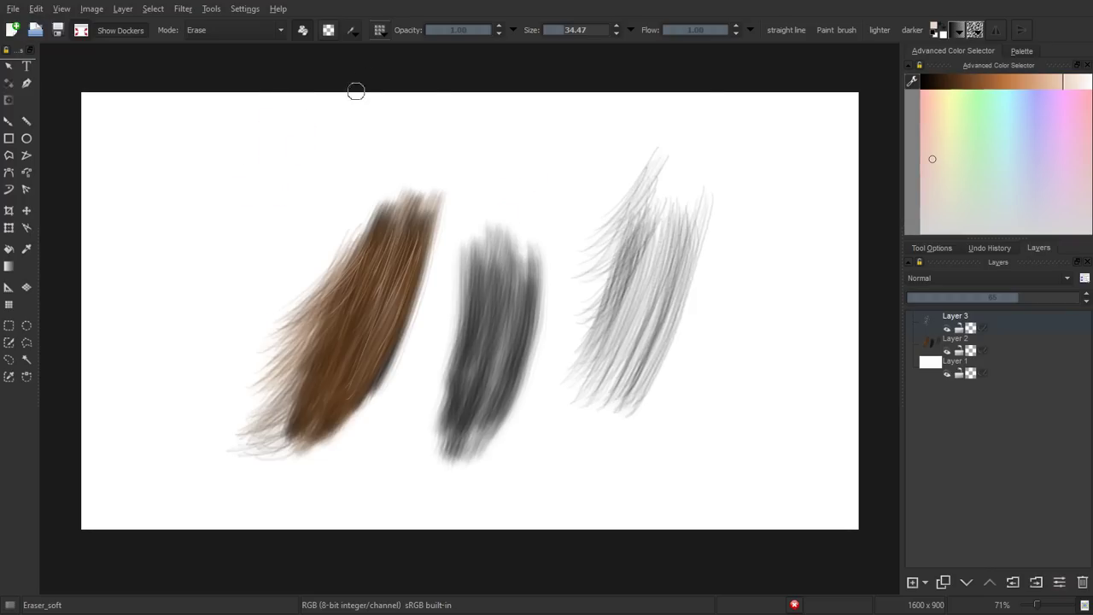
click(380, 30)
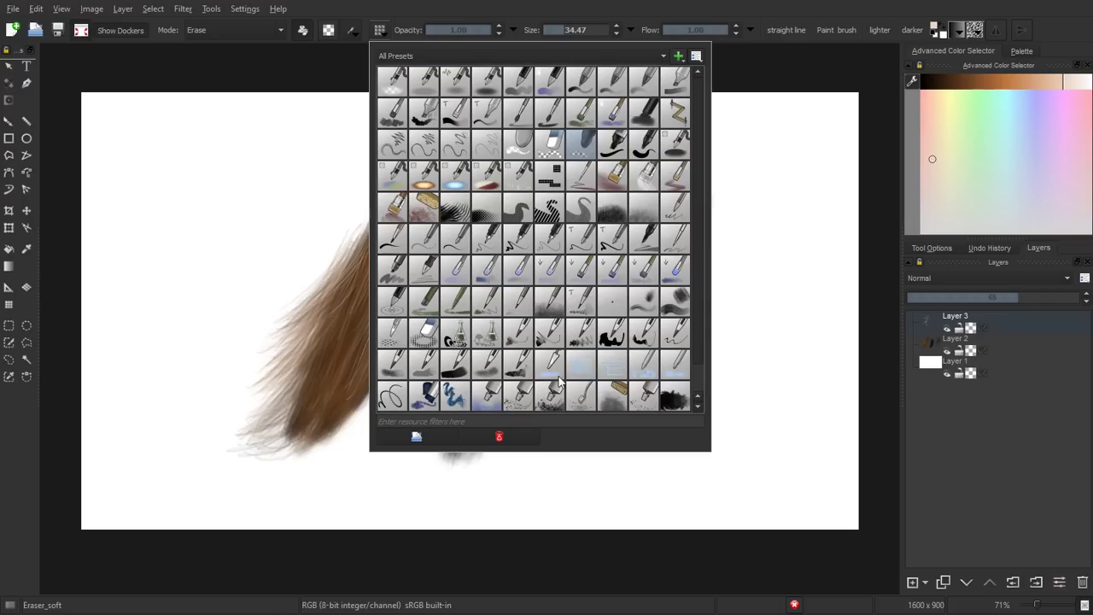
click(457, 180)
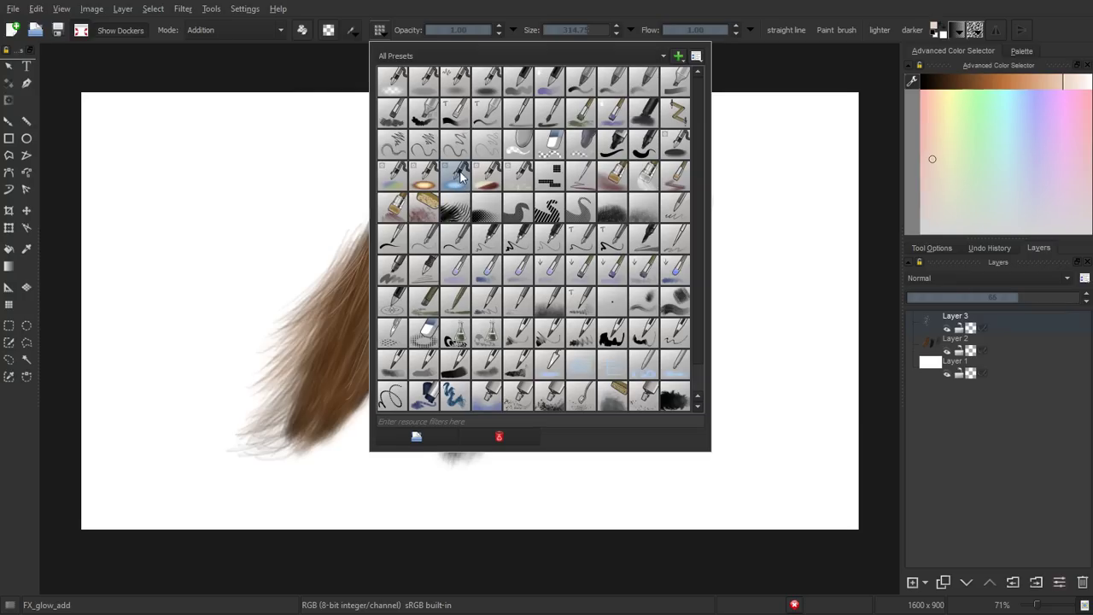
Set the brush to a smaller size, opacity 0.54, Normal blend mode and a light colour
click(547, 6)
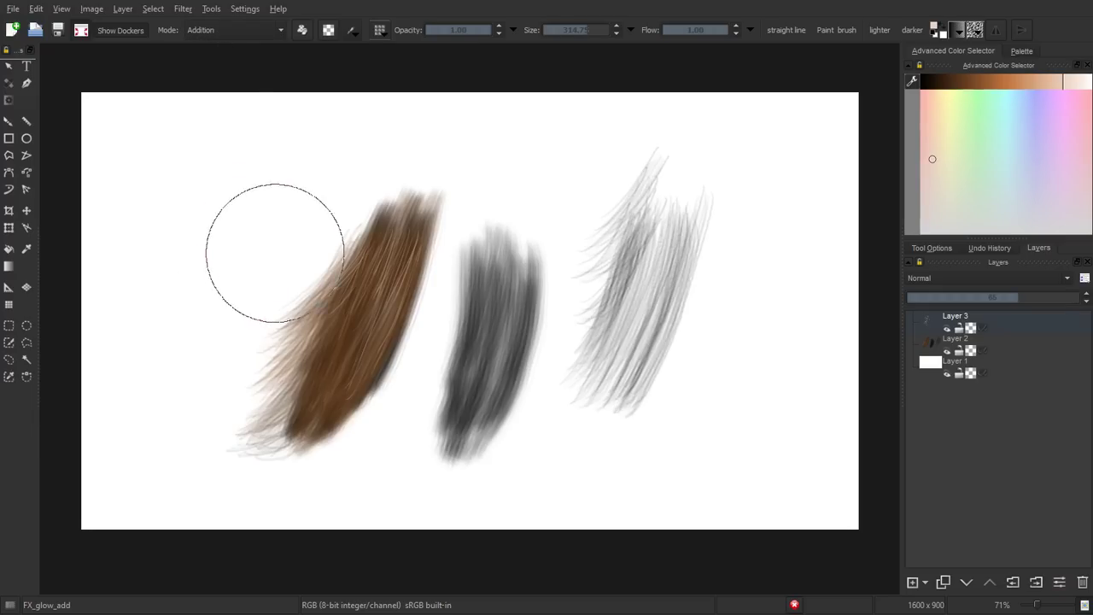
key(bracketleft)
key(bracketleft)
key(bracketleft)
key(bracketleft)
key(bracketleft)
key(bracketleft)
key(bracketleft)
key(bracketleft)
key(bracketleft)
key(bracketleft)
key(bracketleft)
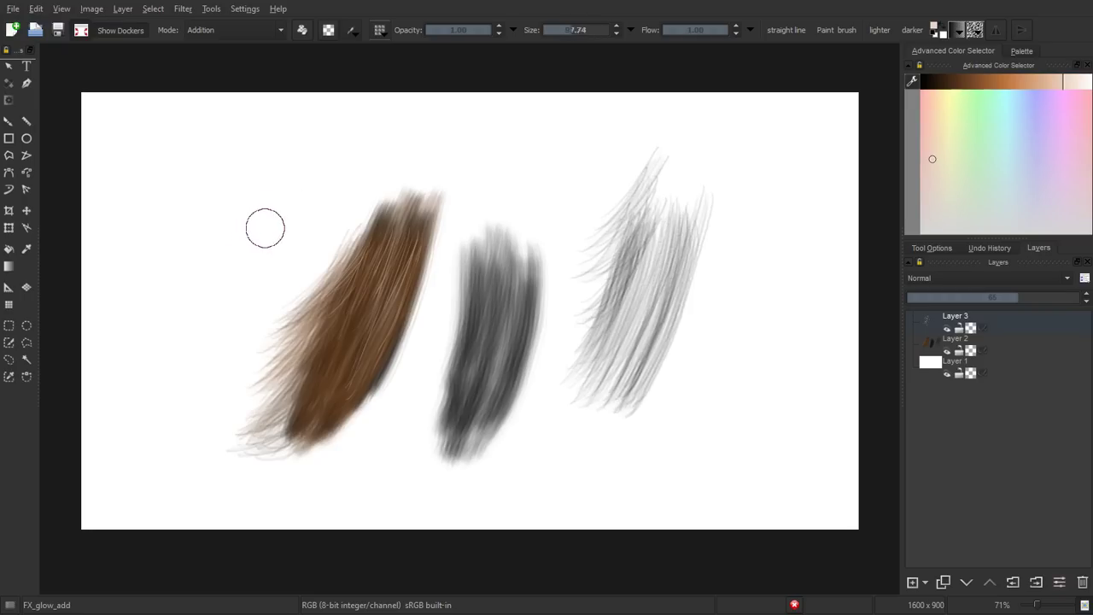
key(bracketleft)
key(bracketleft)
key(bracketleft)
key(bracketleft)
key(bracketleft)
drag(472, 26, 461, 30)
key(bracketright)
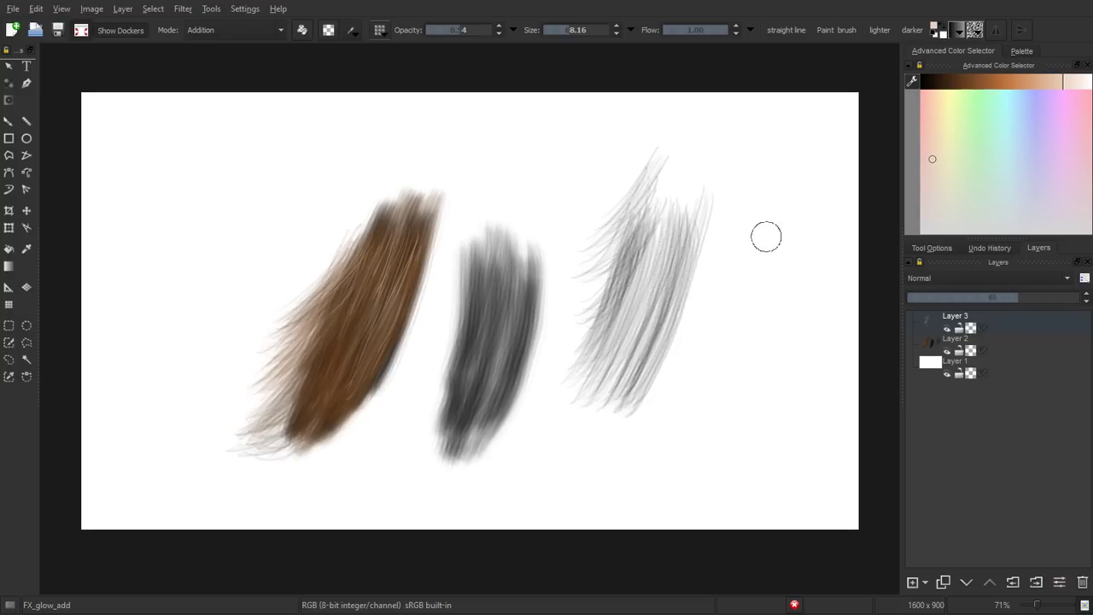
click(267, 30)
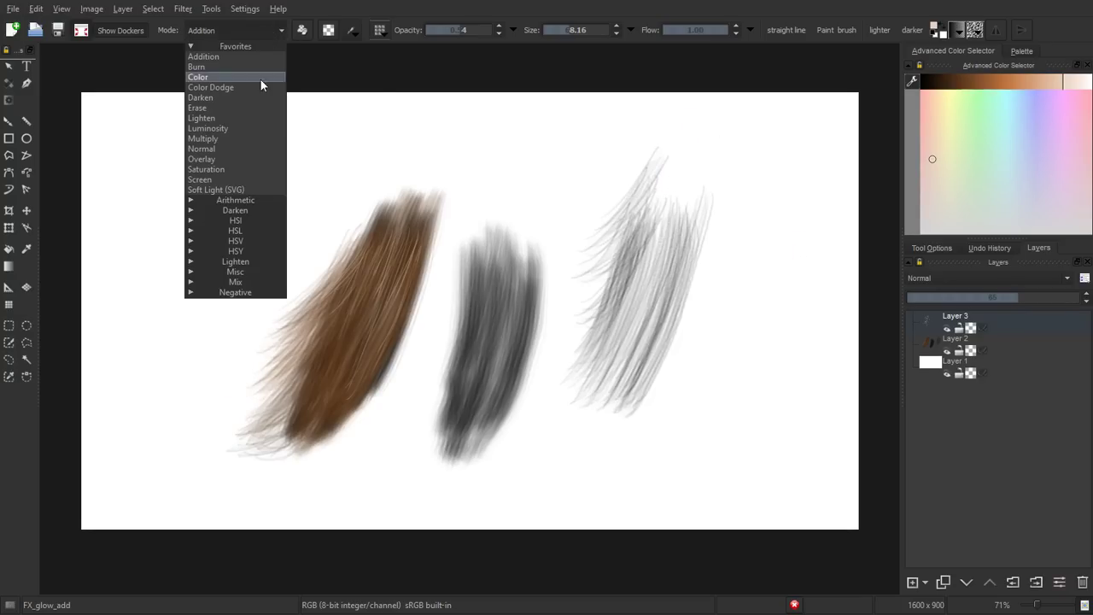
click(248, 157)
drag(1066, 82, 1074, 82)
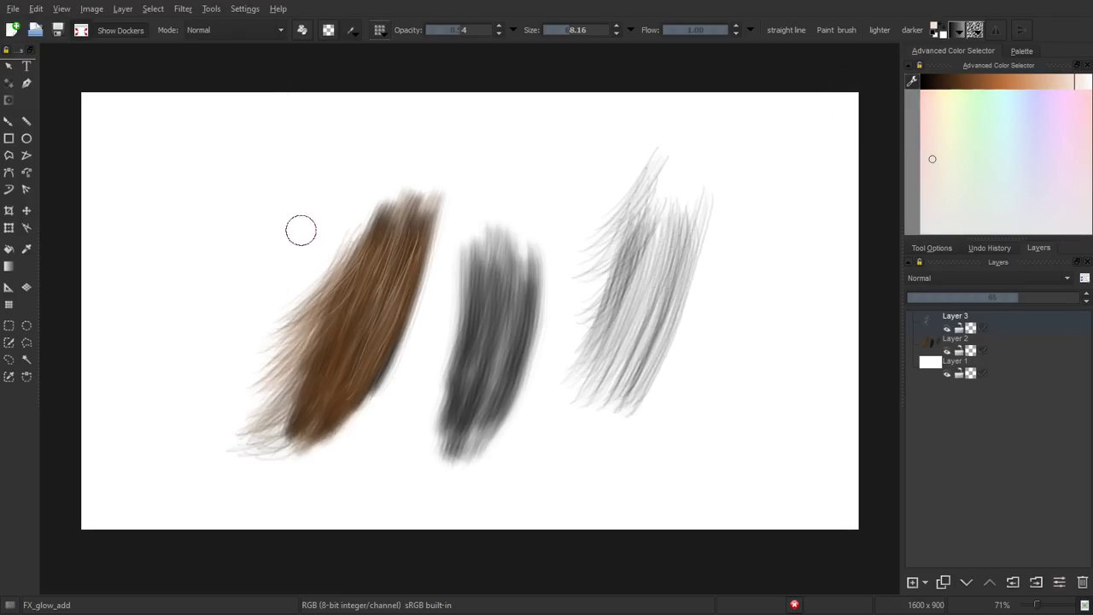
drag(300, 230, 313, 230)
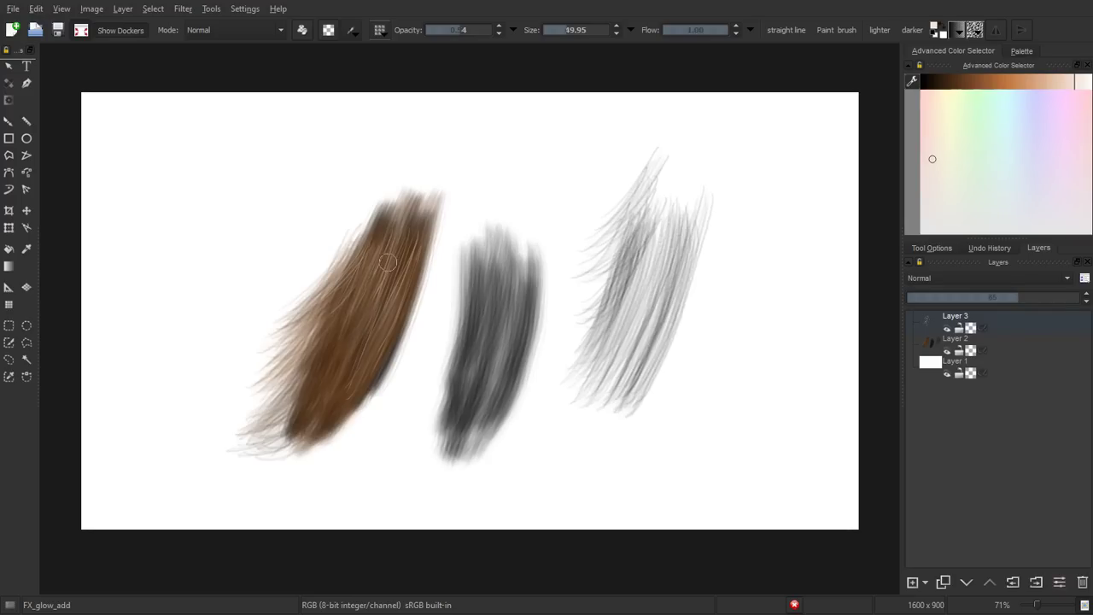
Paint faint light hair strands over the brown stroke
drag(387, 262, 354, 367)
drag(408, 248, 376, 341)
drag(406, 281, 375, 354)
mouse_move(412, 247)
mouse_down()
mouse_move(381, 325)
mouse_move(318, 354)
mouse_up()
drag(350, 300, 338, 352)
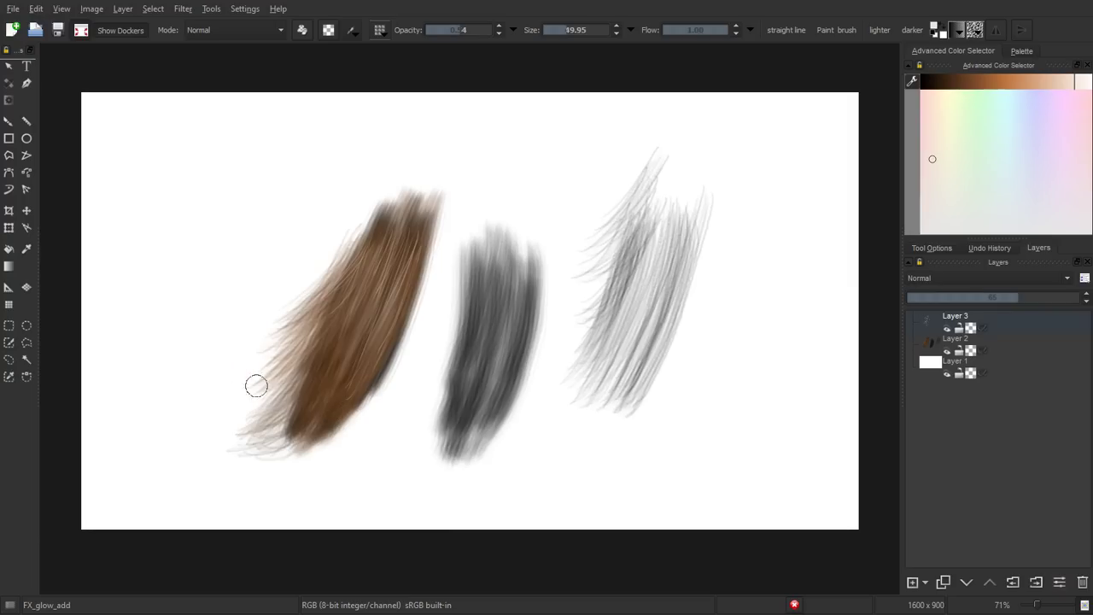
right_click(282, 358)
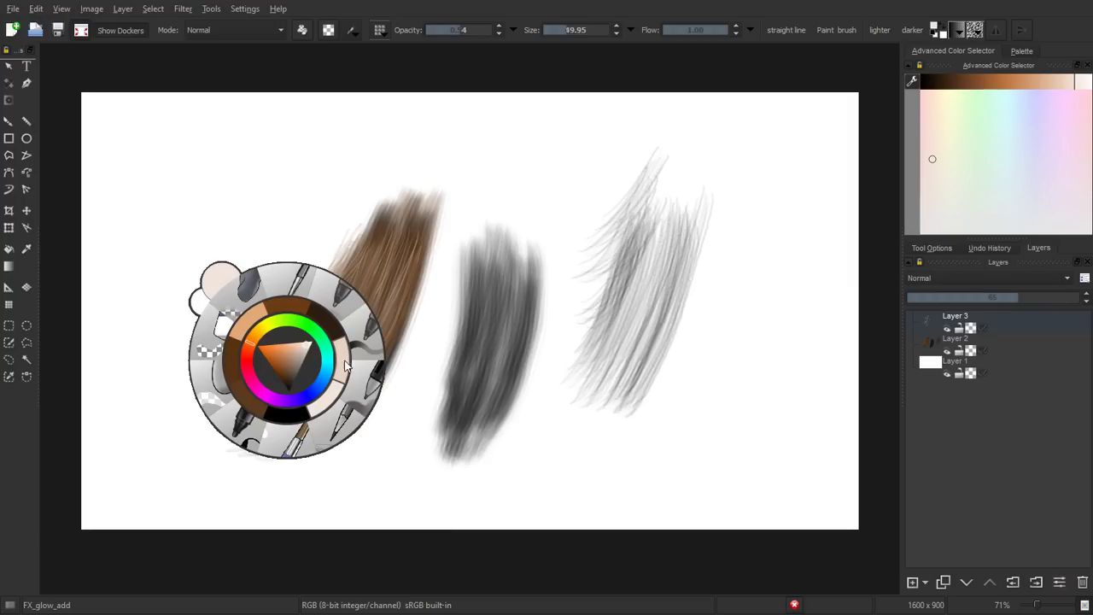
Soft-erase the grey stroke's left edge, then clear all of Layer 2's painting
click(239, 301)
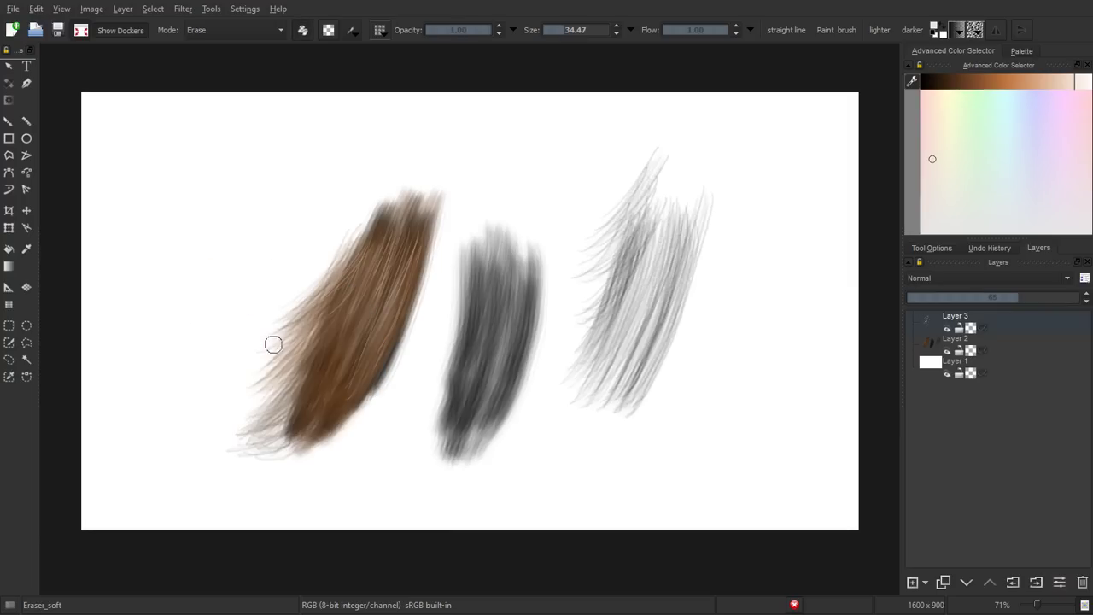
key(bracketright)
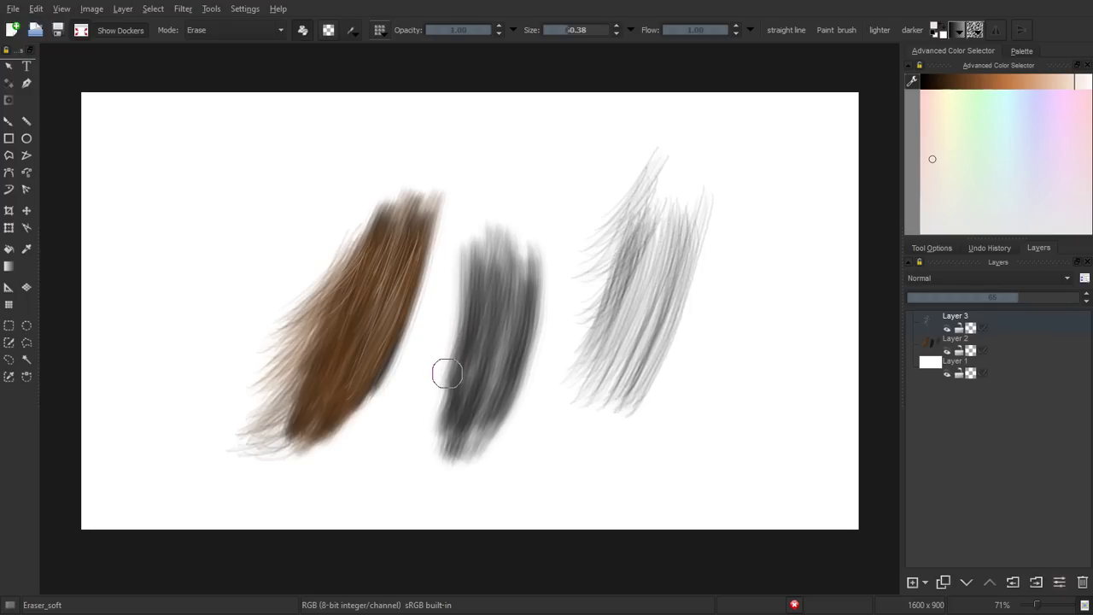
mouse_move(452, 368)
mouse_down()
mouse_move(441, 361)
mouse_move(454, 410)
mouse_move(463, 386)
mouse_move(462, 416)
mouse_up()
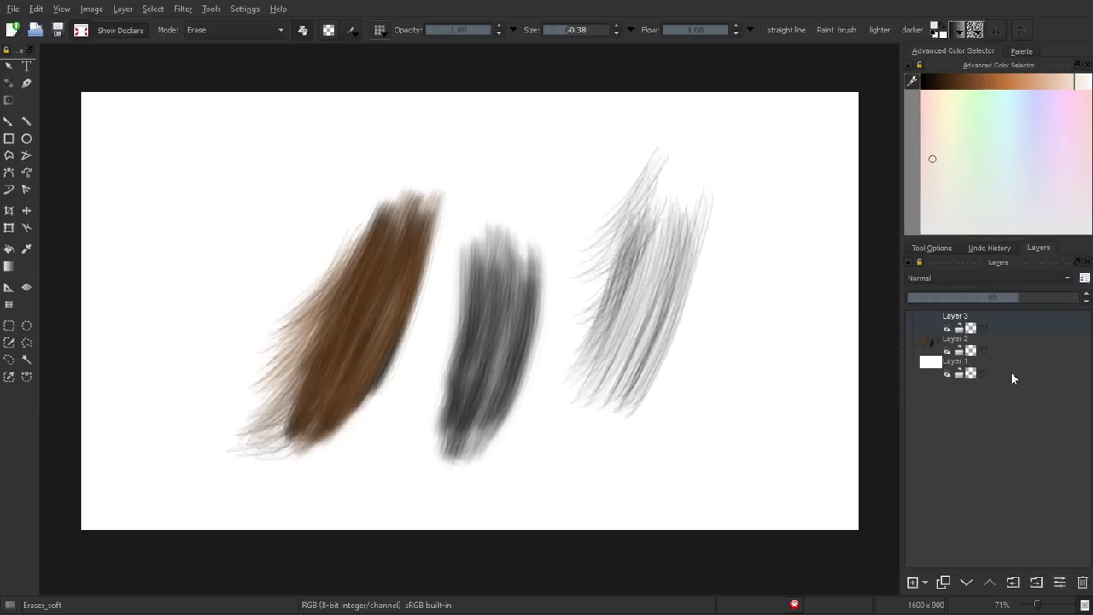
click(998, 344)
key(Delete)
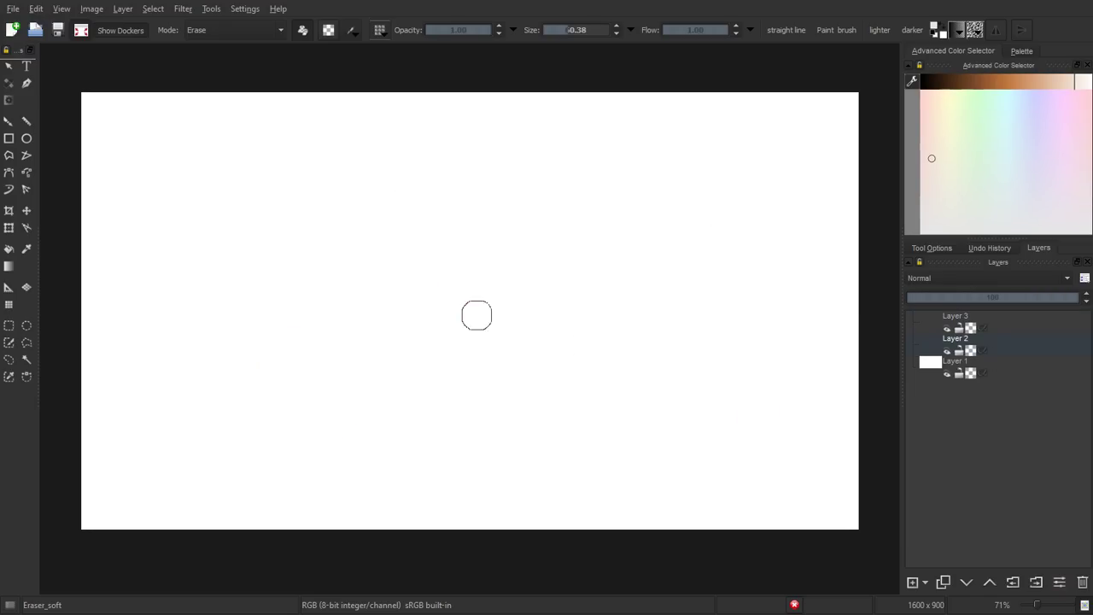
Choose the Fill_circle preset and paint light peach strokes near the canvas centre
right_click(405, 256)
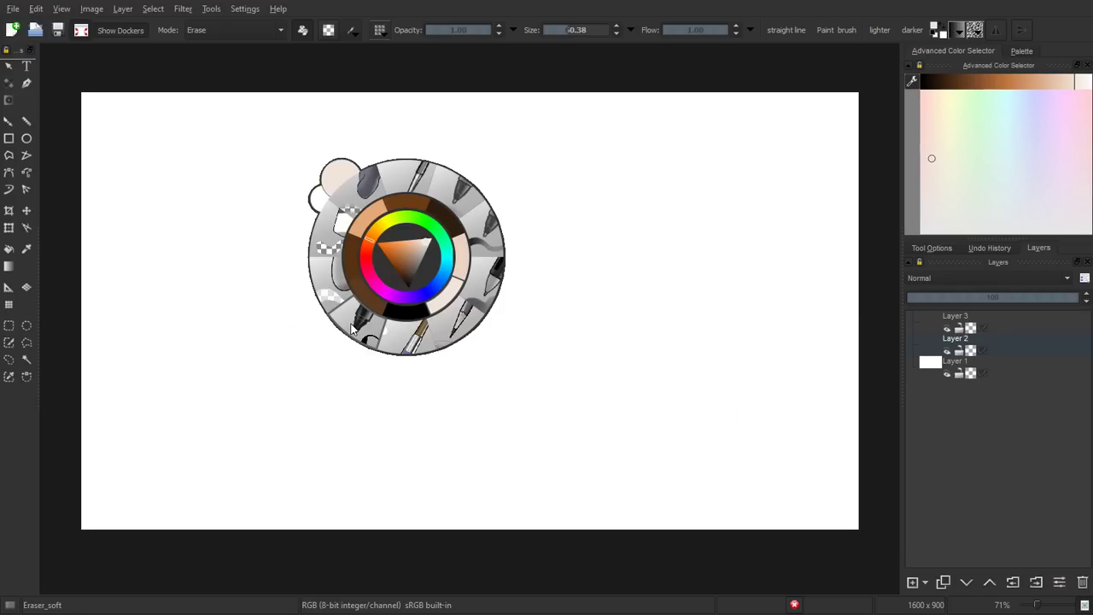
click(351, 327)
click(377, 31)
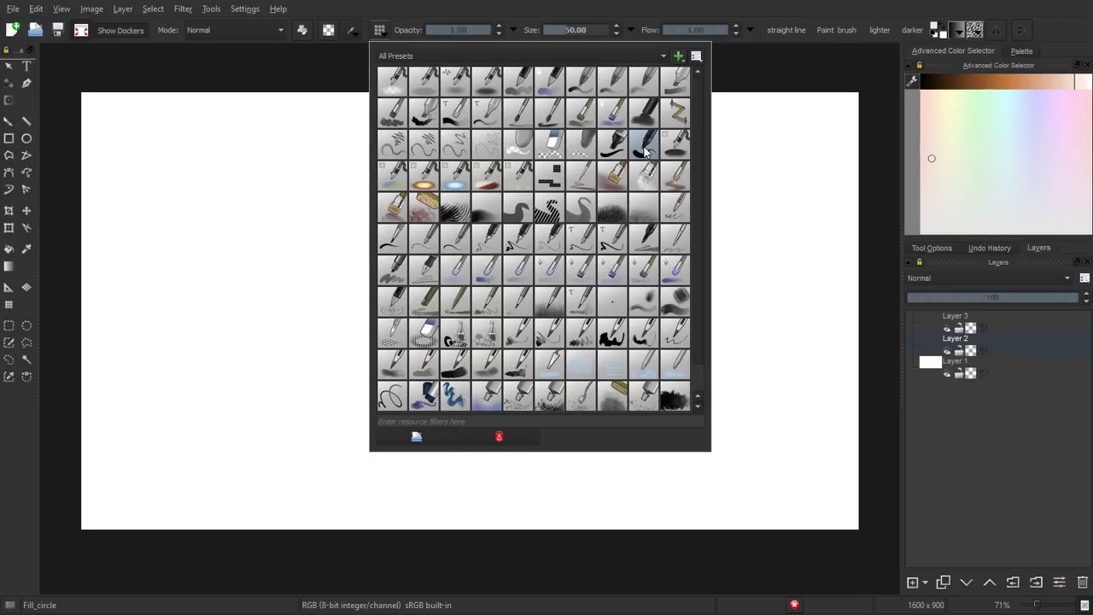
click(746, 4)
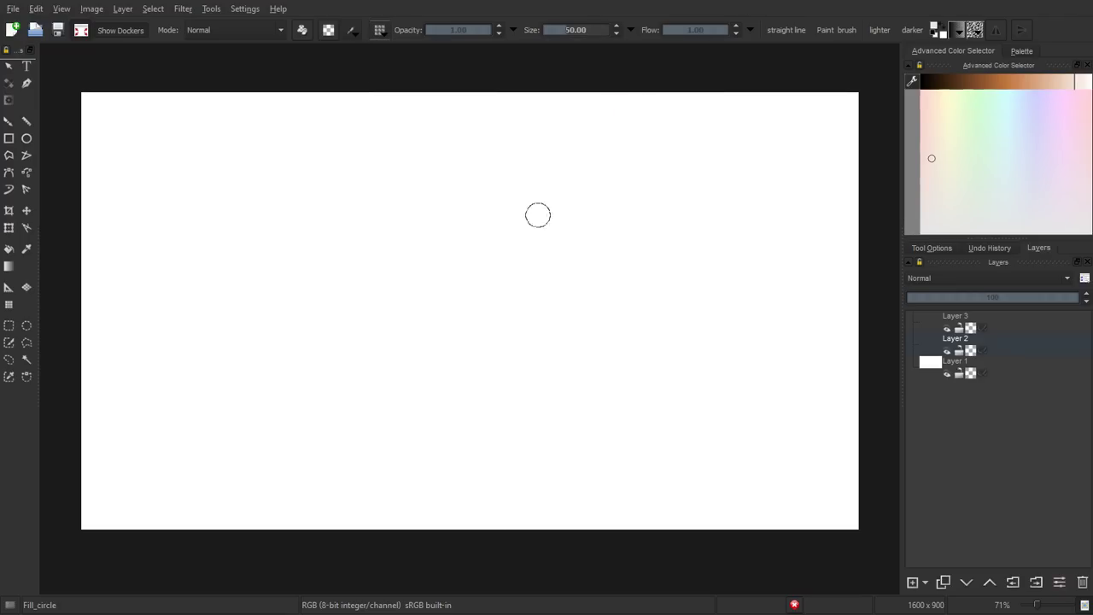
drag(544, 192, 495, 314)
drag(515, 195, 475, 304)
Pick near-black and cover the peach strokes with a solid black patch, filling gaps
click(922, 82)
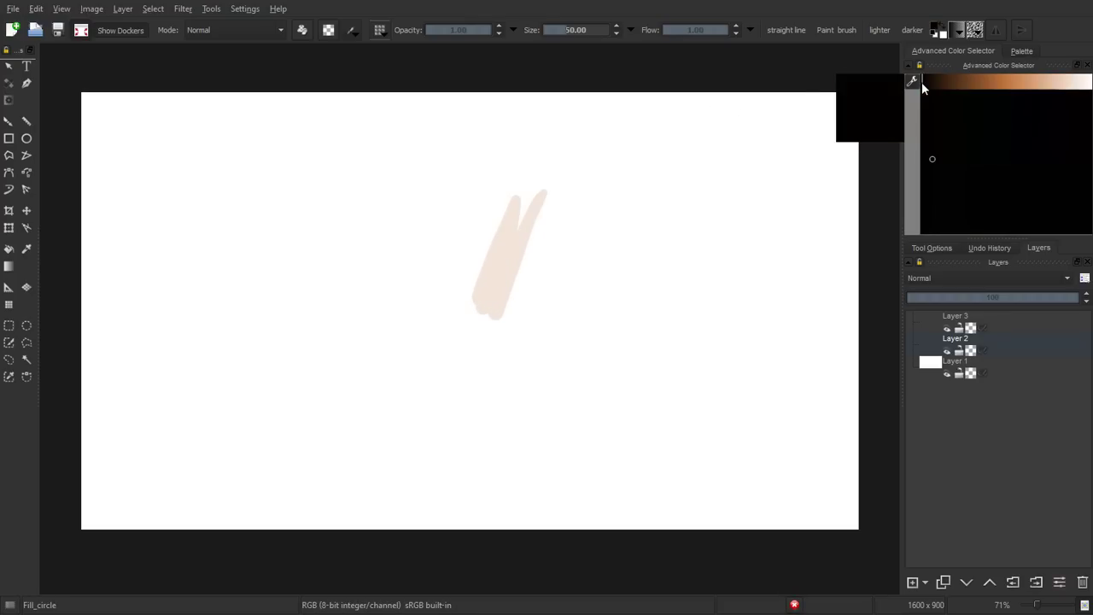
mouse_move(563, 192)
mouse_down()
mouse_move(518, 333)
mouse_move(503, 346)
mouse_move(504, 263)
mouse_move(478, 321)
mouse_up()
drag(510, 183, 470, 323)
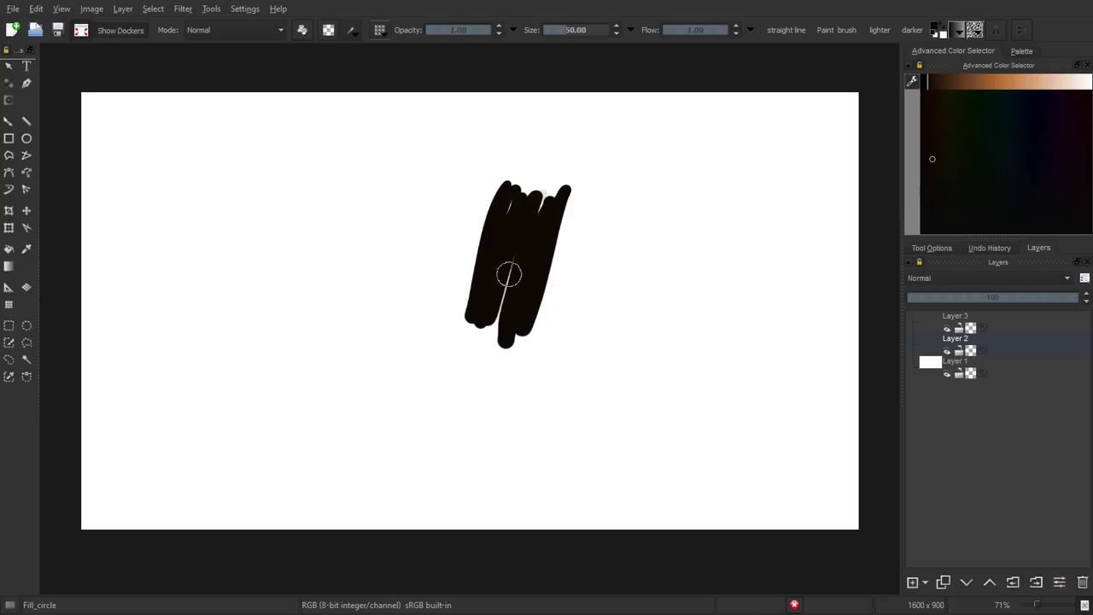
drag(505, 278, 498, 319)
mouse_move(500, 238)
mouse_down()
mouse_move(517, 181)
mouse_move(536, 181)
mouse_move(555, 205)
mouse_up()
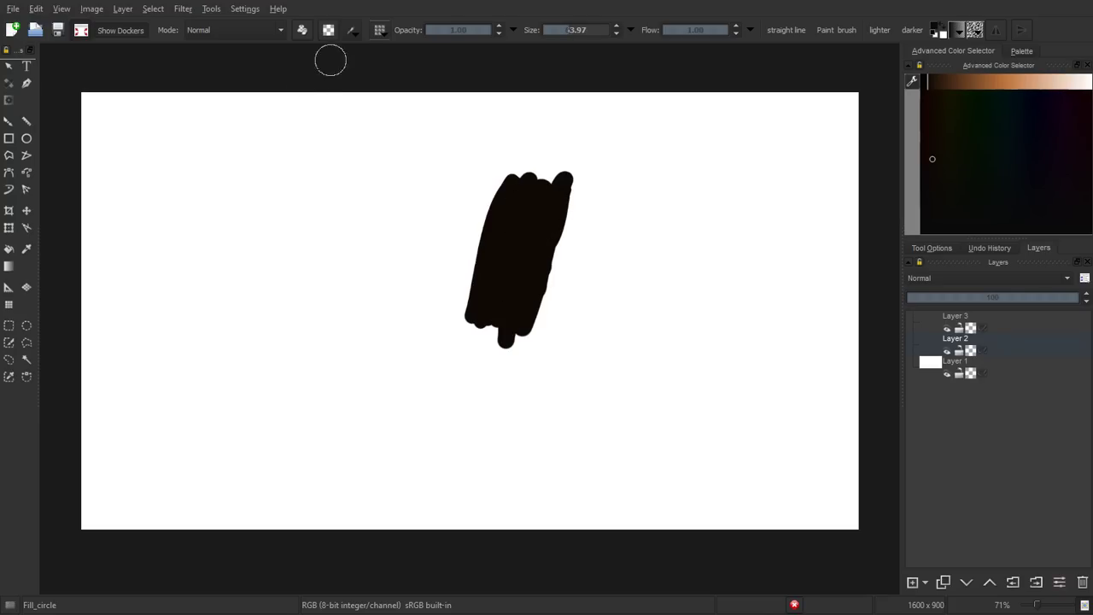
click(353, 32)
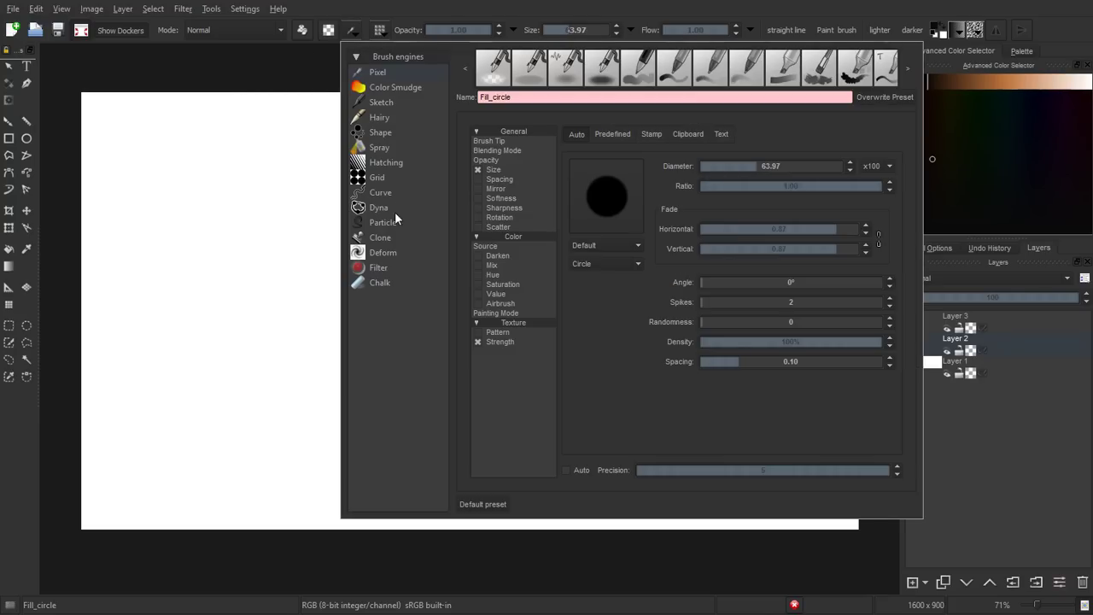
Close the brush editor and widen the black patch leftward and down-right
click(491, 169)
click(553, 27)
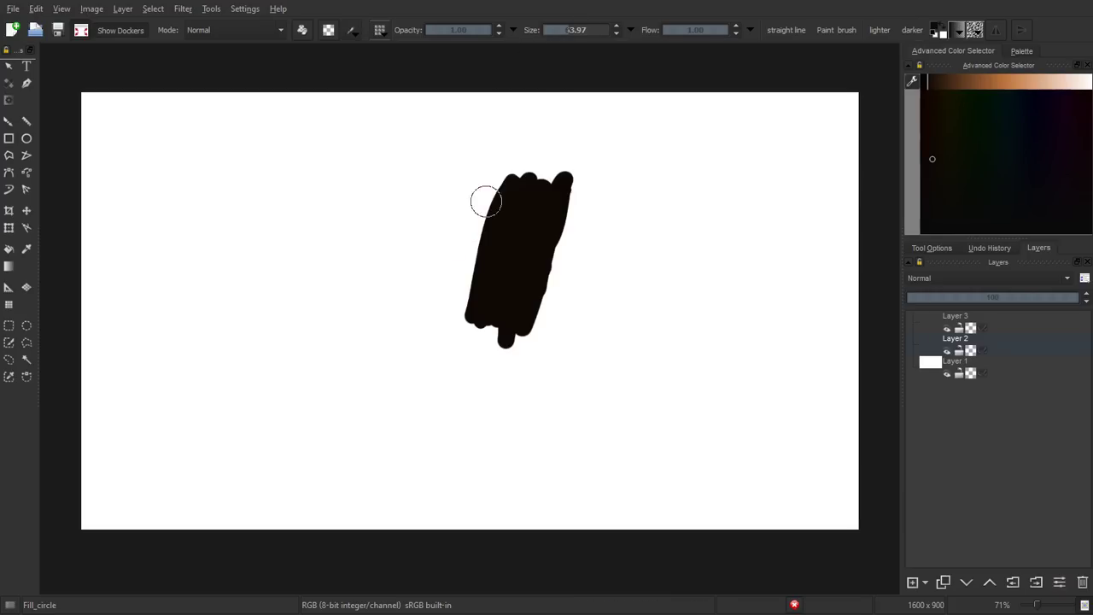
mouse_move(486, 201)
mouse_down()
mouse_move(449, 305)
mouse_move(464, 185)
mouse_move(453, 197)
mouse_move(452, 179)
mouse_move(434, 193)
mouse_move(499, 212)
mouse_up()
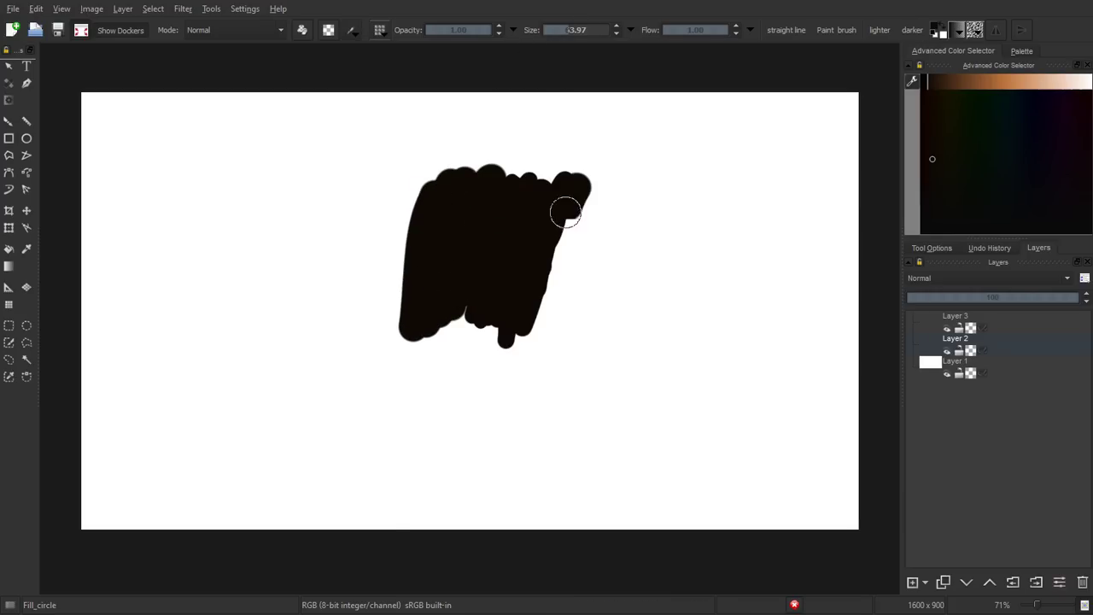
mouse_move(565, 214)
mouse_down()
mouse_move(581, 182)
mouse_move(580, 261)
mouse_move(546, 339)
mouse_move(447, 310)
mouse_move(475, 244)
mouse_up()
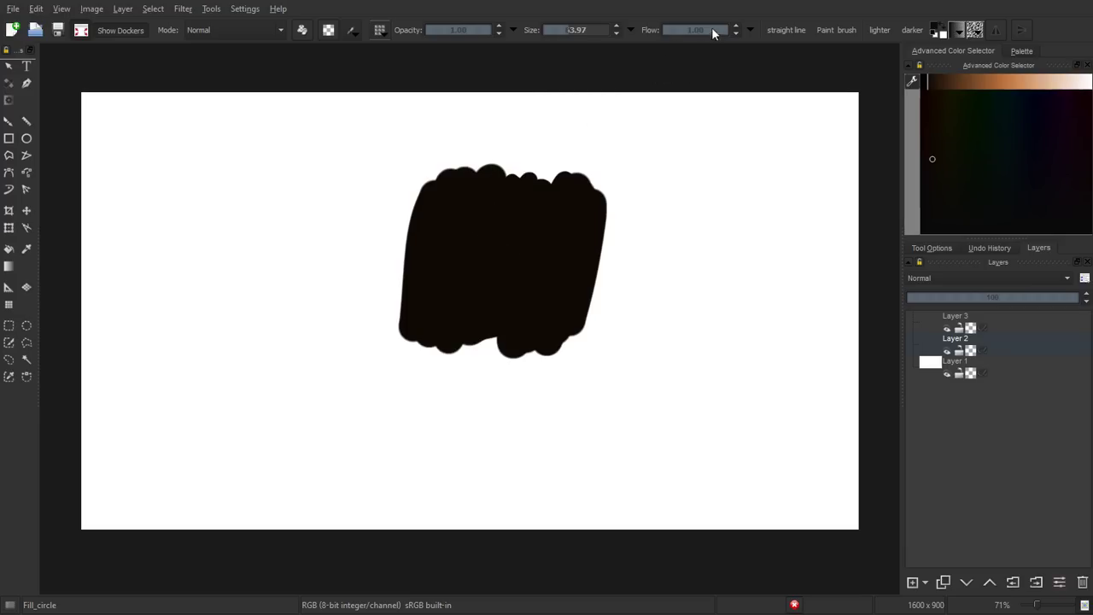
Lower flow to about 0.24 and paint translucent dark grey vertical strokes right of the black patch
drag(709, 28, 675, 29)
drag(686, 191, 658, 352)
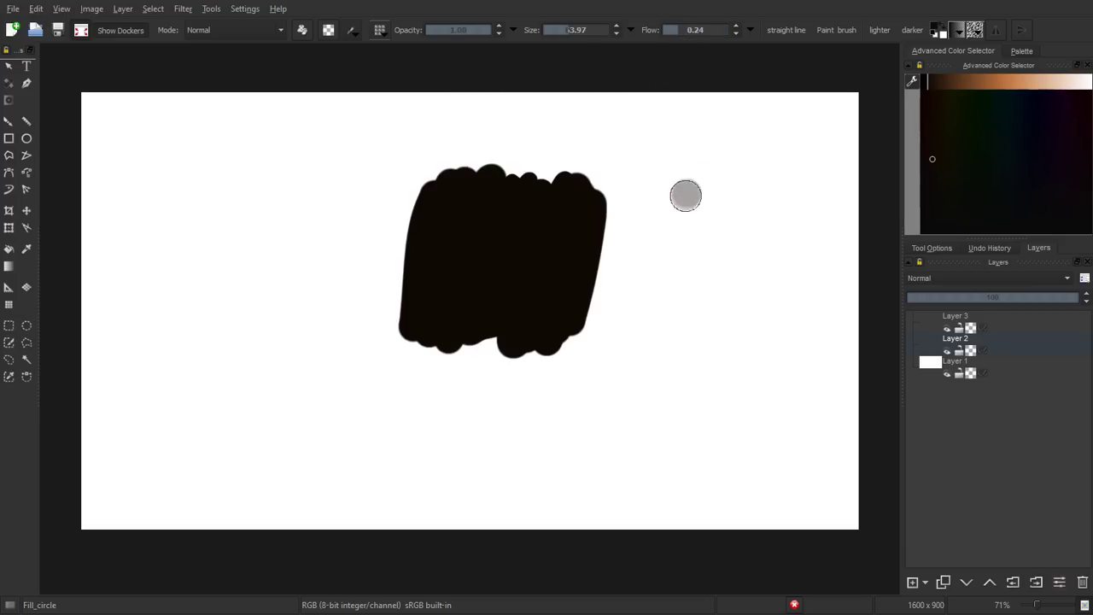
drag(687, 198, 659, 355)
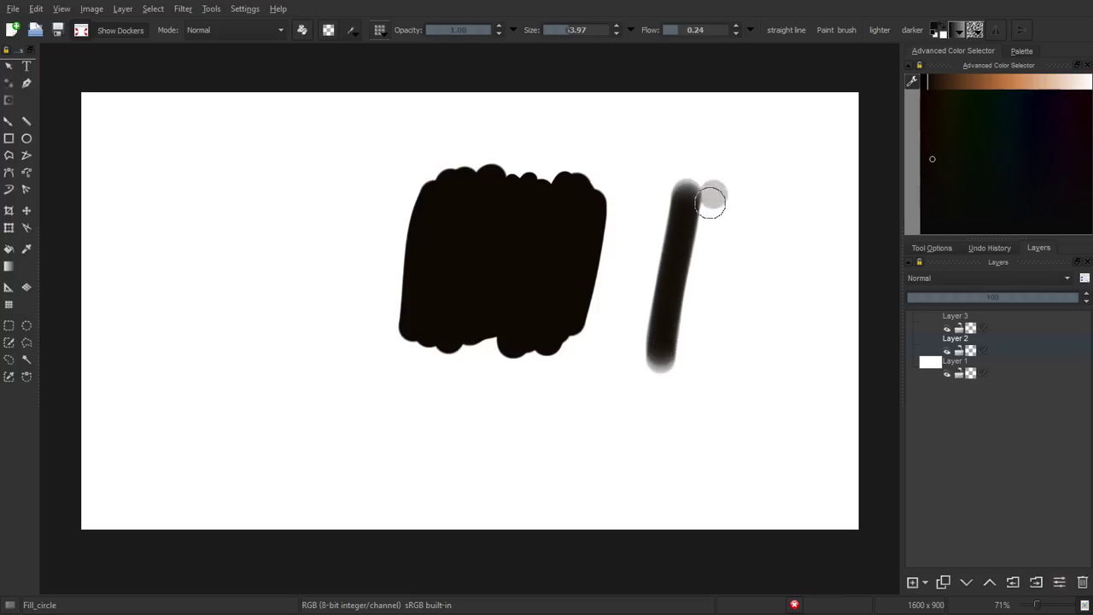
mouse_move(709, 196)
mouse_down()
mouse_move(688, 359)
mouse_move(716, 282)
mouse_move(698, 360)
mouse_up()
drag(745, 177, 707, 358)
mouse_move(759, 181)
mouse_down()
mouse_move(728, 354)
mouse_move(756, 256)
mouse_move(750, 352)
mouse_move(769, 343)
mouse_up()
drag(806, 173, 779, 346)
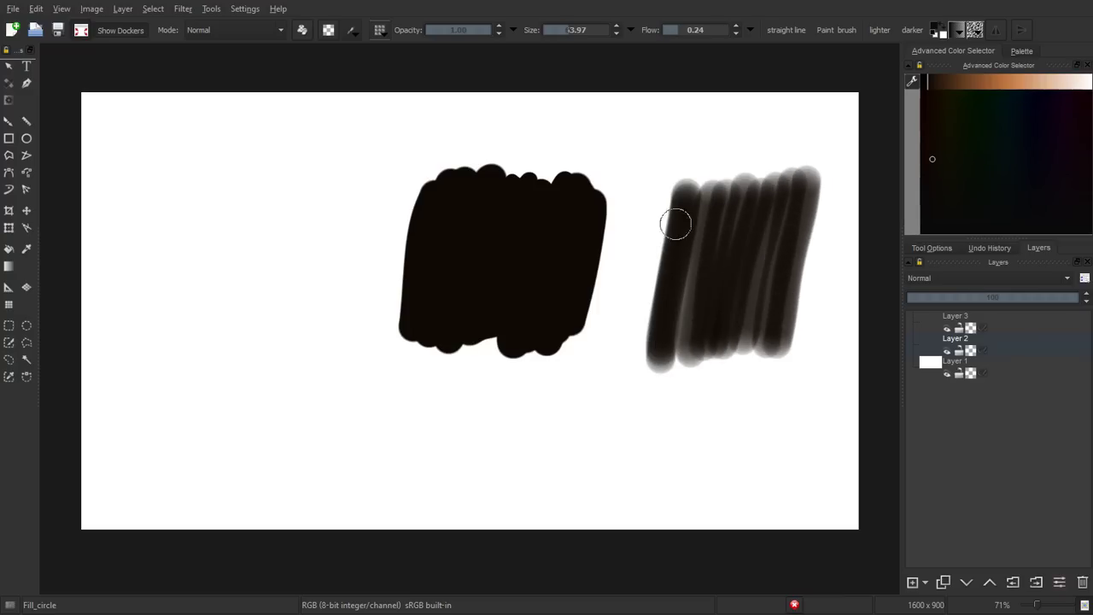
drag(683, 183, 649, 372)
drag(666, 205, 631, 376)
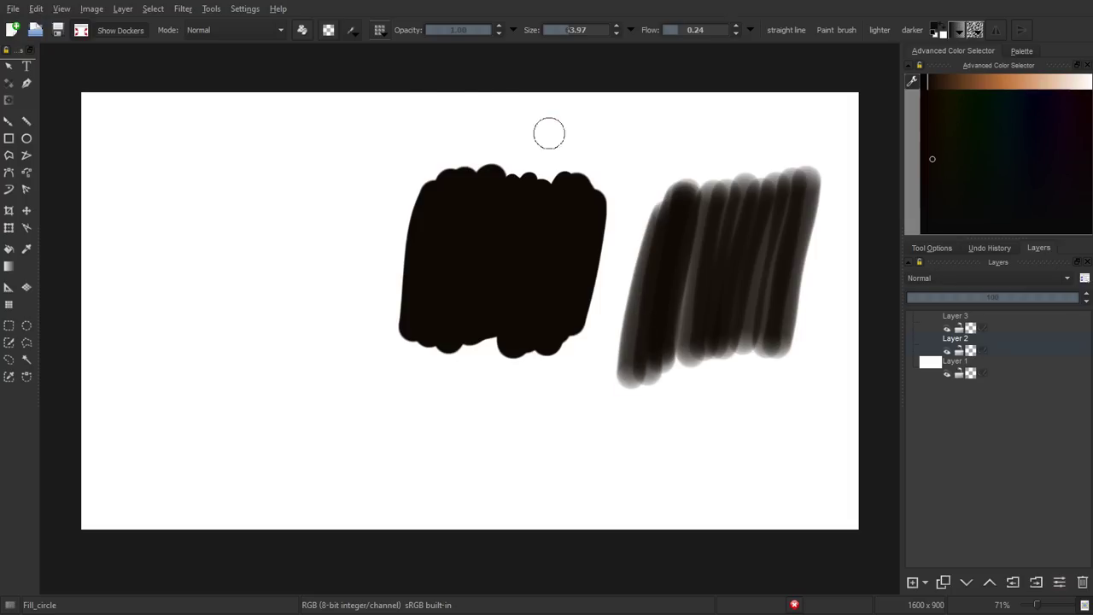
click(351, 33)
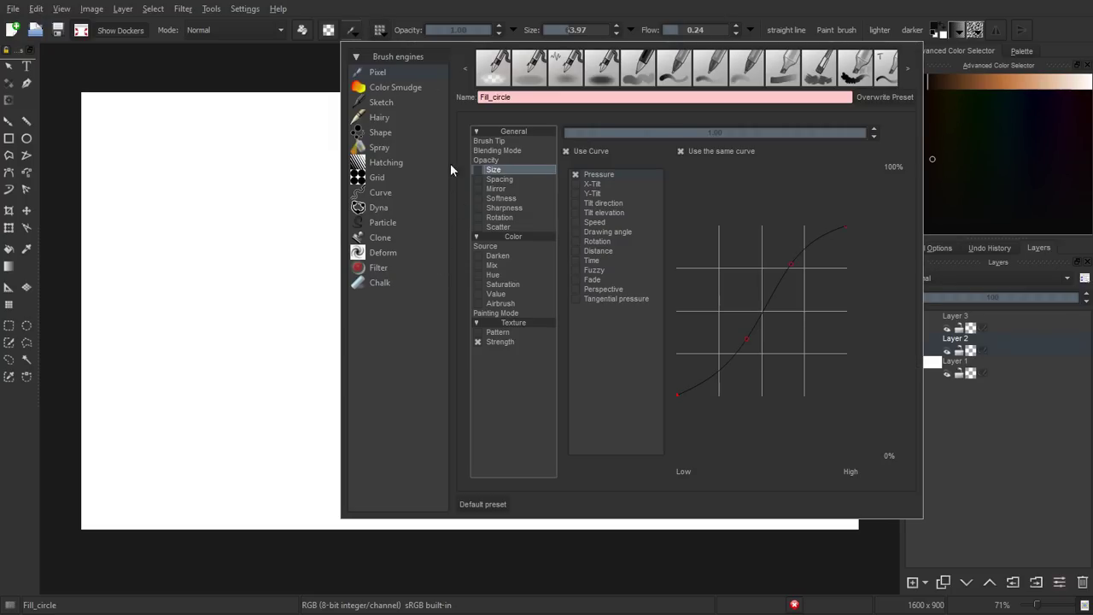
Reduce the brush tip density slightly, then paint a grey band left of the black patch
click(489, 139)
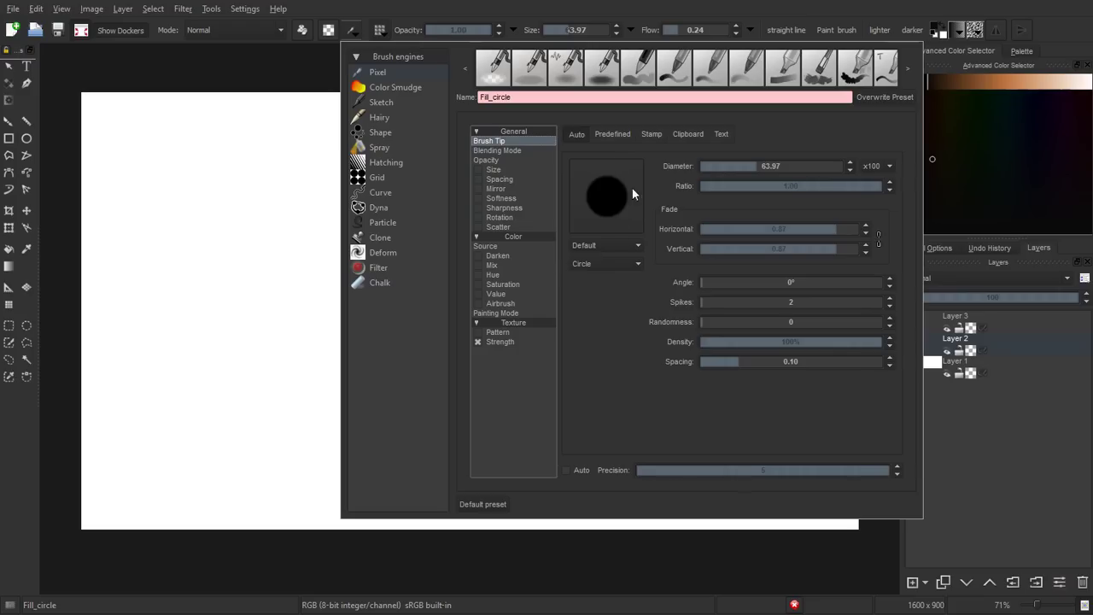
drag(715, 345, 879, 351)
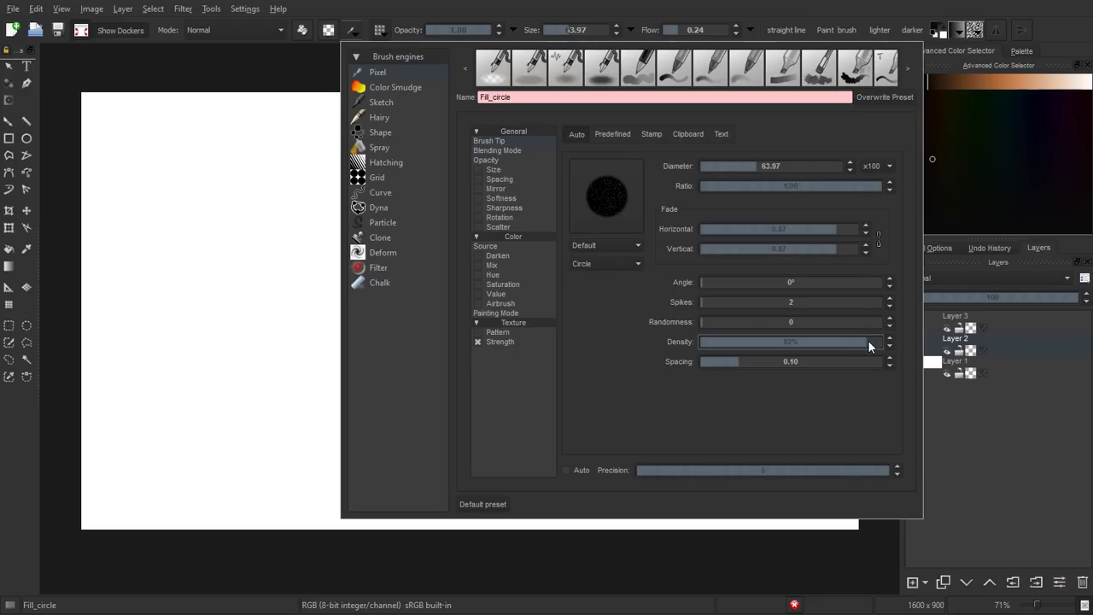
click(337, 228)
click(381, 185)
mouse_move(378, 203)
mouse_down()
mouse_move(342, 295)
mouse_move(355, 191)
mouse_move(312, 283)
mouse_move(334, 170)
mouse_move(305, 281)
mouse_move(295, 260)
mouse_move(312, 217)
mouse_up()
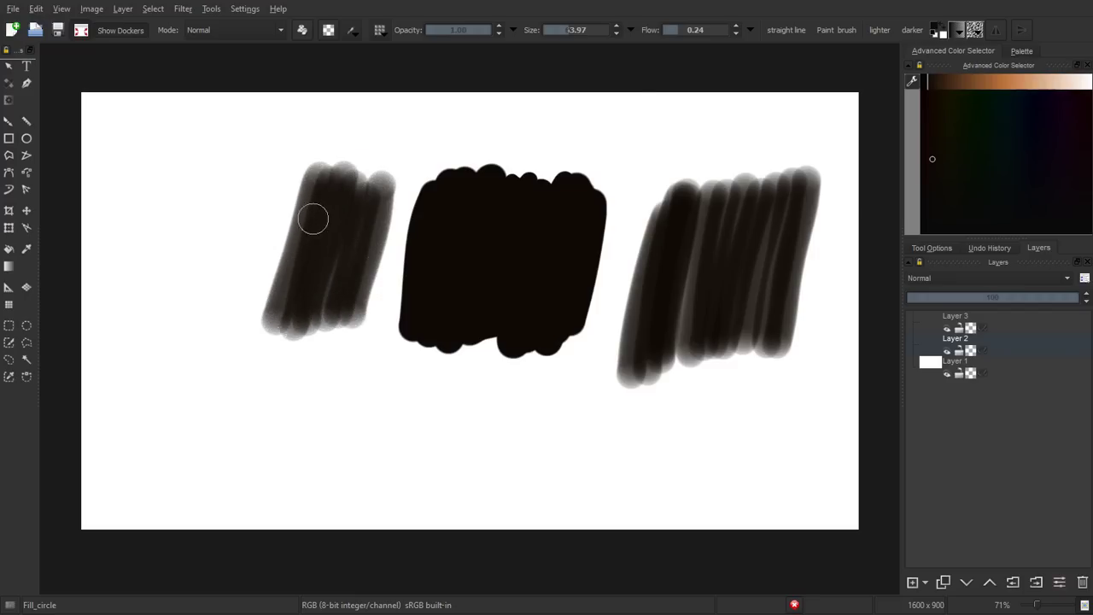
Raise flow to nearly 1.0 and paint a black spur rising up-right from the blob
drag(679, 33, 726, 33)
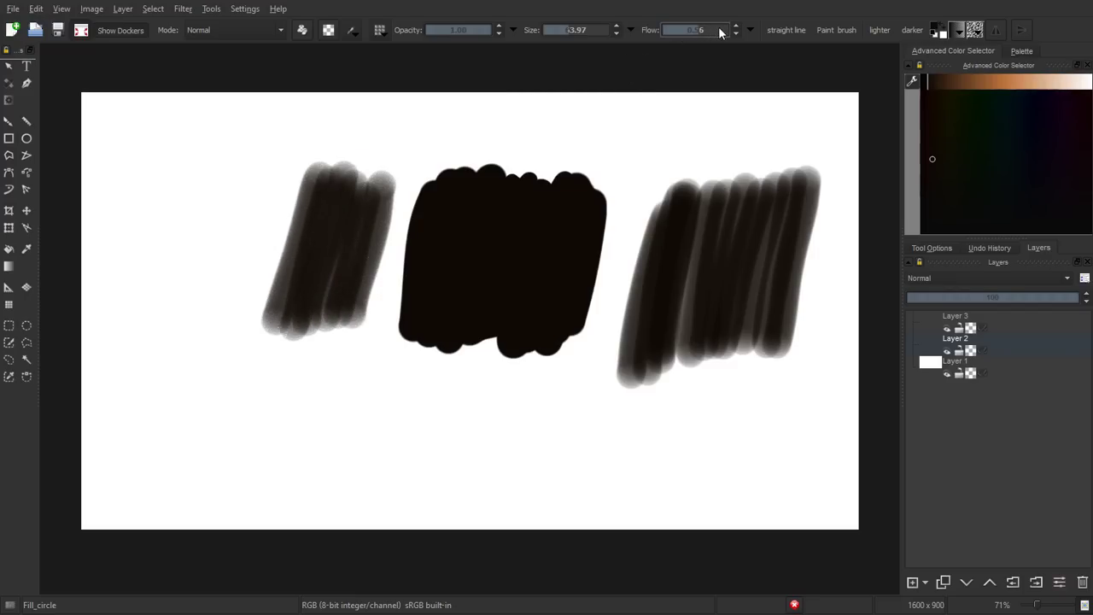
mouse_move(649, 113)
mouse_down()
mouse_move(632, 159)
mouse_move(574, 190)
mouse_up()
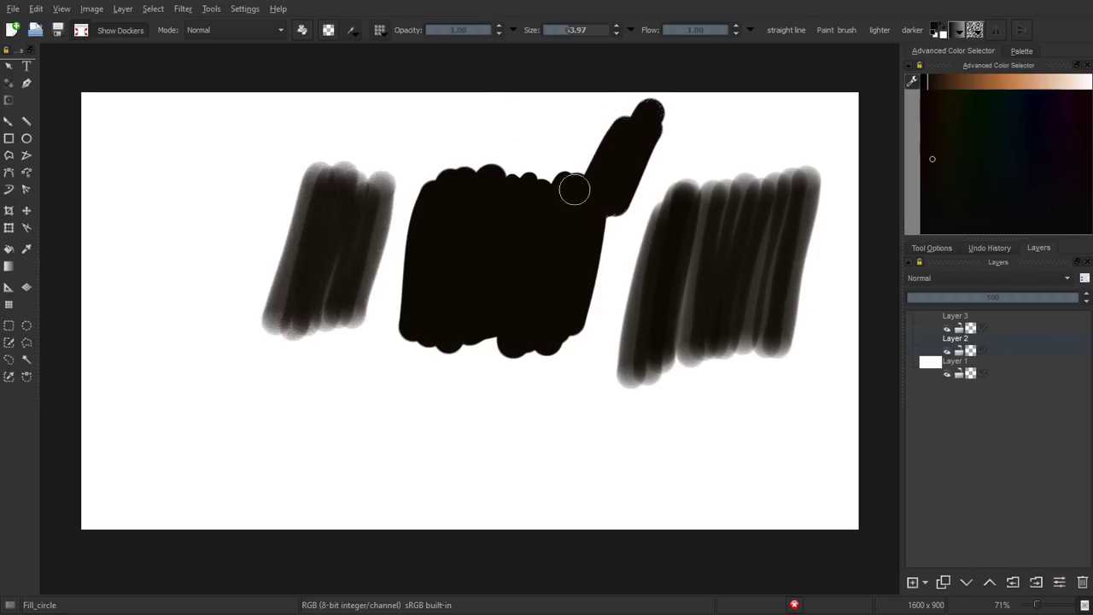
click(351, 32)
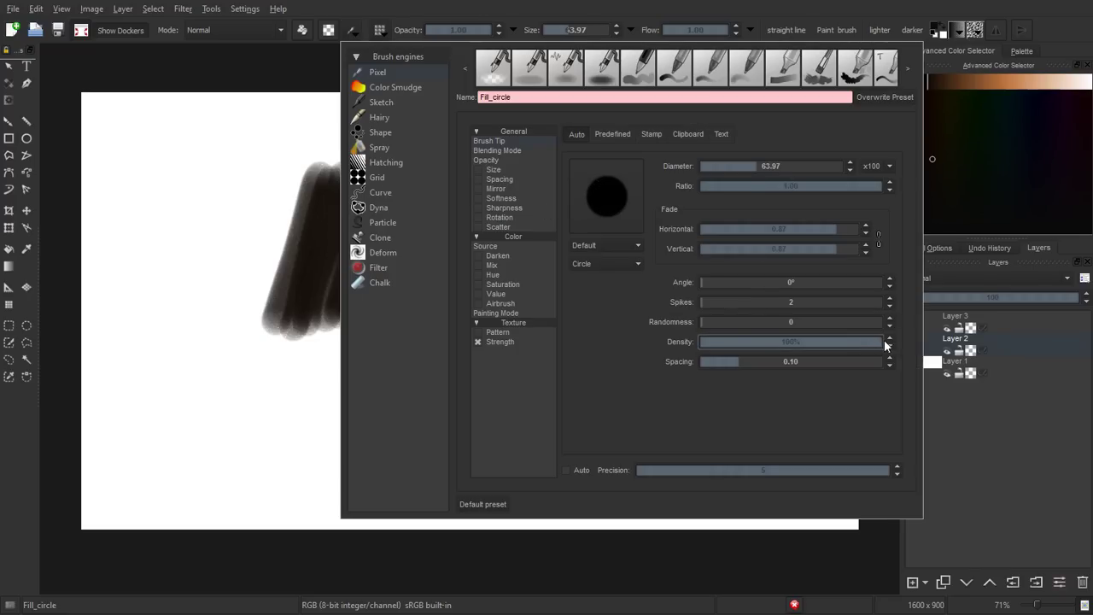
Close the brush settings with Esc and paint the black patch further leftward
key(Escape)
mouse_move(410, 224)
mouse_down()
mouse_move(390, 298)
mouse_move(371, 276)
mouse_move(382, 207)
mouse_move(342, 217)
mouse_move(313, 190)
mouse_move(325, 256)
mouse_move(359, 309)
mouse_move(332, 307)
mouse_move(298, 261)
mouse_move(327, 171)
mouse_move(388, 183)
mouse_up()
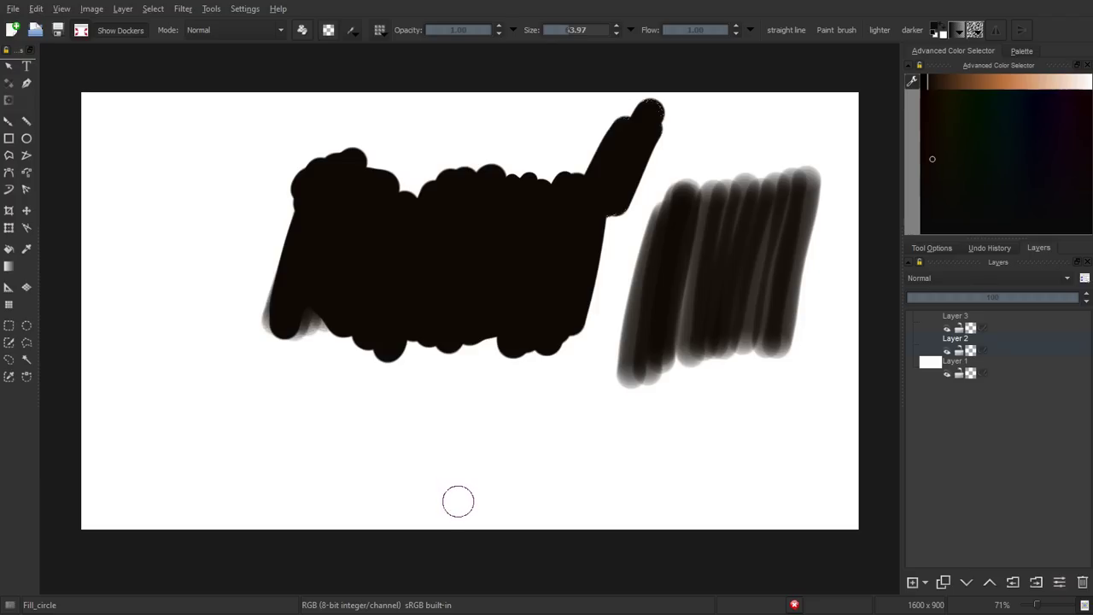
key(1)
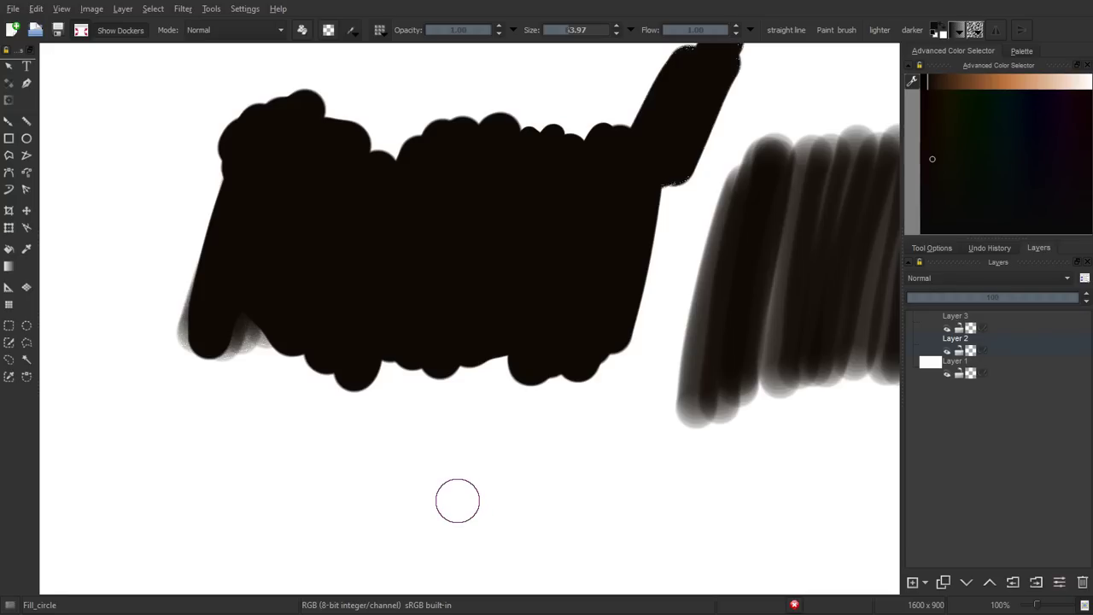
key(2)
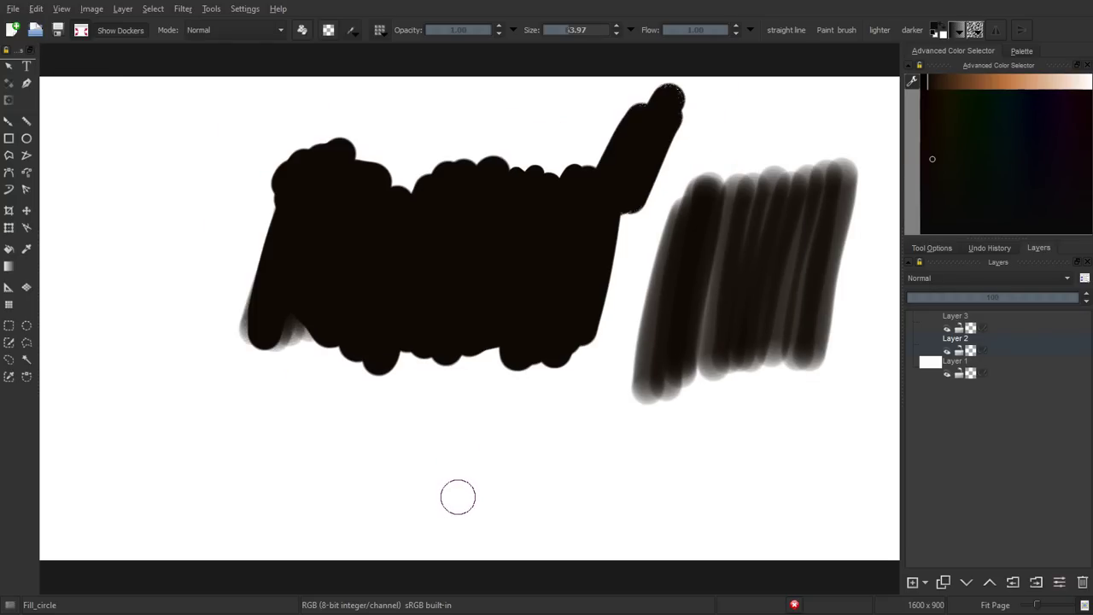
key(3)
key(2)
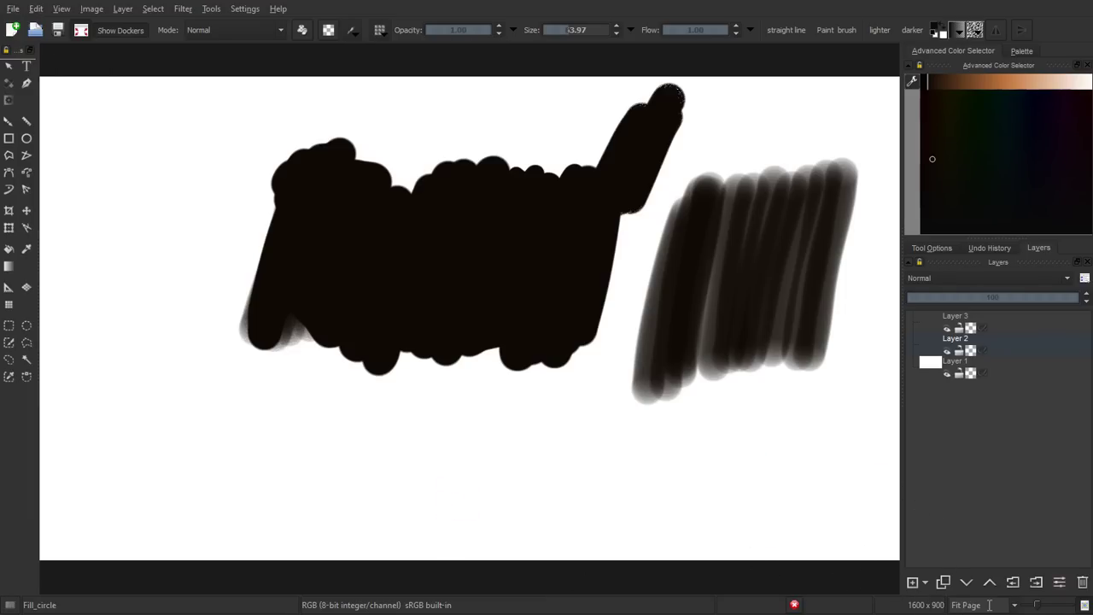
click(1016, 605)
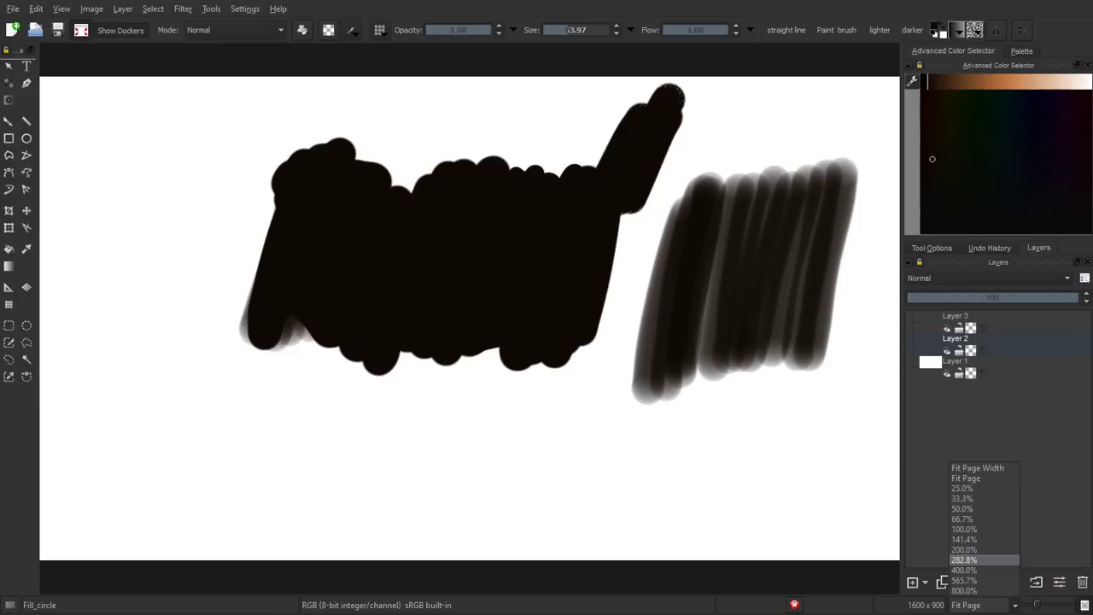
click(886, 585)
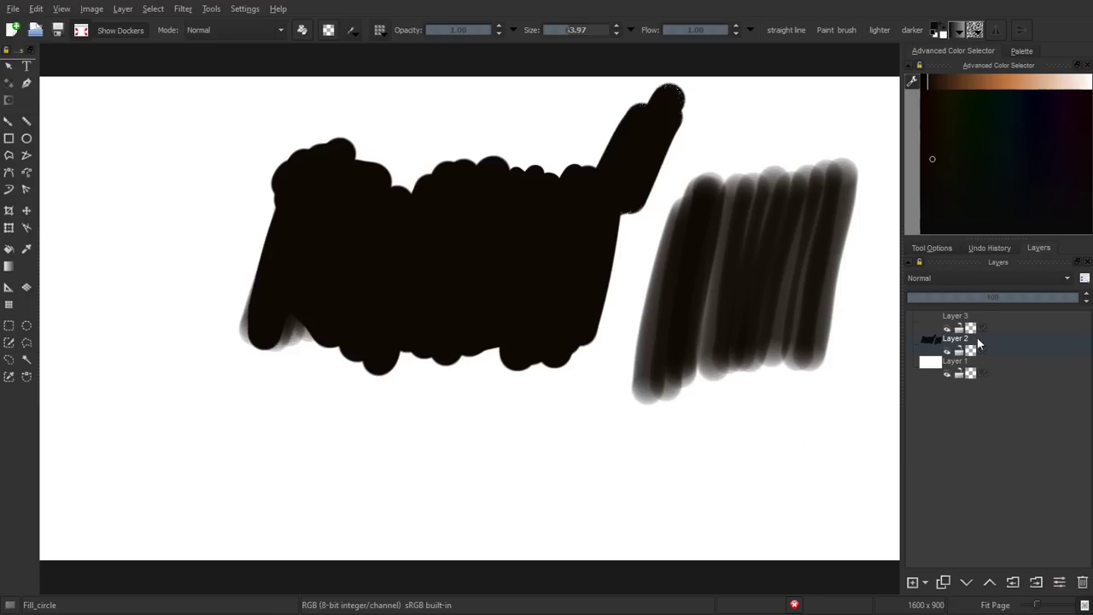
click(1014, 604)
click(986, 467)
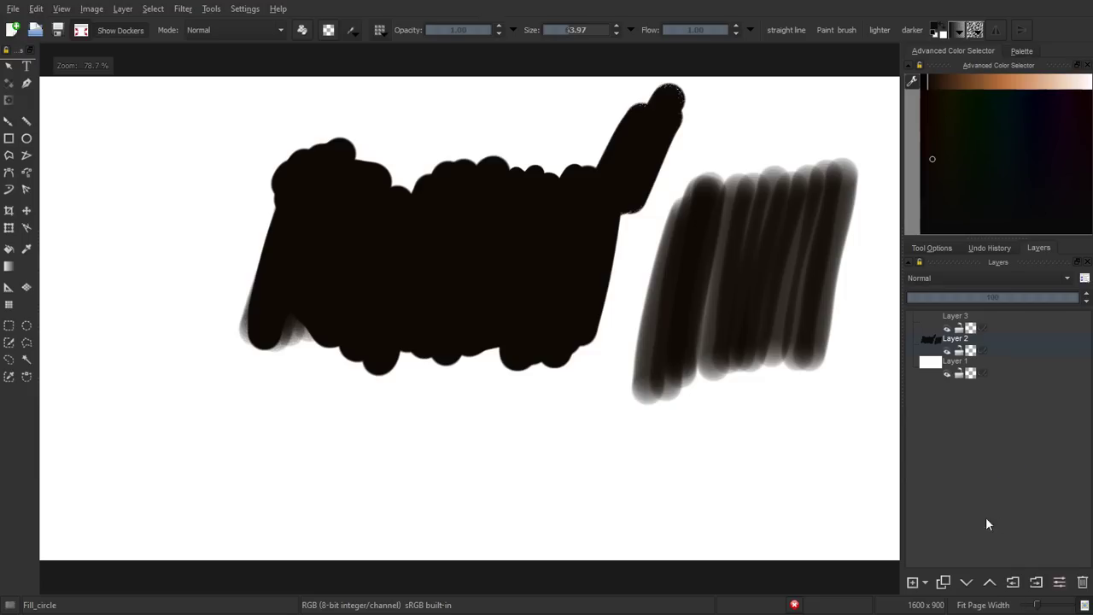
click(1015, 607)
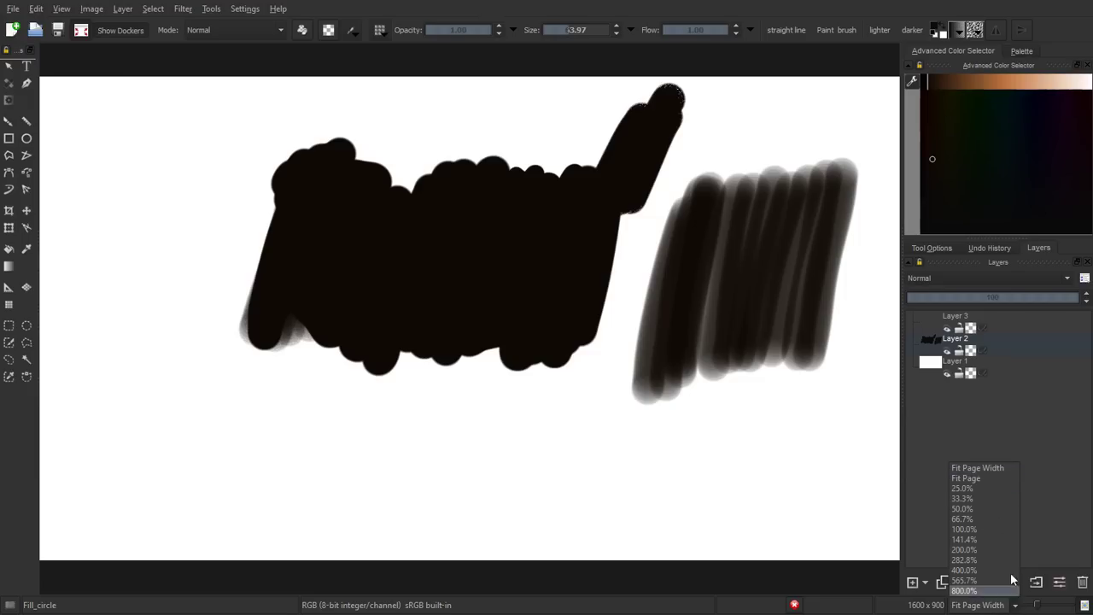
click(985, 478)
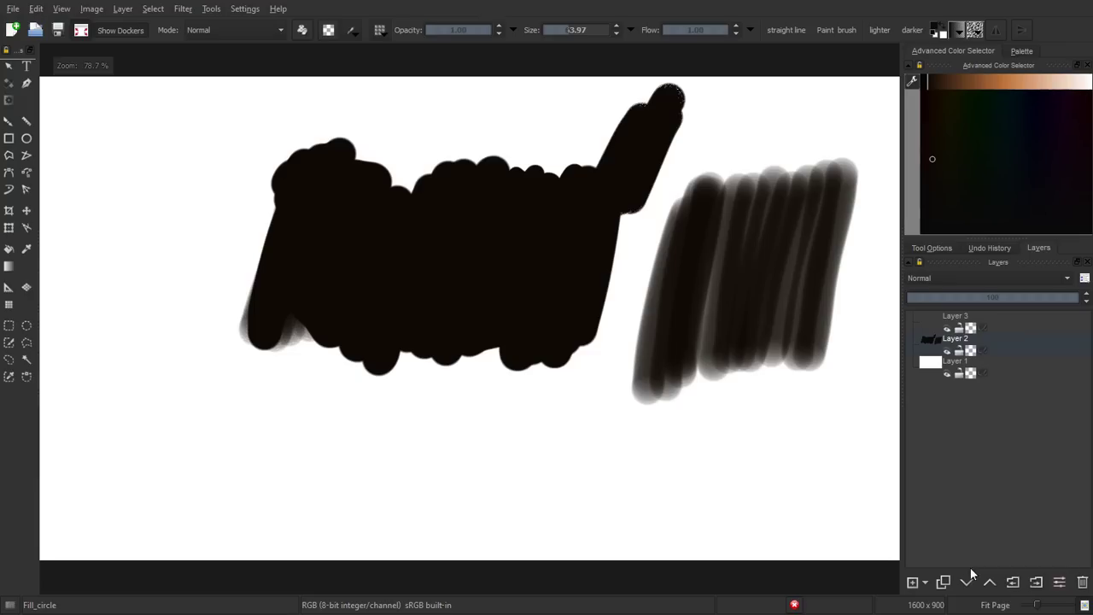
click(1013, 605)
click(990, 490)
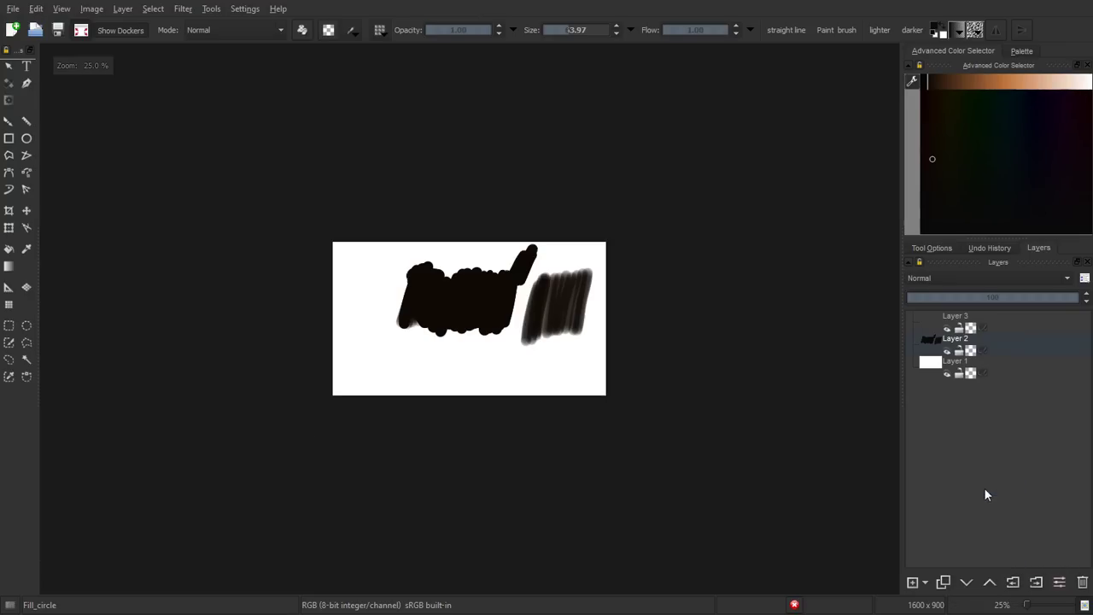
key(1)
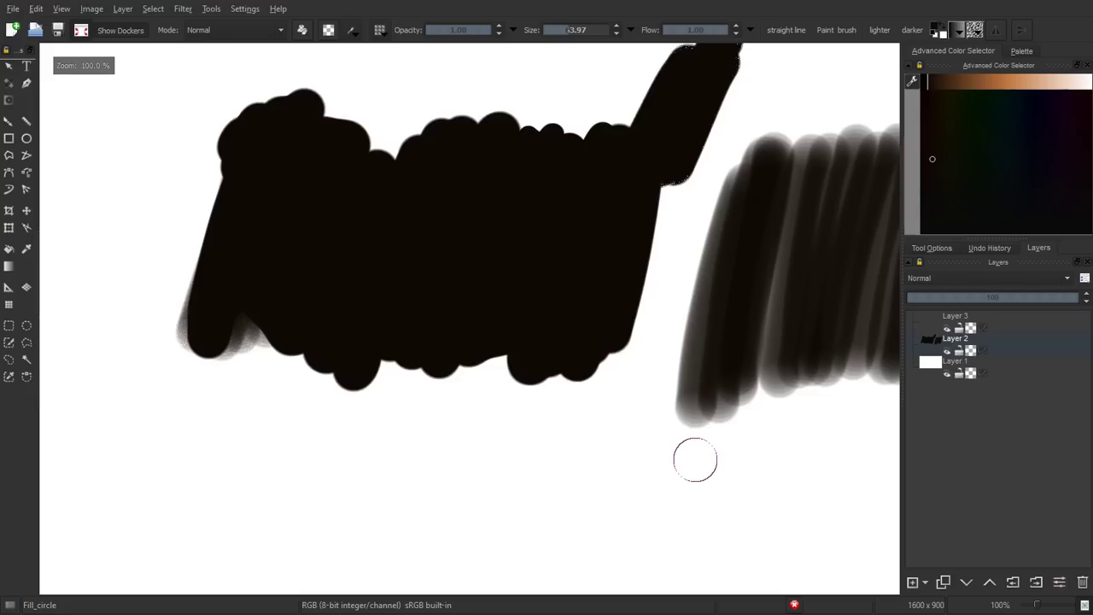
scroll(608, 248, down, 3)
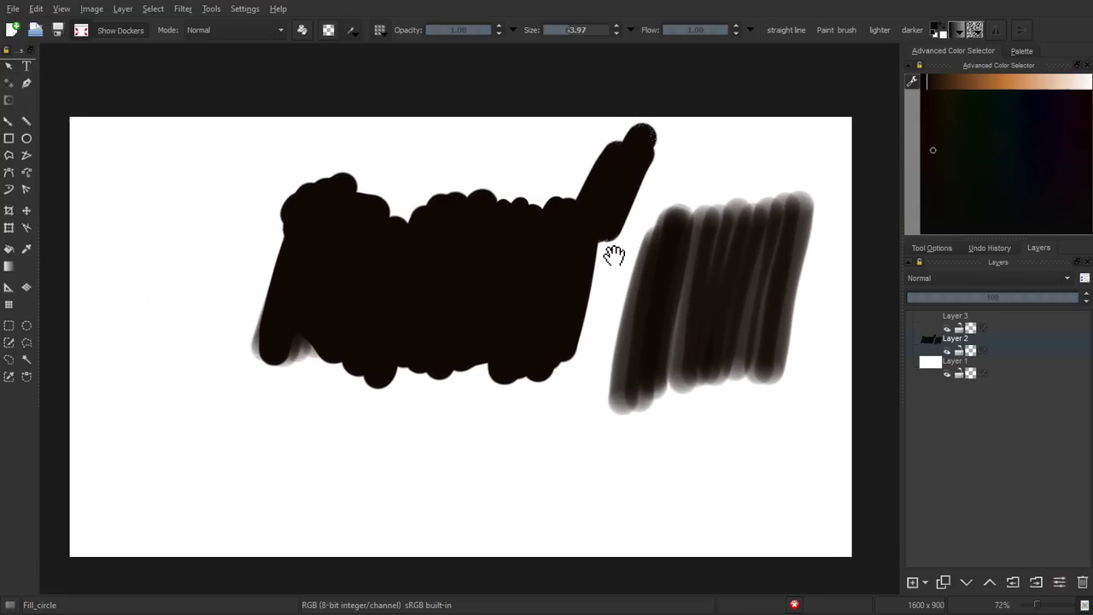
drag(612, 245, 622, 244)
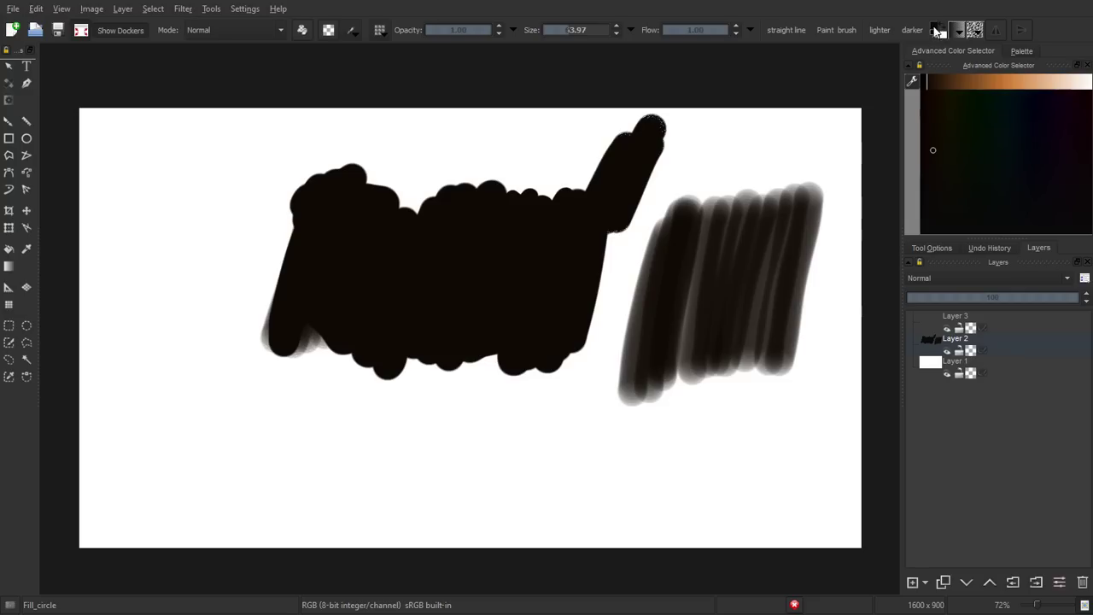
Paint an orange patch at the canvas left, then reset the painting colour to black
drag(939, 78, 1016, 81)
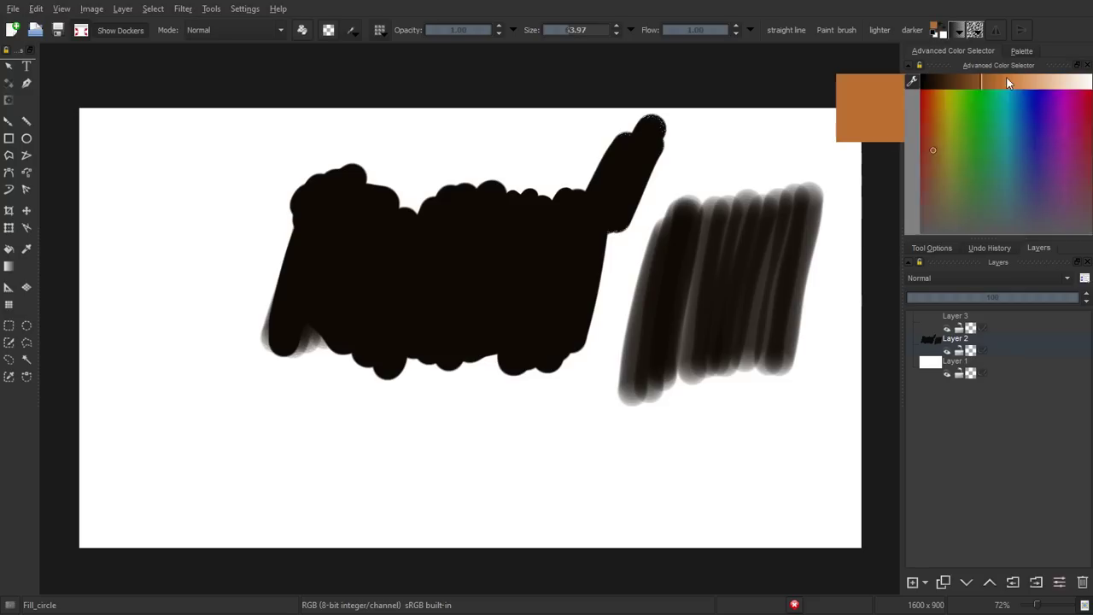
drag(1016, 81, 1007, 80)
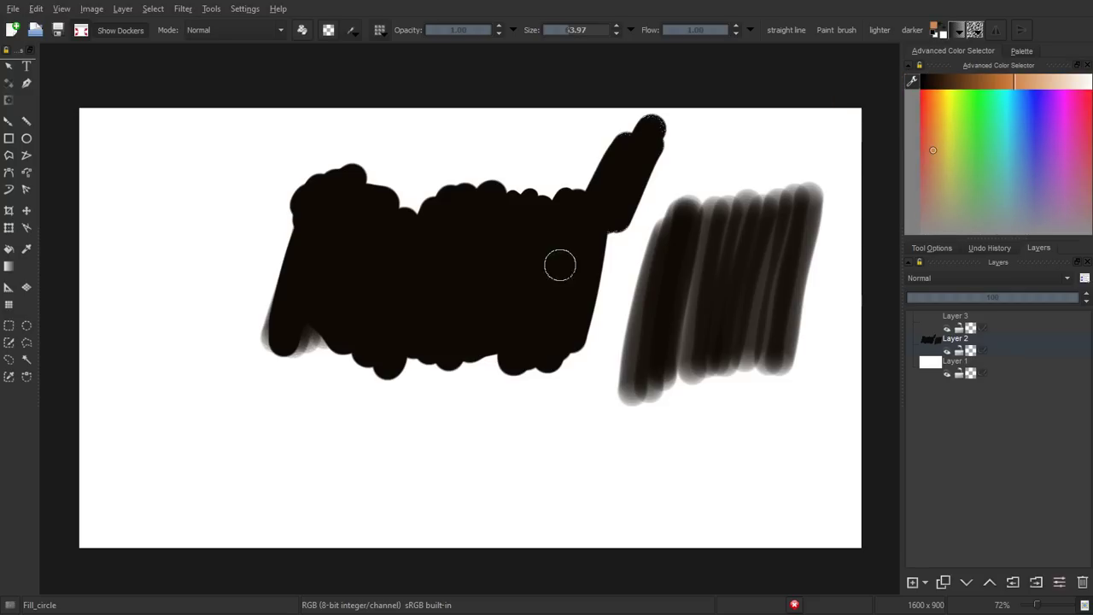
click(155, 264)
mouse_move(216, 214)
mouse_down()
mouse_move(177, 335)
mouse_move(162, 290)
mouse_move(162, 316)
mouse_move(219, 244)
mouse_move(216, 263)
mouse_up()
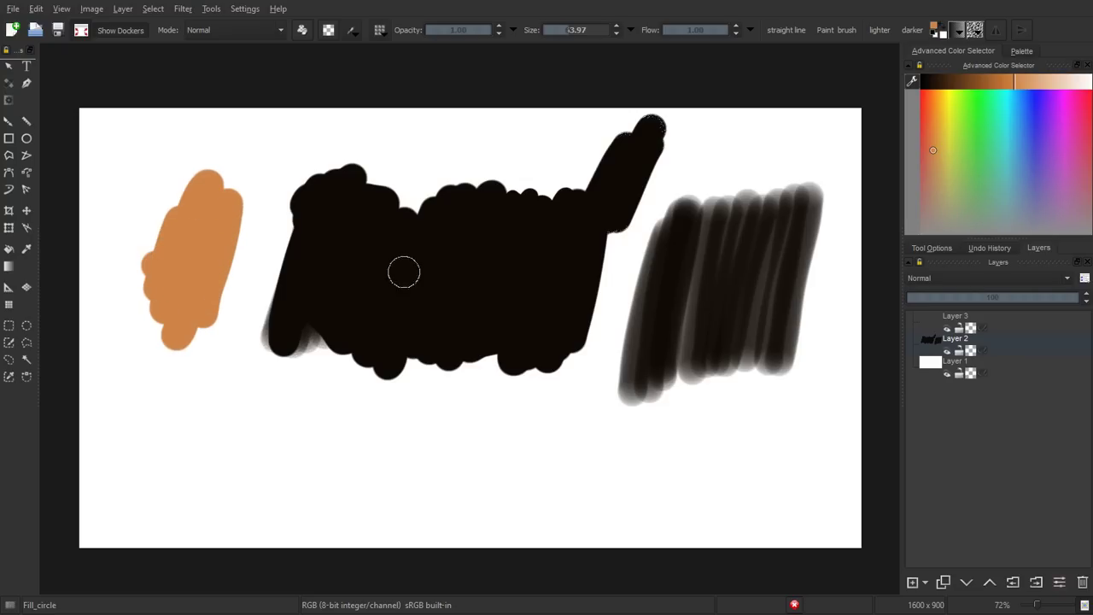
key(d)
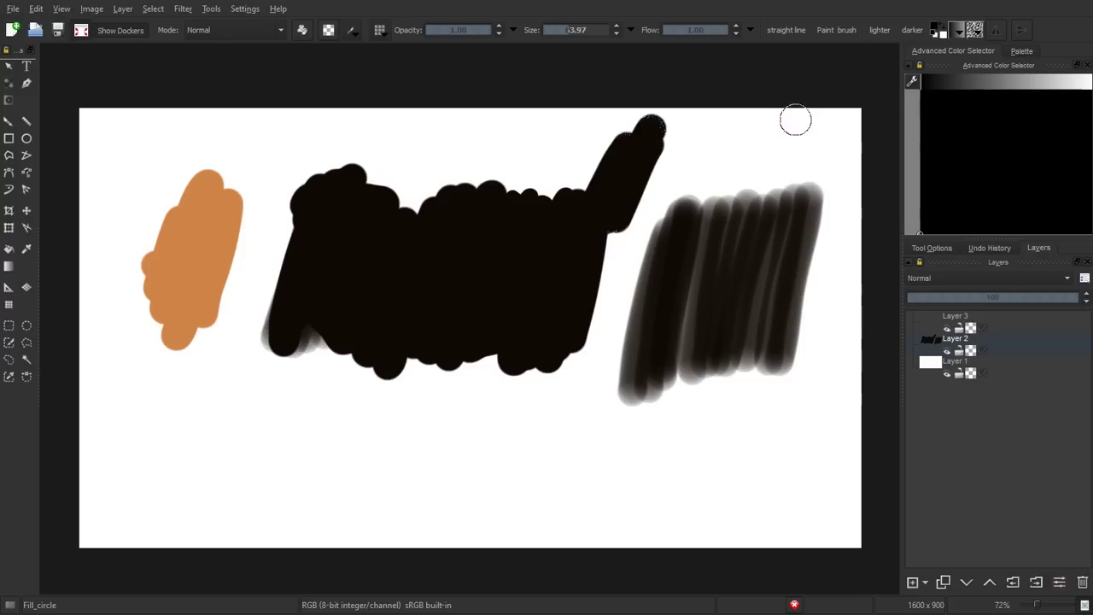
Swap foreground and background colours and browse the Rainbow and Recent Colors palettes, keeping dark grey
click(943, 36)
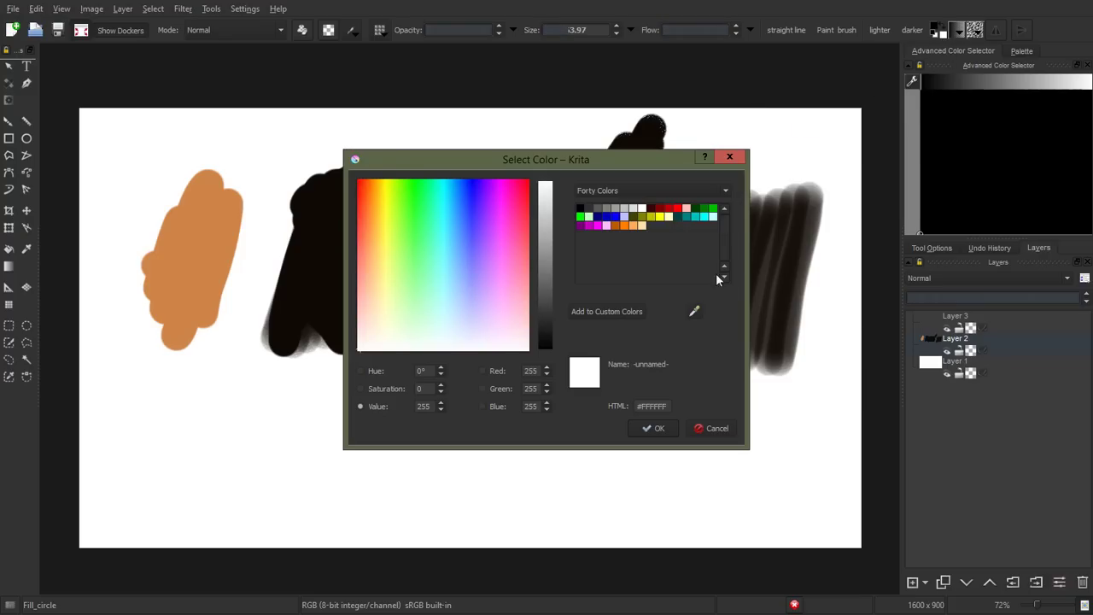
click(715, 430)
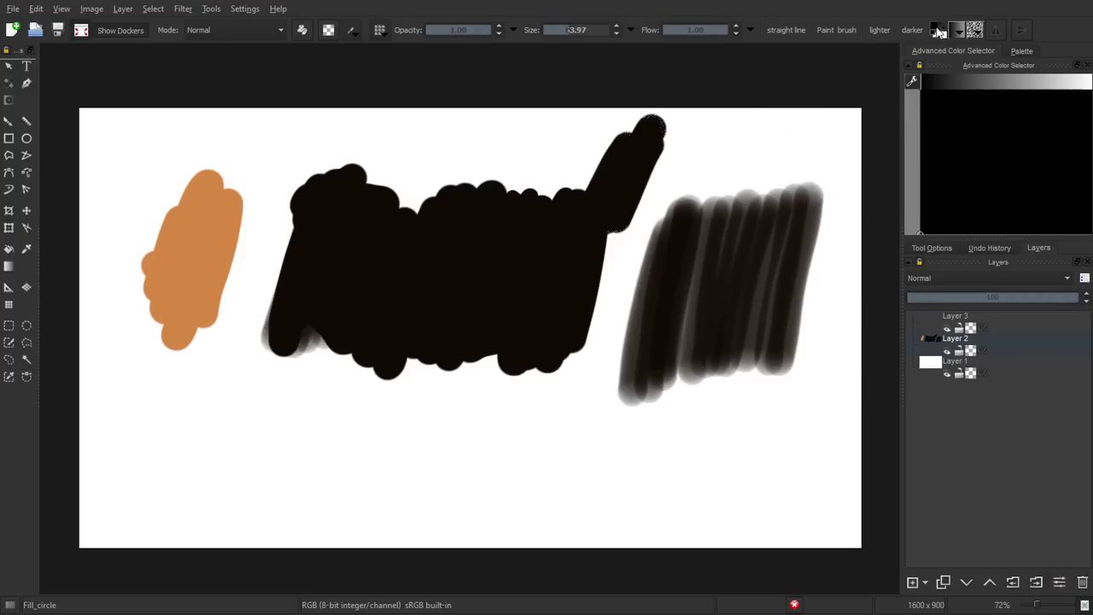
click(945, 24)
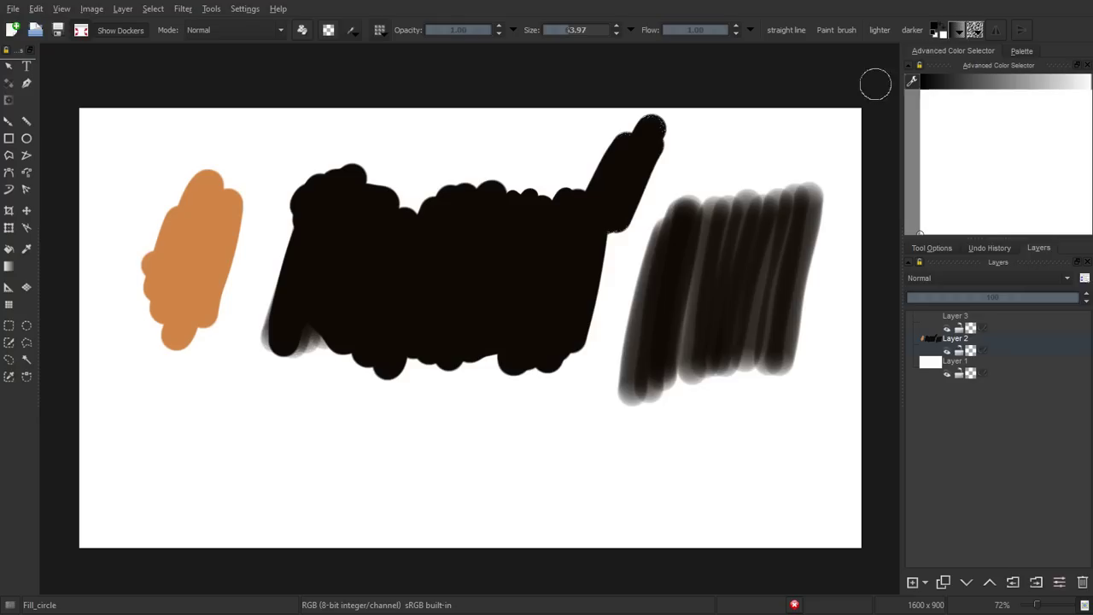
click(937, 30)
mouse_move(441, 264)
mouse_down()
mouse_move(460, 216)
mouse_move(420, 219)
mouse_move(442, 274)
mouse_up()
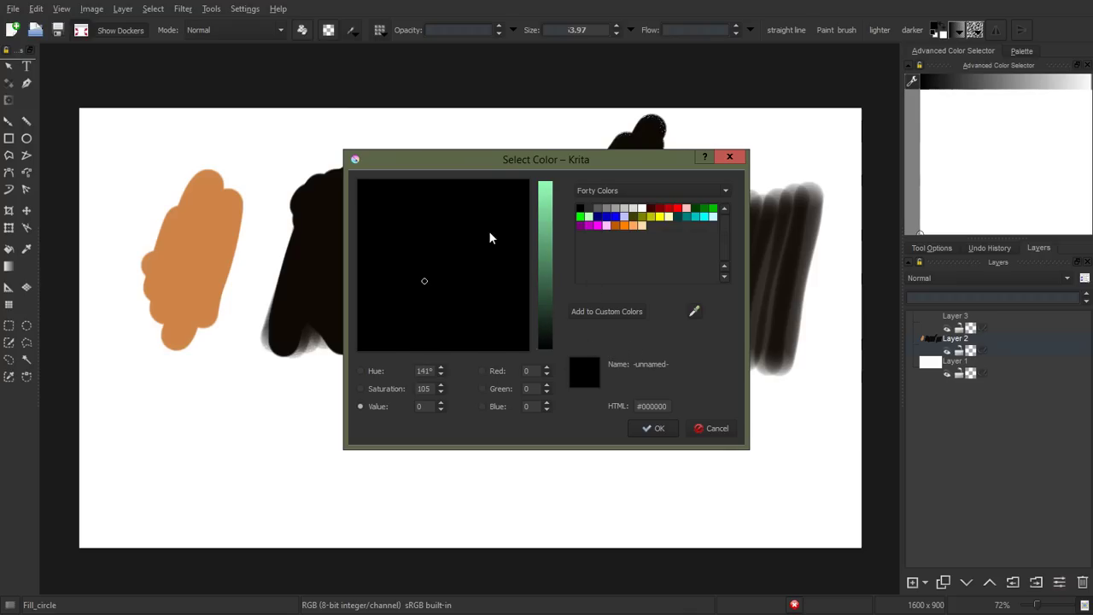
click(606, 191)
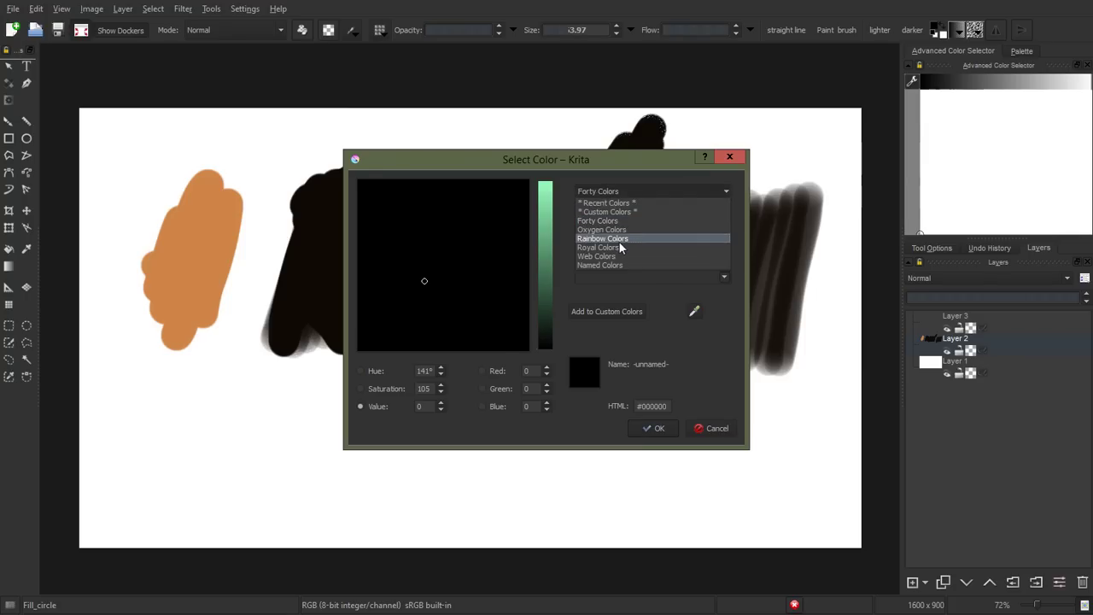
click(618, 243)
click(629, 191)
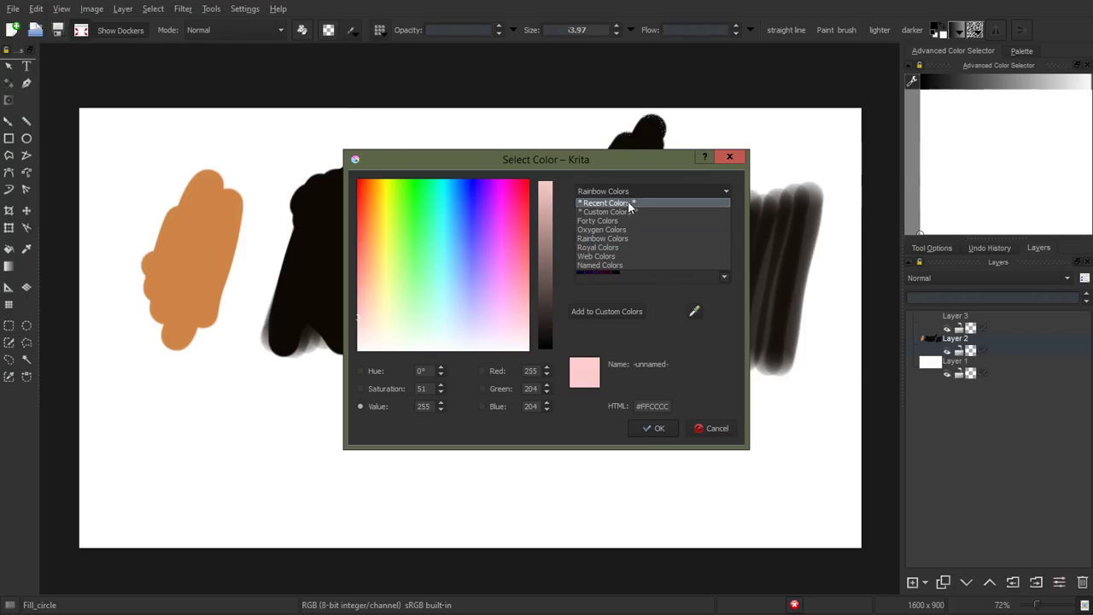
click(629, 204)
click(654, 427)
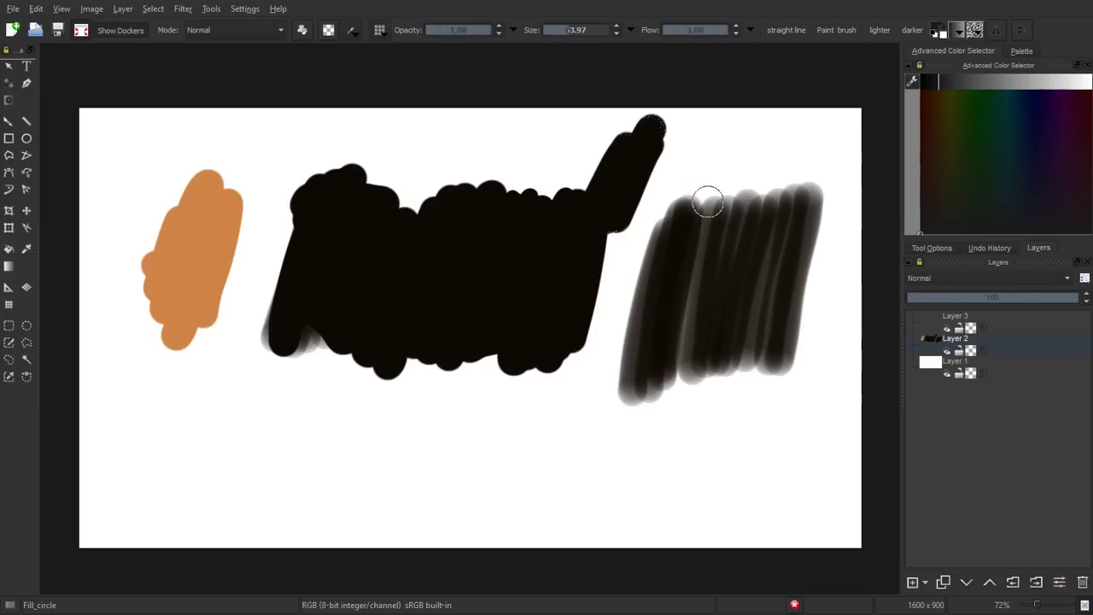
Reopen the colour chooser, move it aside, and try Hue, Saturation and Value modes before cancelling
click(936, 32)
drag(566, 159, 605, 130)
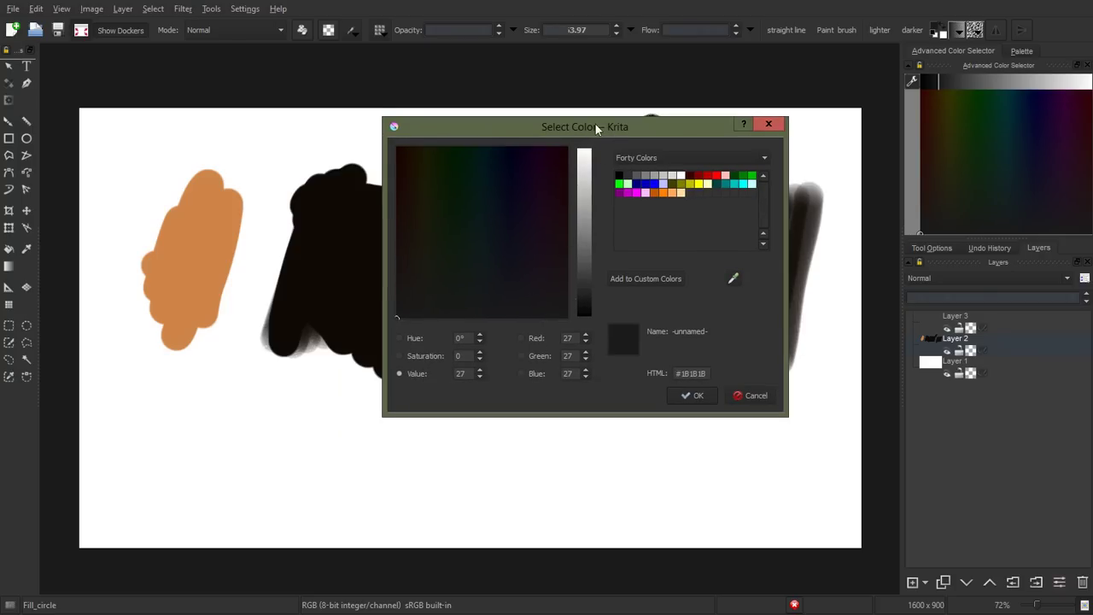
drag(592, 127, 599, 126)
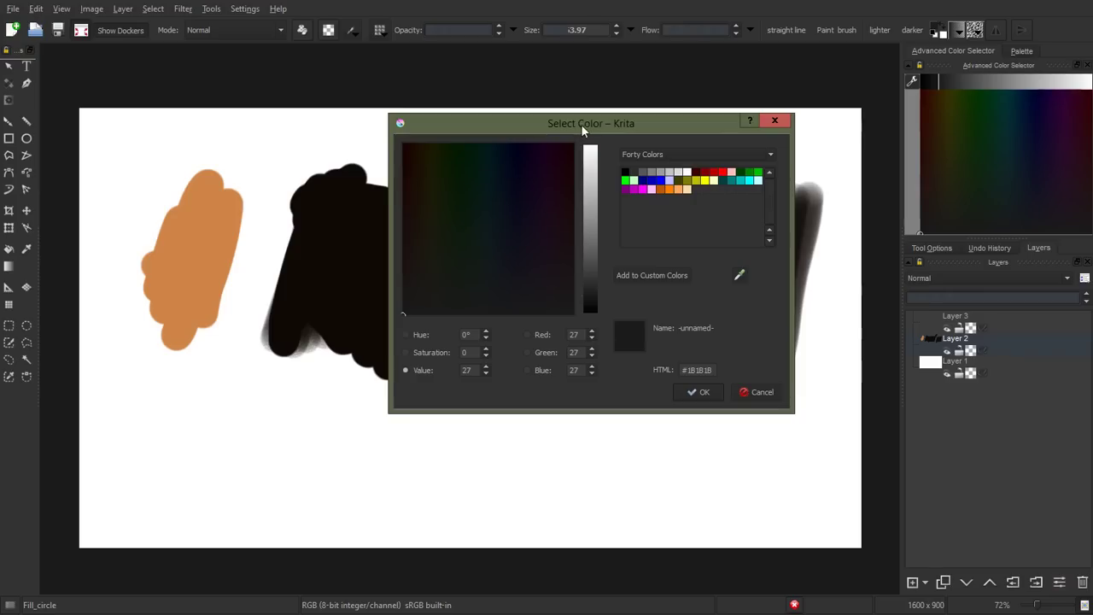
drag(581, 124, 601, 122)
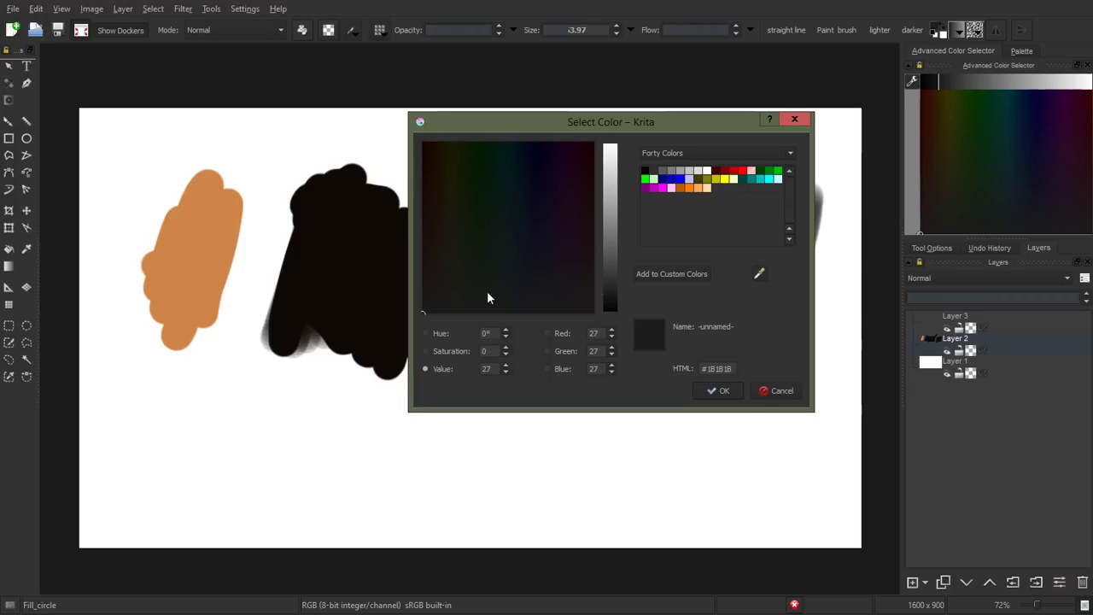
click(426, 333)
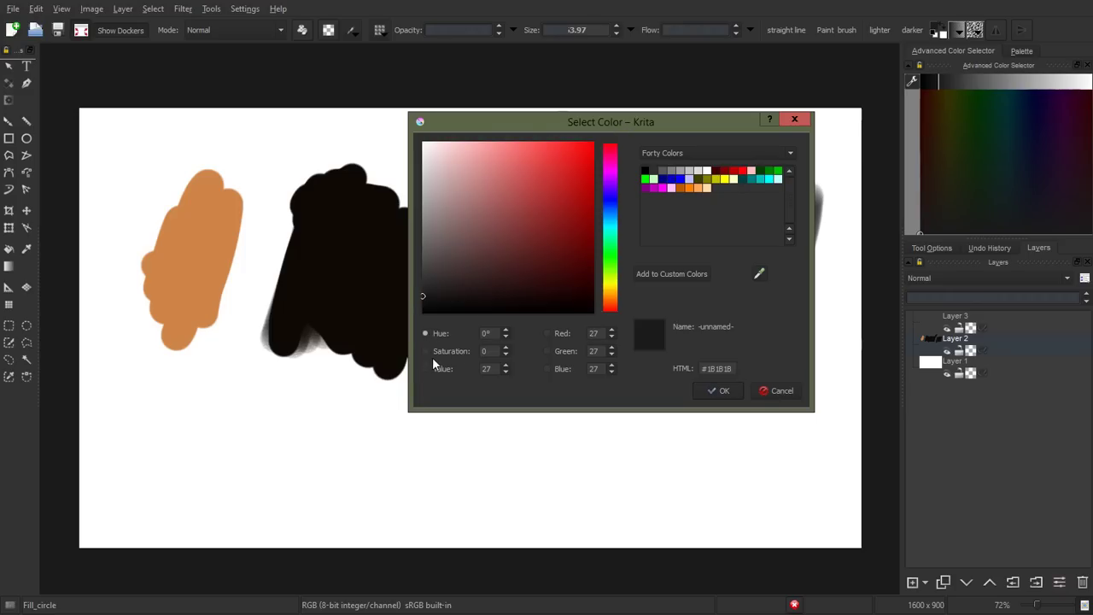
click(433, 351)
click(439, 370)
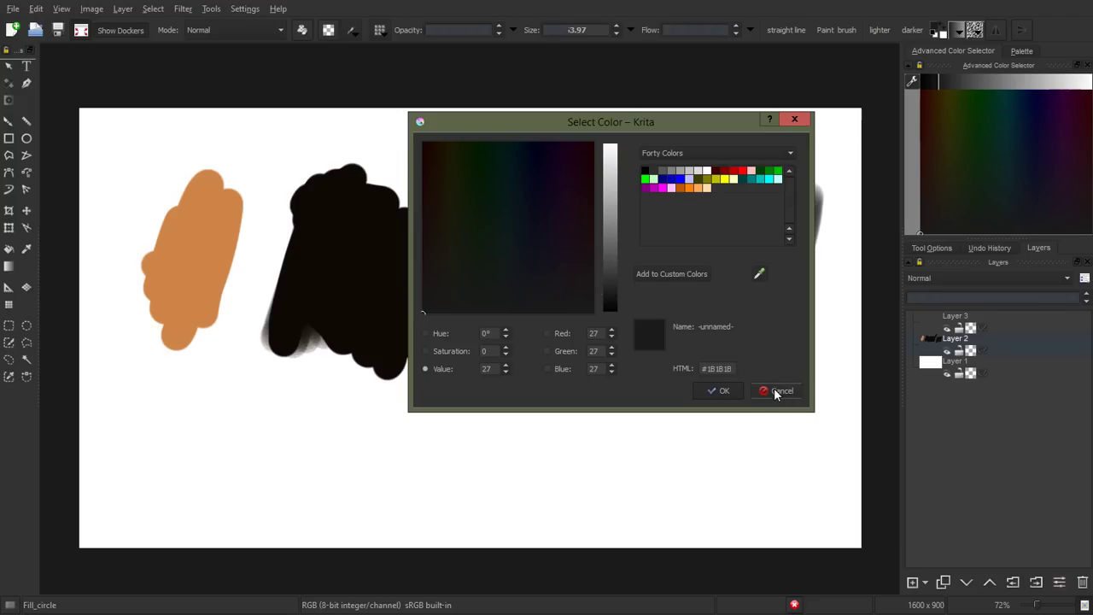
click(777, 391)
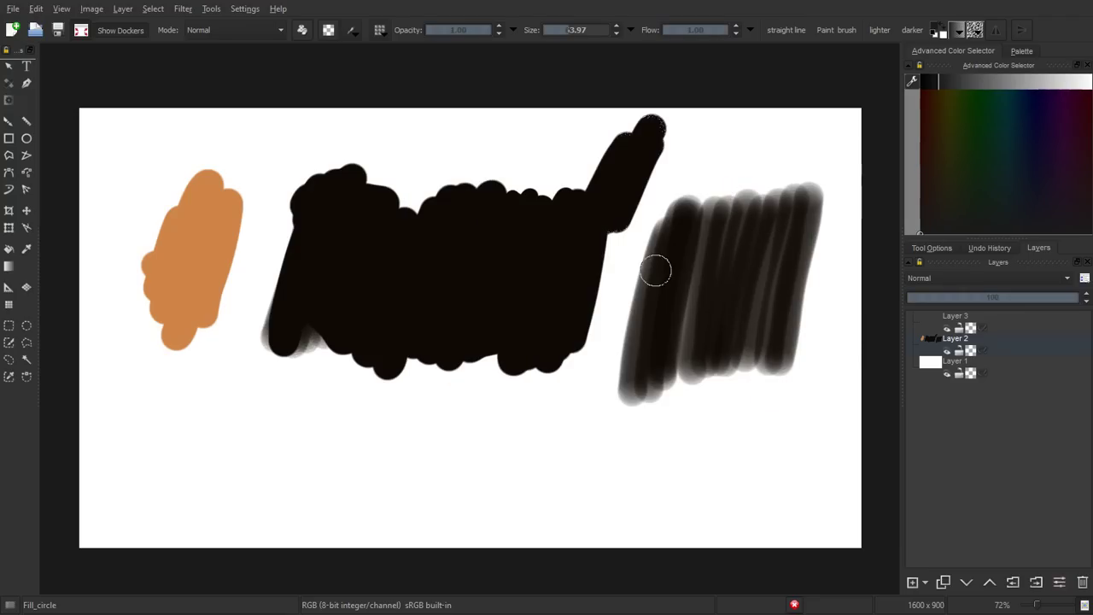
Paint two solid near-black strokes along the left edge of the translucent grey band
mouse_move(655, 270)
mouse_down()
mouse_move(629, 325)
mouse_move(647, 247)
mouse_move(624, 381)
mouse_move(649, 258)
mouse_move(639, 333)
mouse_up()
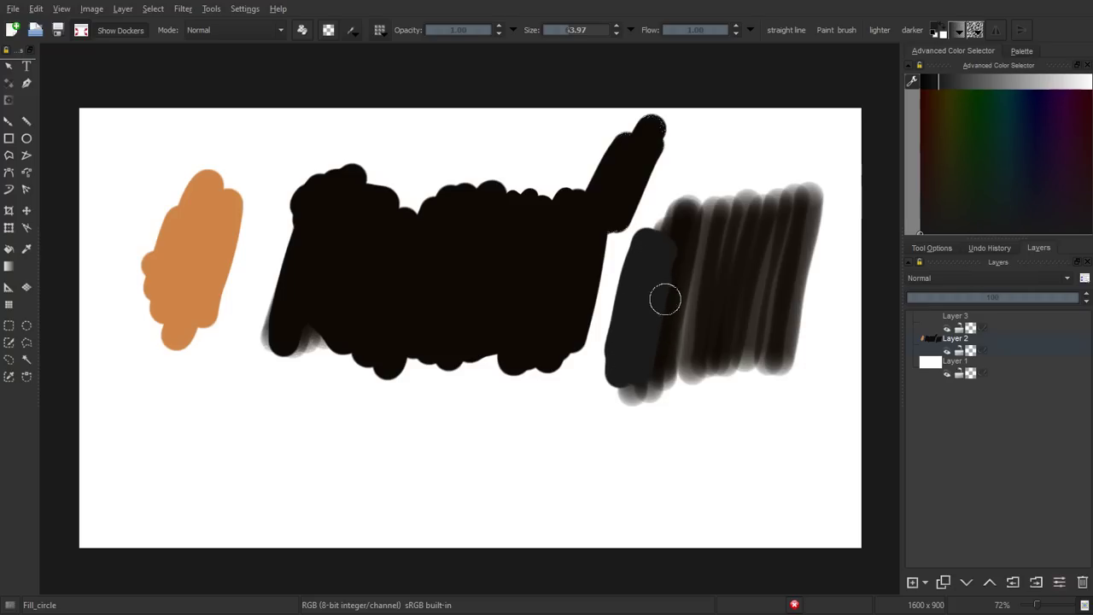
drag(676, 227, 658, 330)
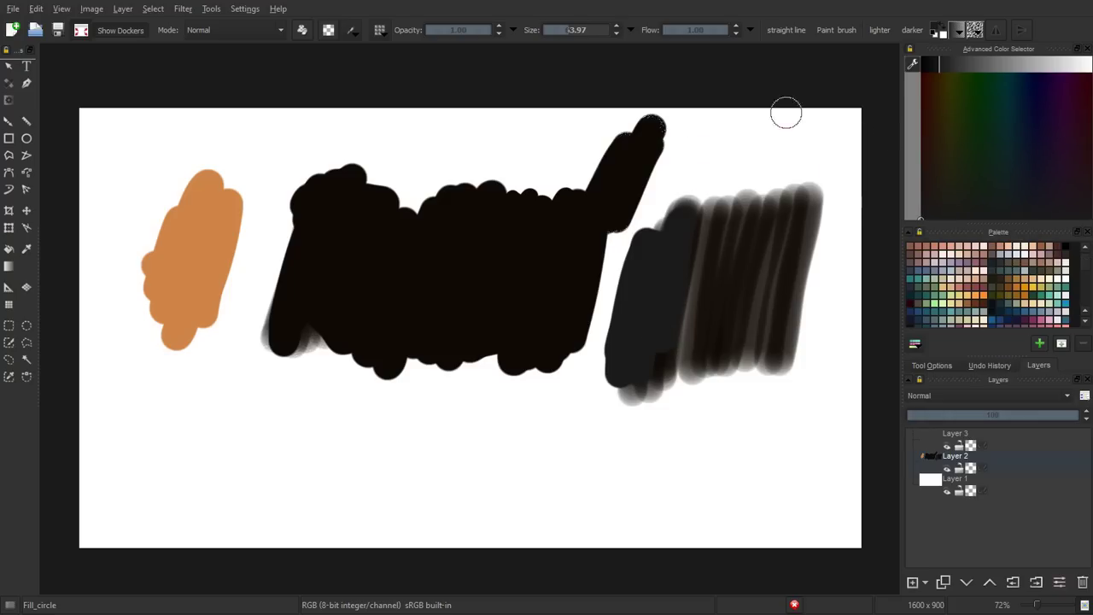
Float the Advanced Color Selector docker over the canvas, then redock it tabbed with the Palette
mouse_move(988, 49)
mouse_down()
mouse_move(667, 176)
mouse_move(557, 143)
mouse_up()
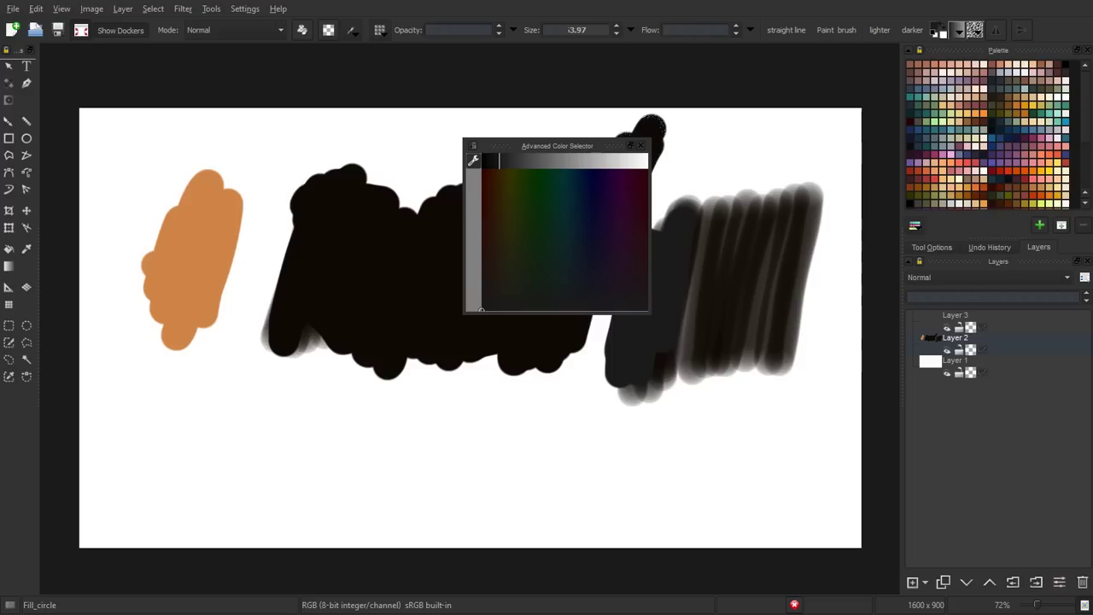
mouse_move(543, 149)
mouse_down()
mouse_move(486, 204)
mouse_move(697, 140)
mouse_up()
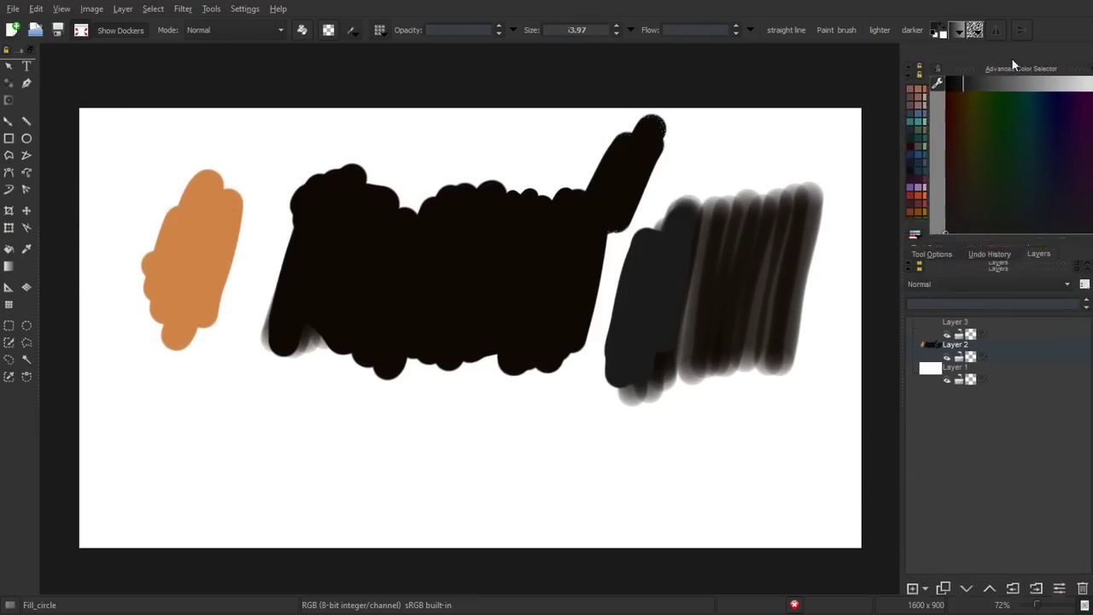
mouse_move(696, 140)
mouse_down()
mouse_move(1017, 53)
mouse_move(432, 398)
mouse_move(532, 264)
mouse_move(758, 119)
mouse_up()
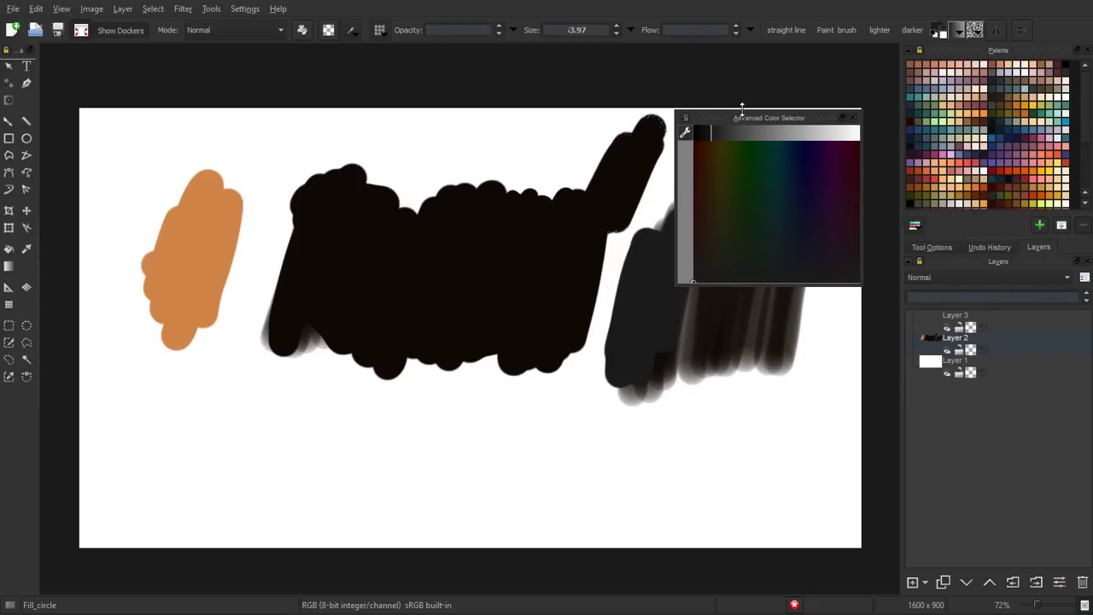
drag(742, 119, 957, 132)
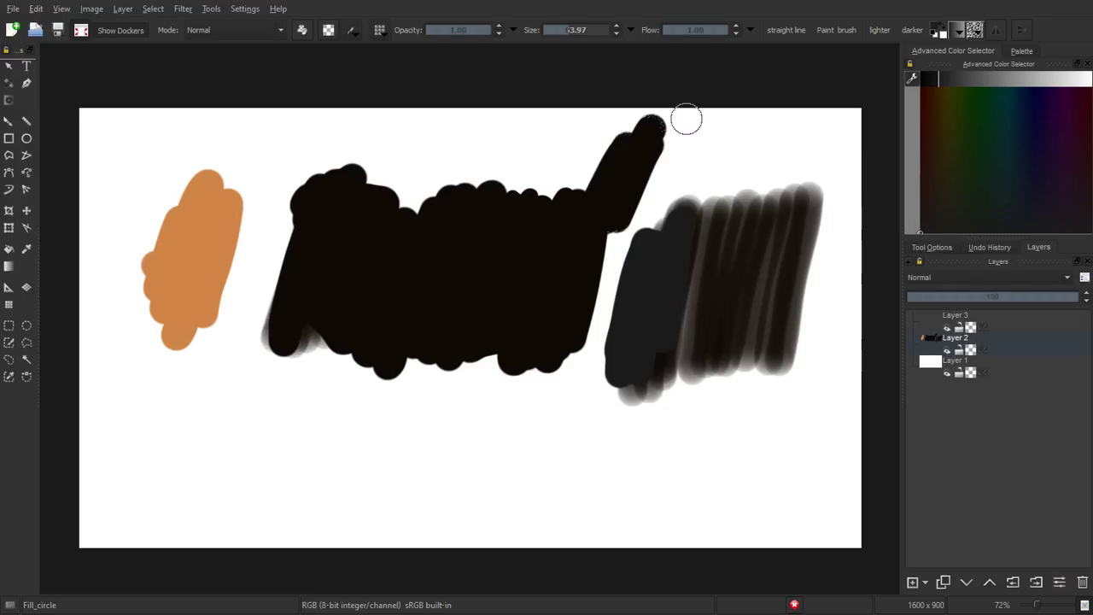
mouse_move(973, 65)
mouse_down()
mouse_move(752, 114)
mouse_move(971, 111)
mouse_up()
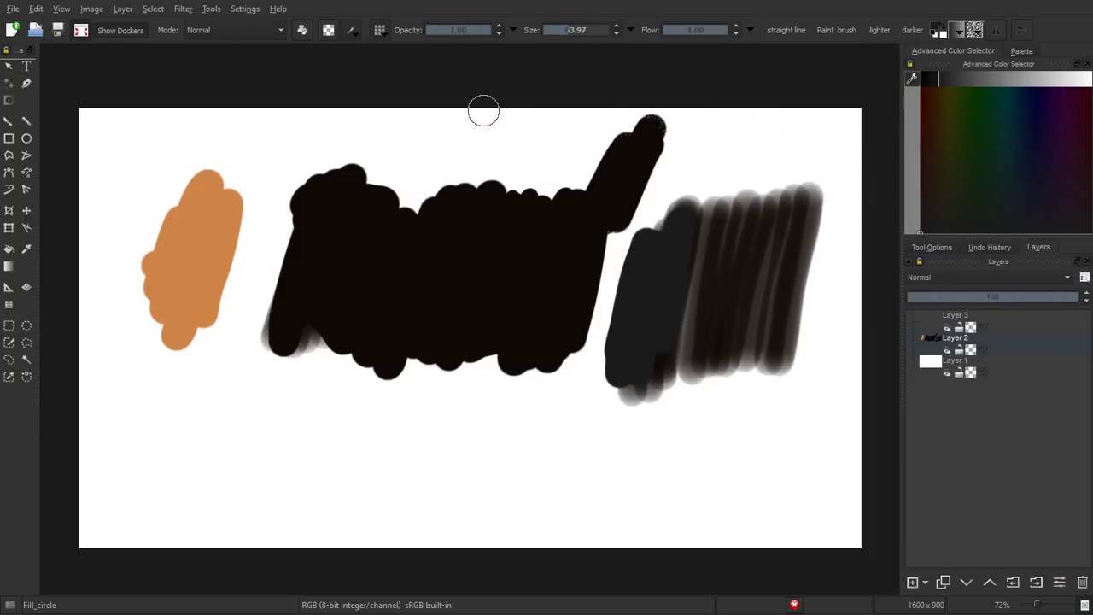
click(245, 9)
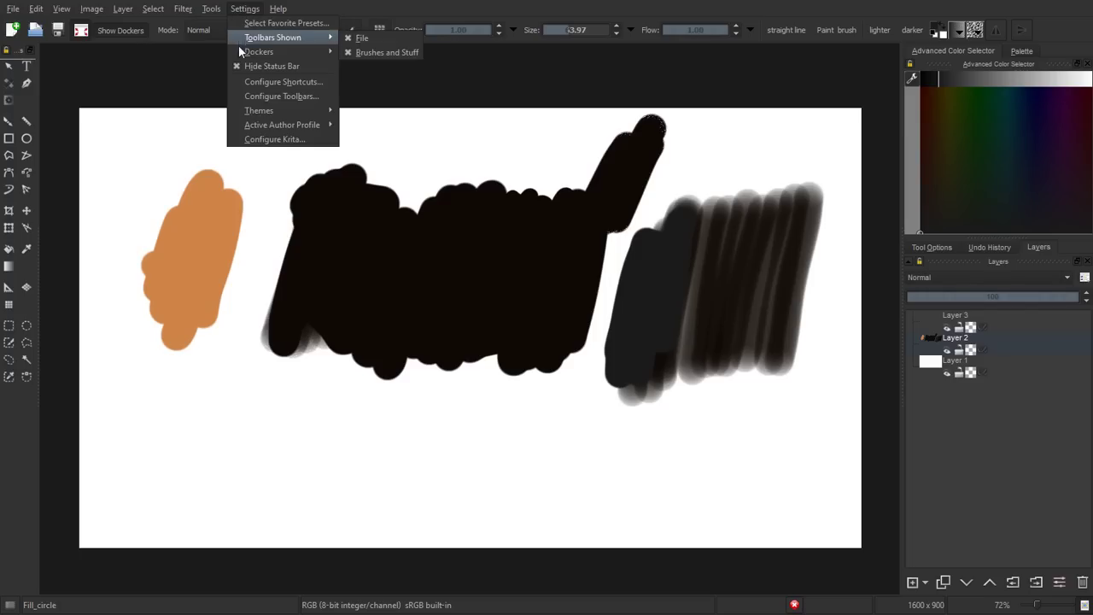
mouse_move(258, 51)
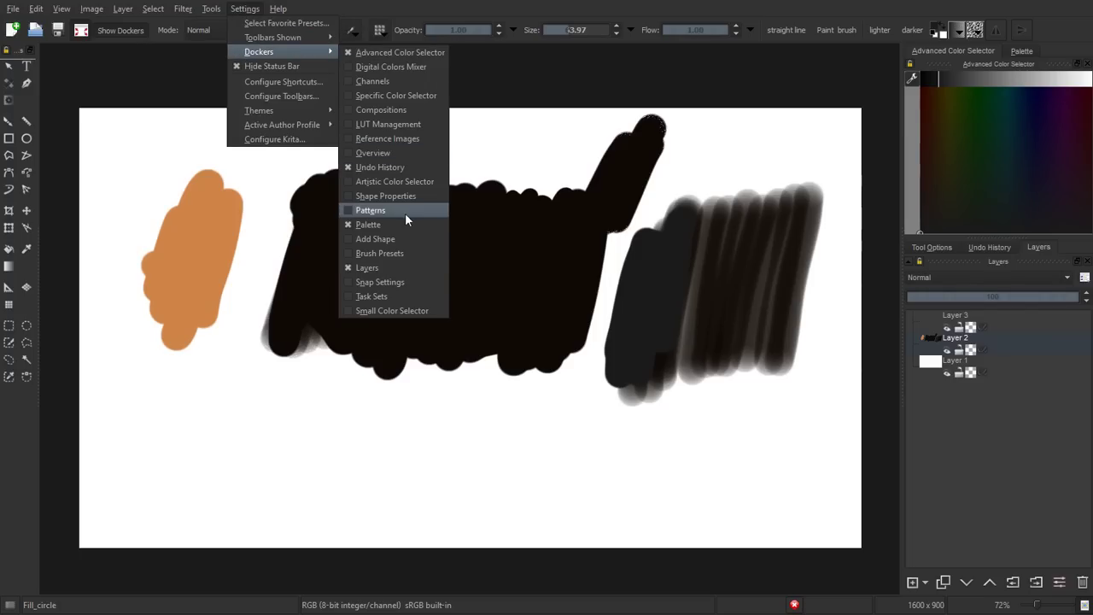
Float the Brush Presets docker over the canvas top and resize it to show all presets
click(380, 253)
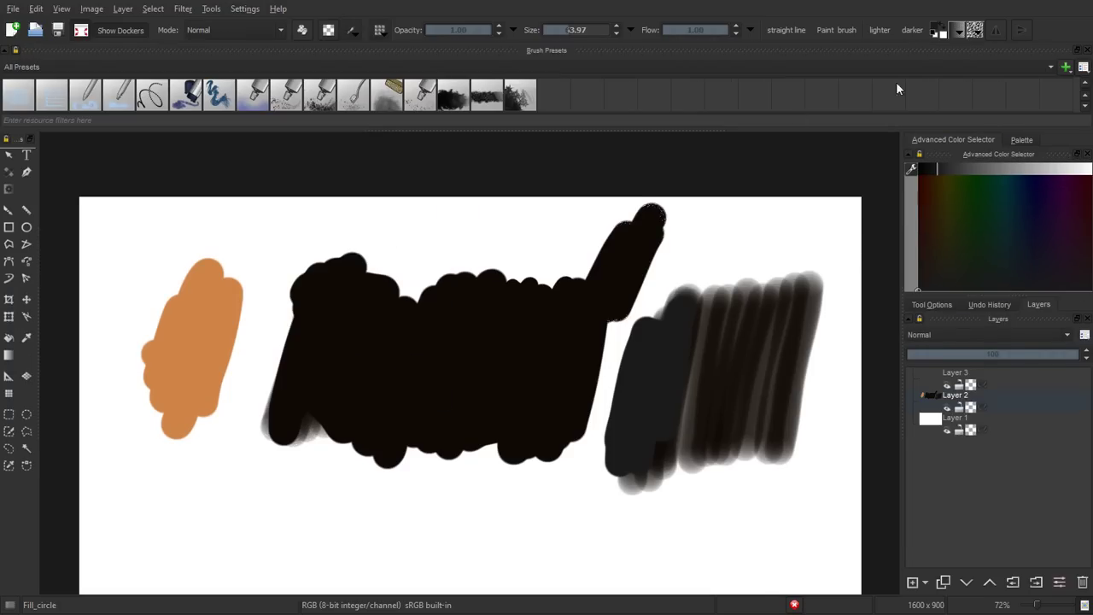
drag(545, 47, 580, 173)
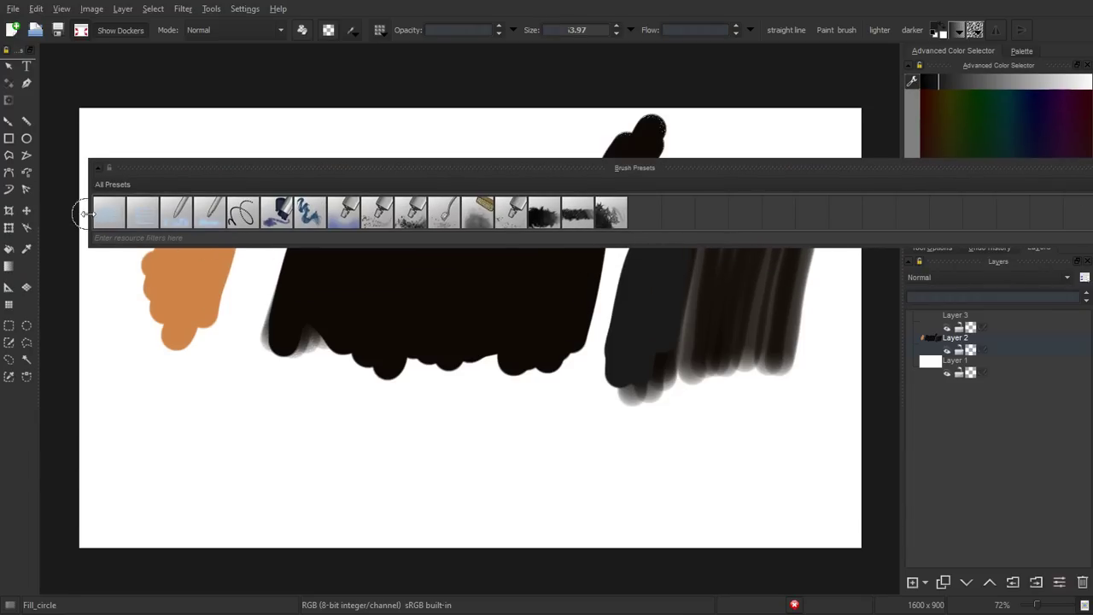
drag(83, 213, 882, 186)
drag(956, 170, 444, 114)
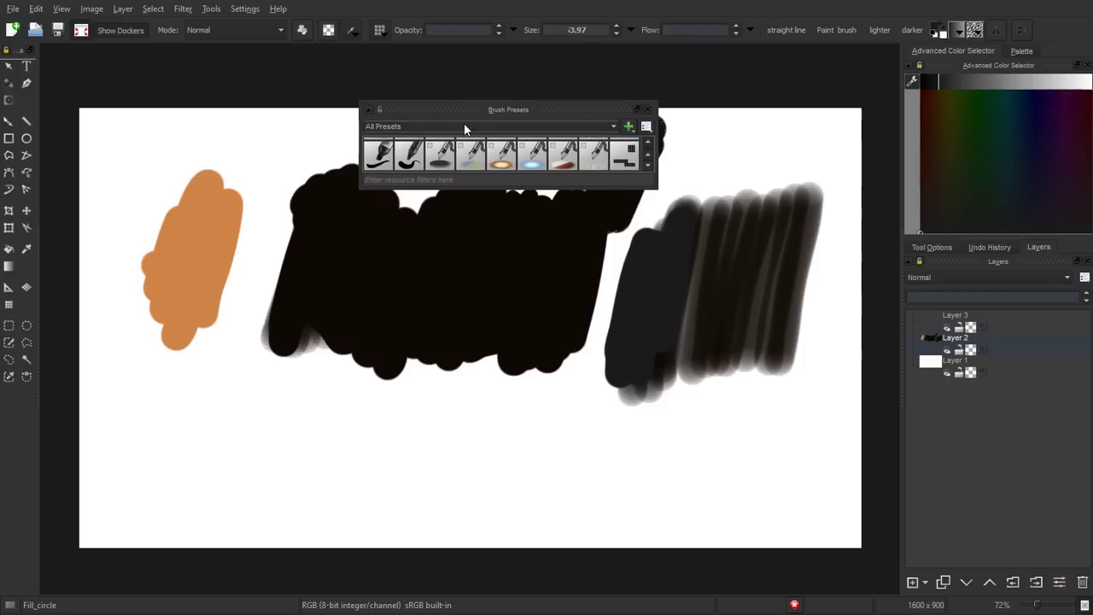
drag(655, 187, 674, 470)
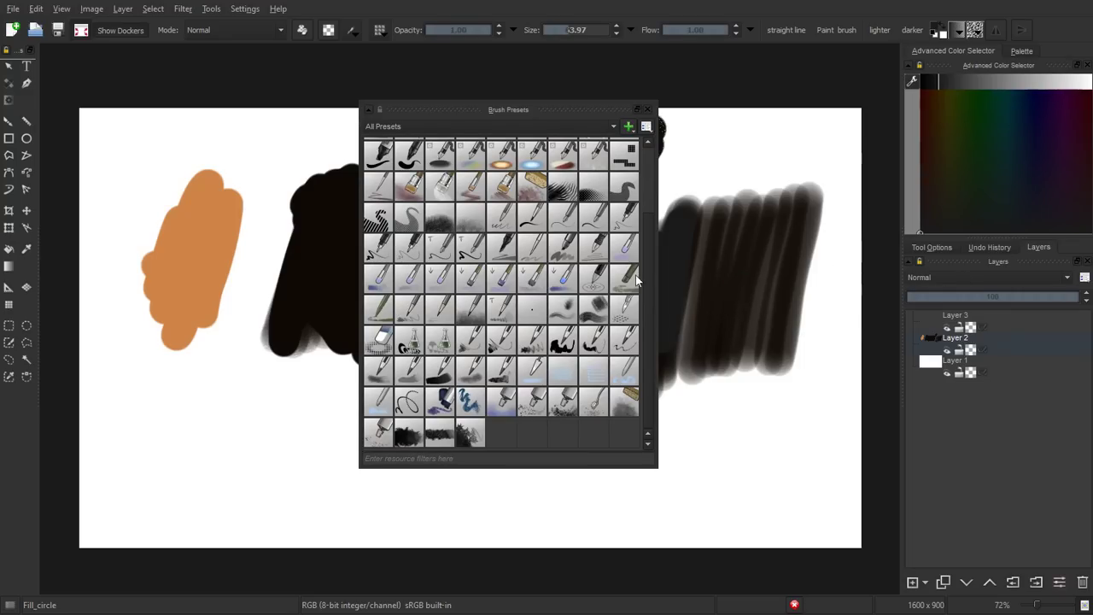
Hide and restore all dockers, then move the Brush Presets panel right and collapse/expand it
click(124, 31)
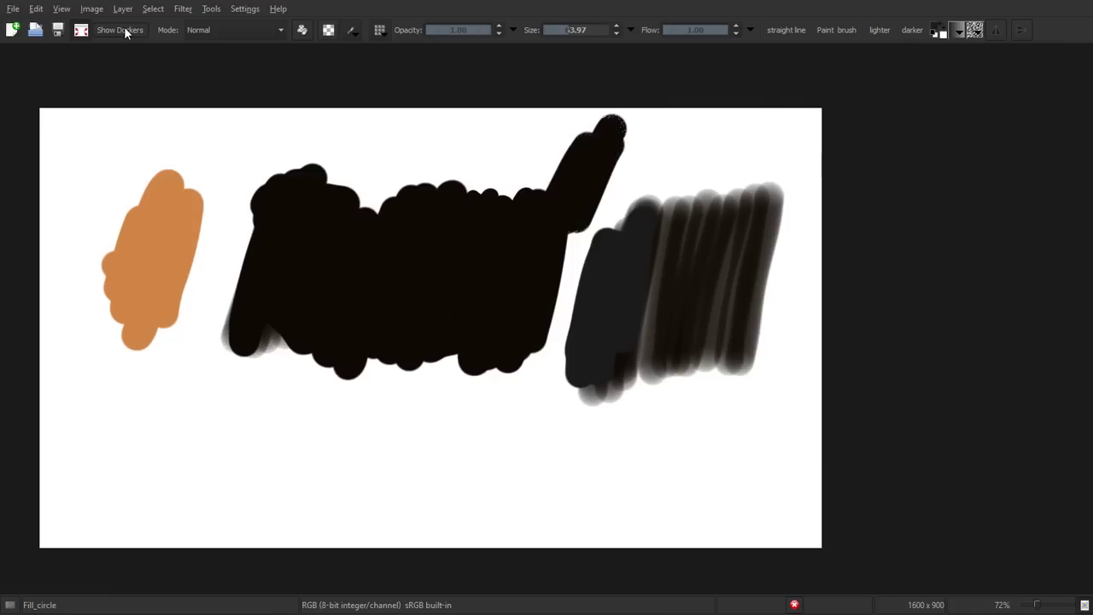
click(124, 29)
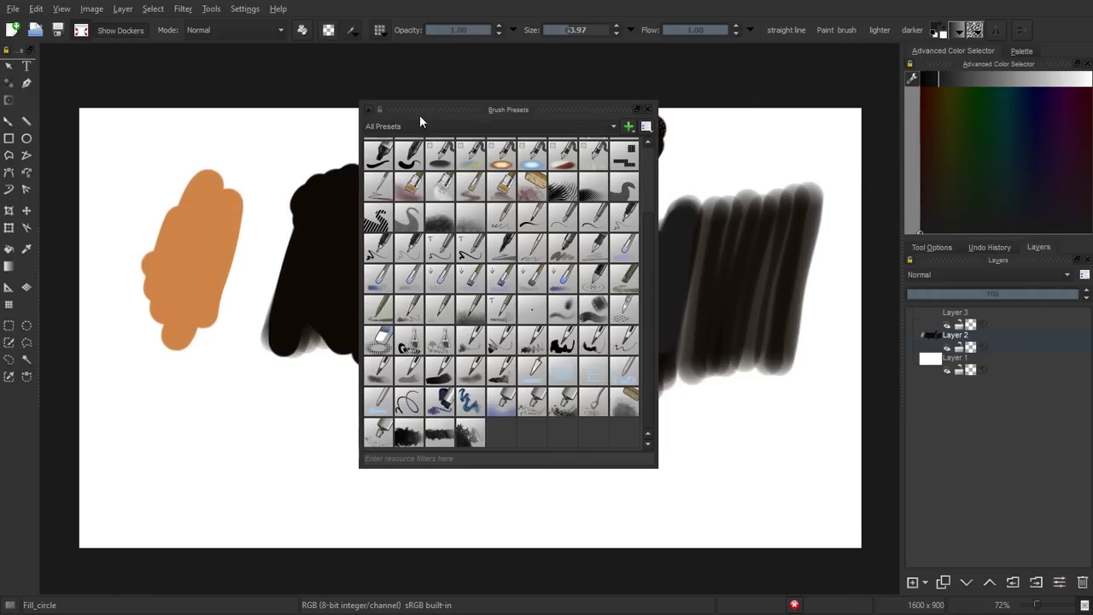
drag(496, 114, 672, 105)
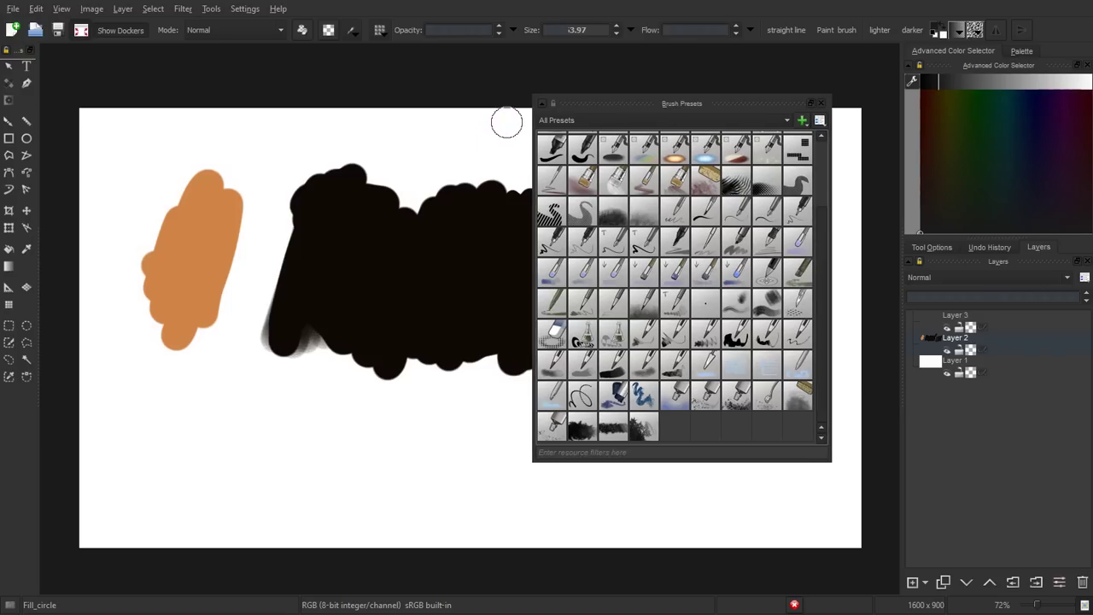
click(541, 103)
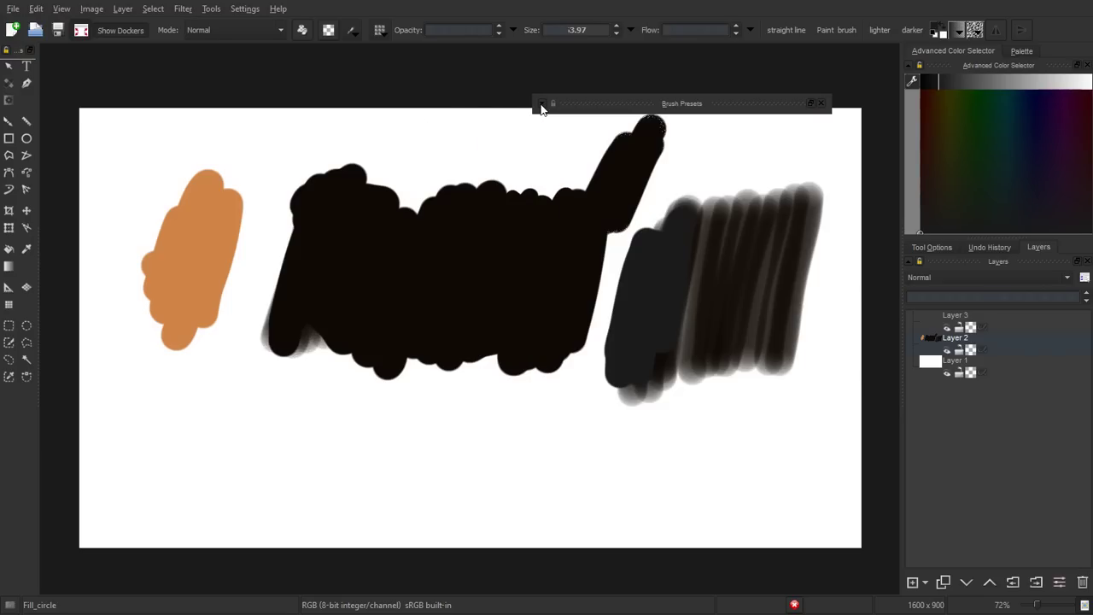
click(542, 104)
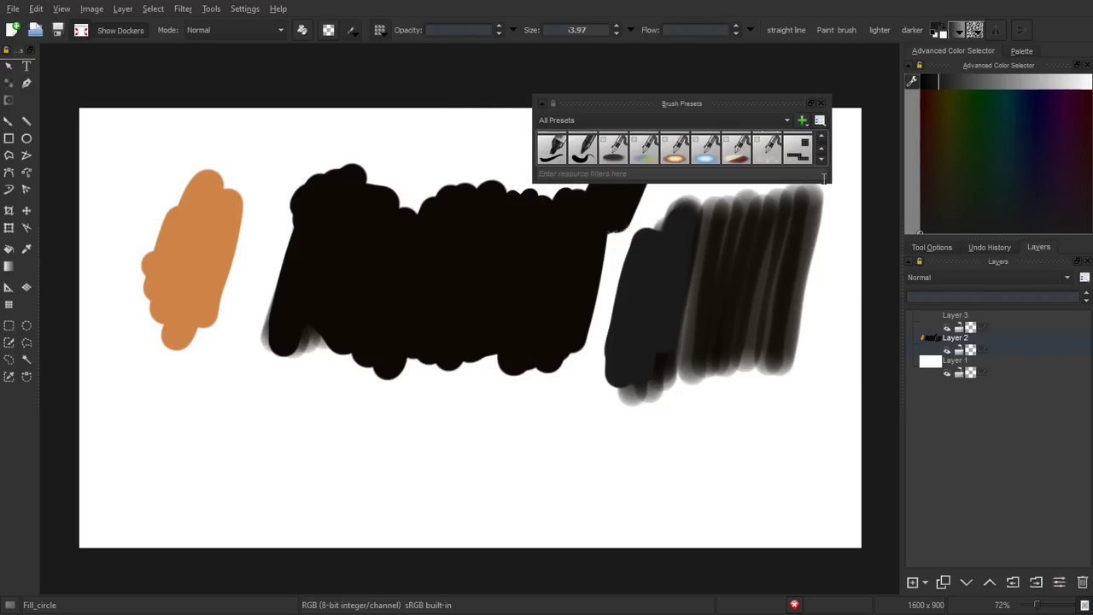
Enlarge the Brush Presets panel, collapse and expand it again, then close it
mouse_move(829, 181)
mouse_down()
mouse_move(828, 305)
mouse_move(813, 364)
mouse_move(837, 370)
mouse_move(835, 384)
mouse_up()
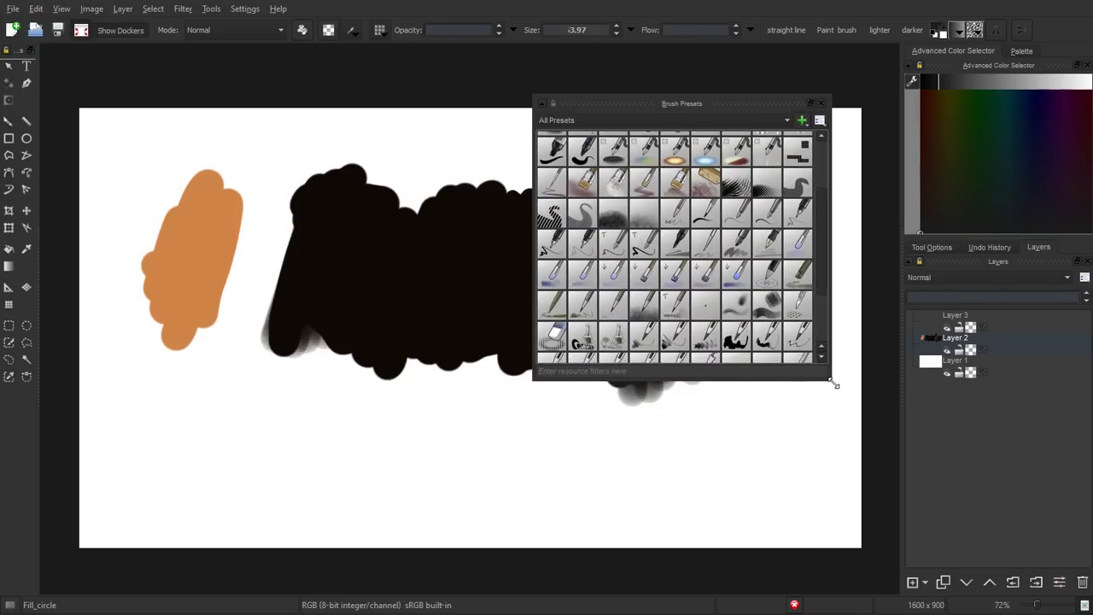
click(542, 104)
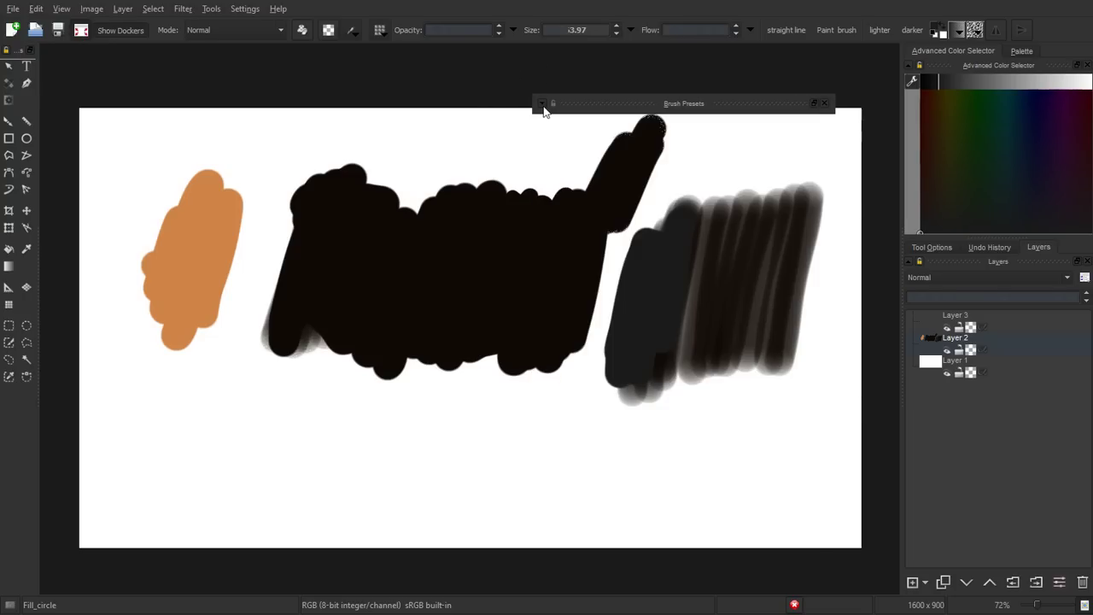
click(542, 104)
click(821, 105)
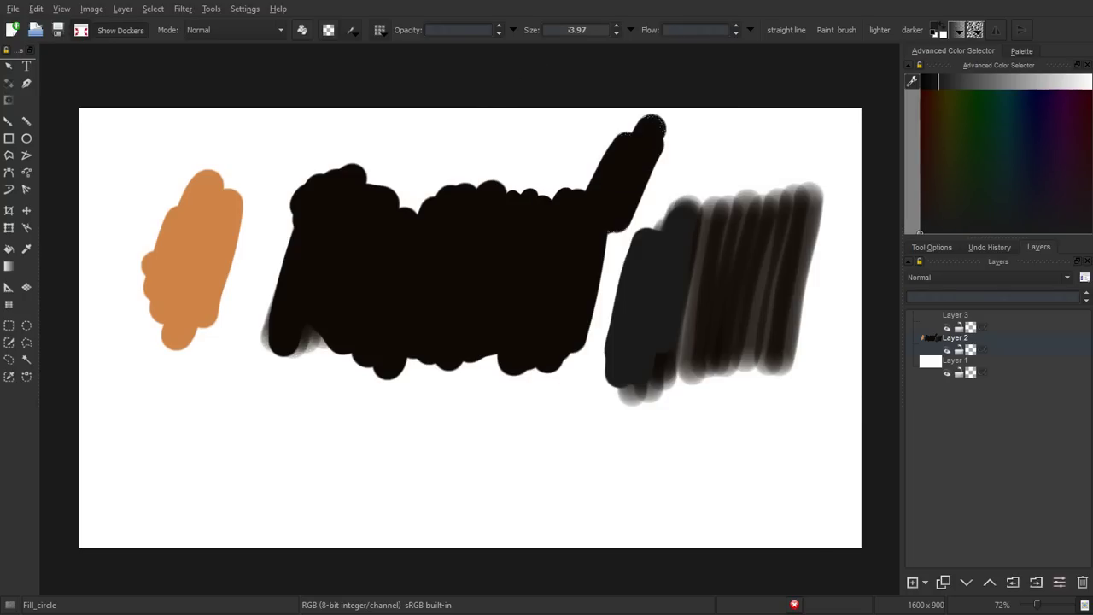
click(381, 30)
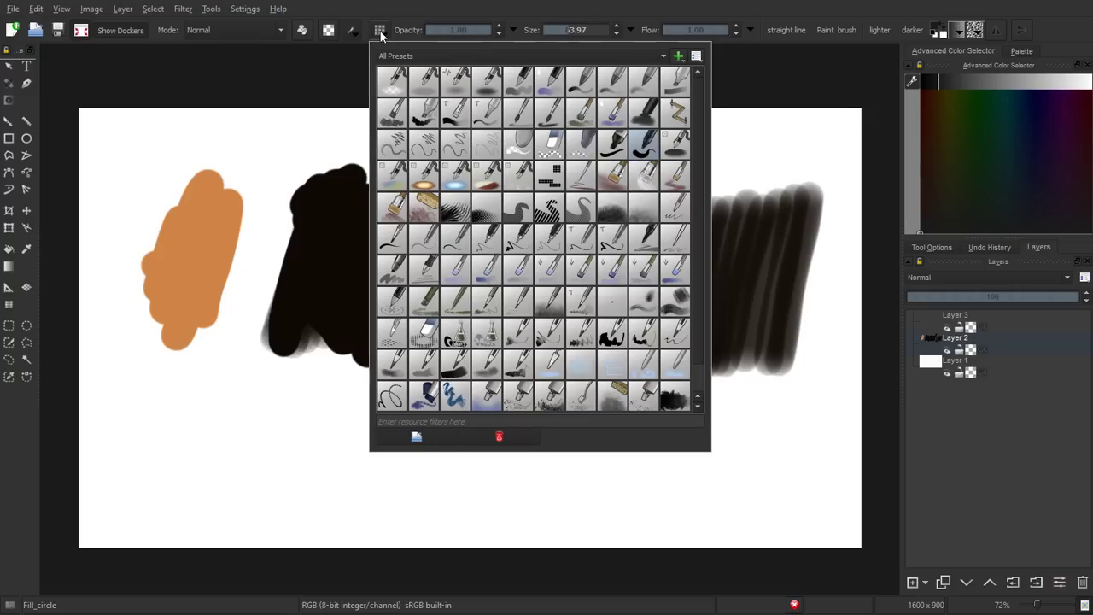
click(406, 6)
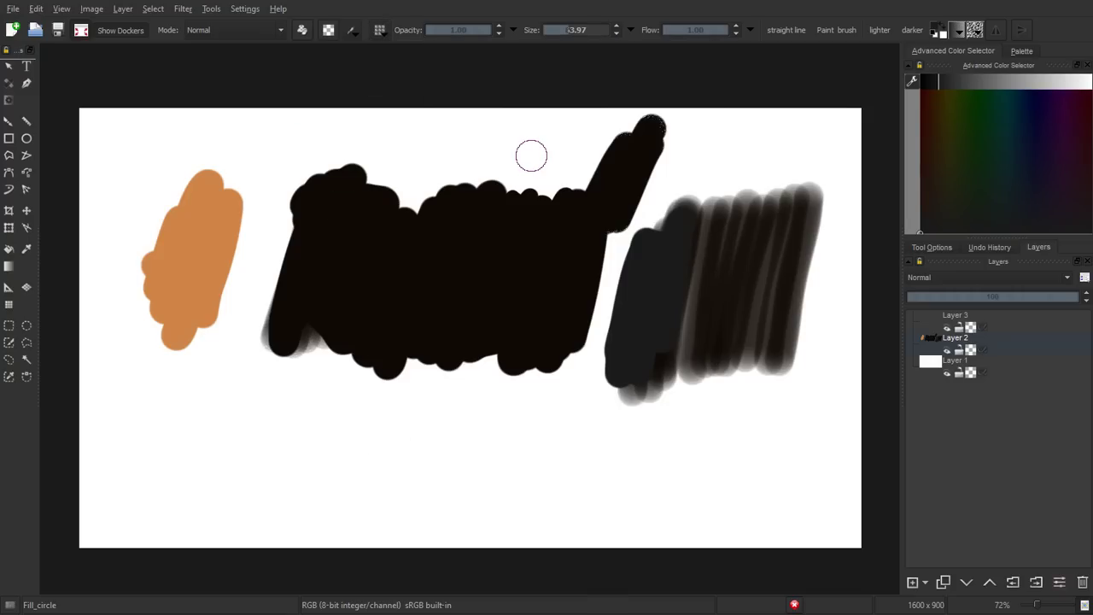